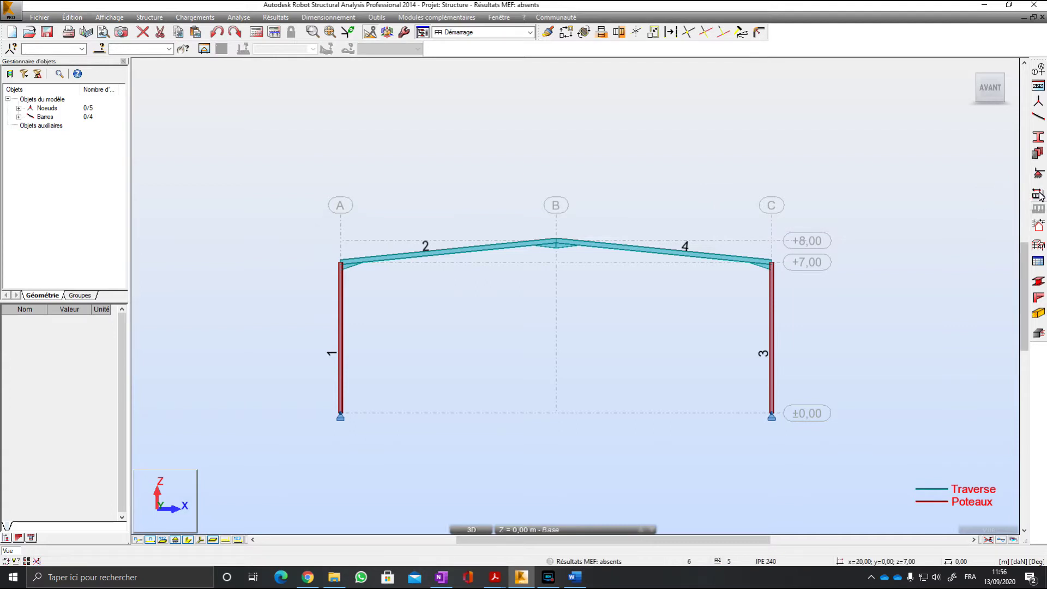
Define a permanent load case numbered 1 and named Pp.
click(1038, 194)
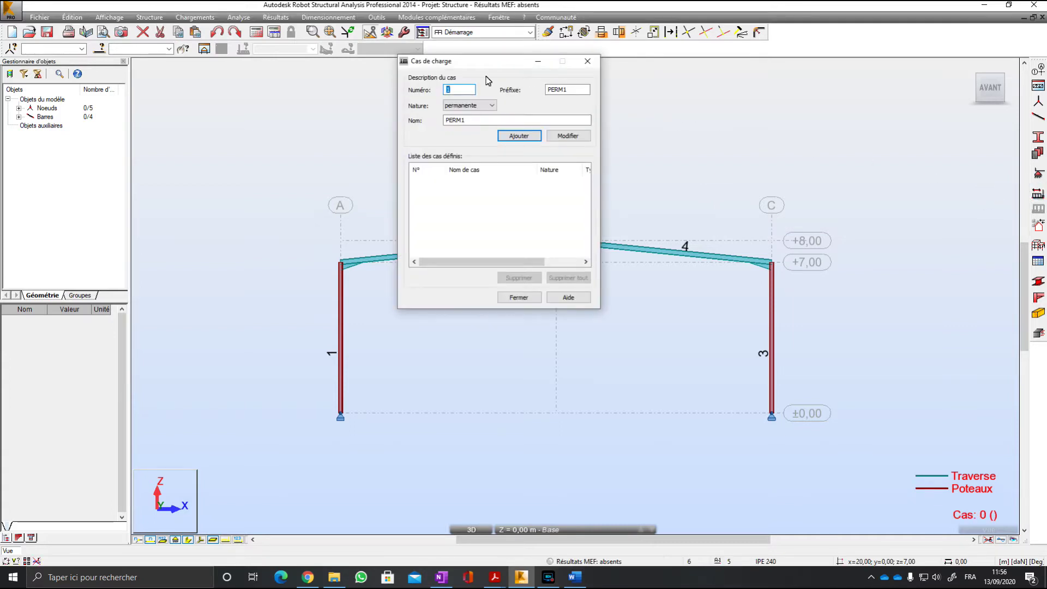
drag(489, 66, 752, 158)
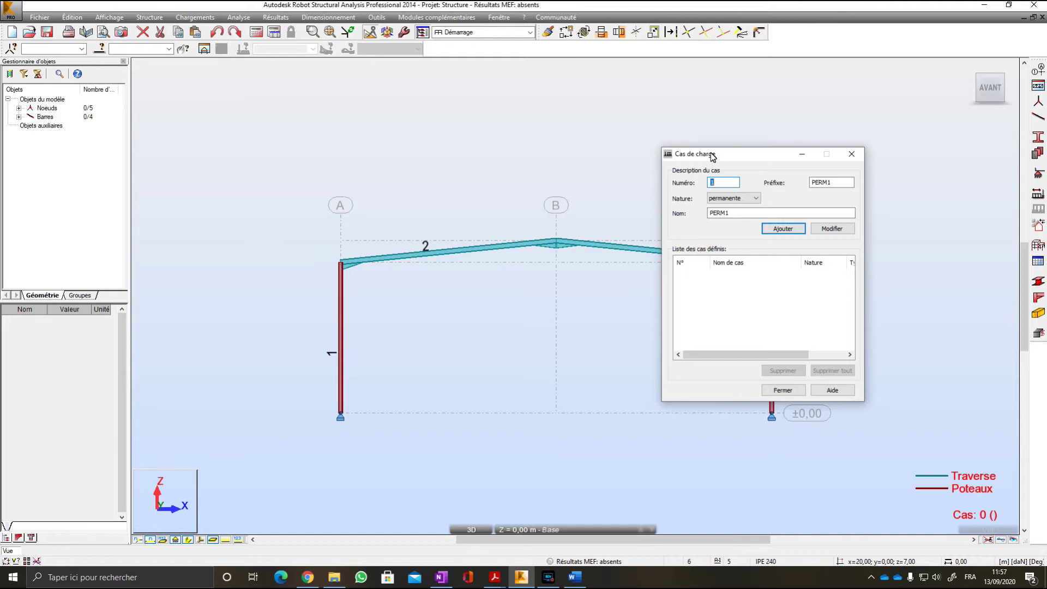
drag(730, 212, 717, 218)
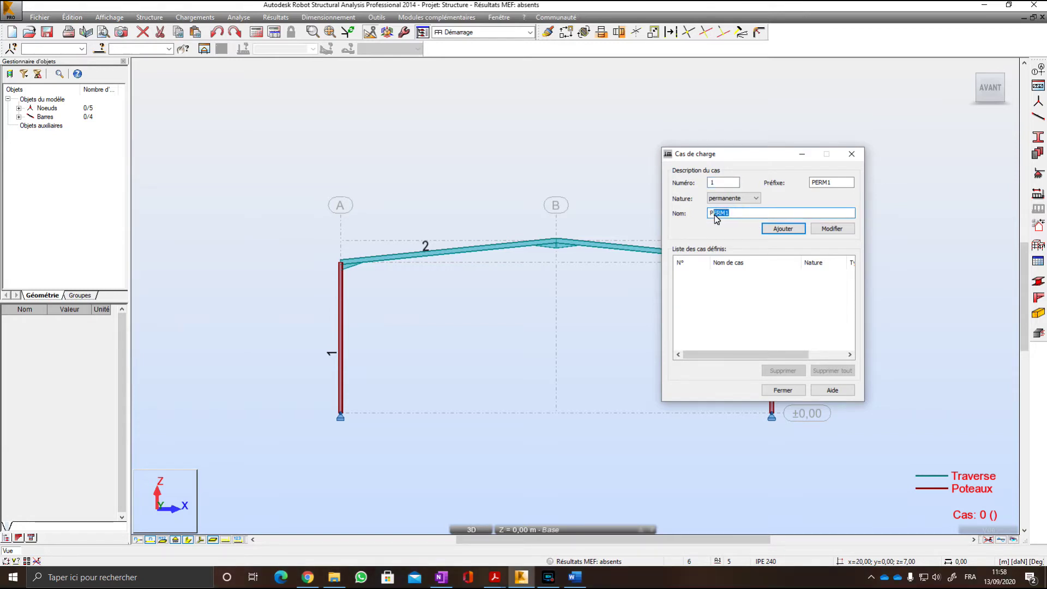
text(o)
click(797, 230)
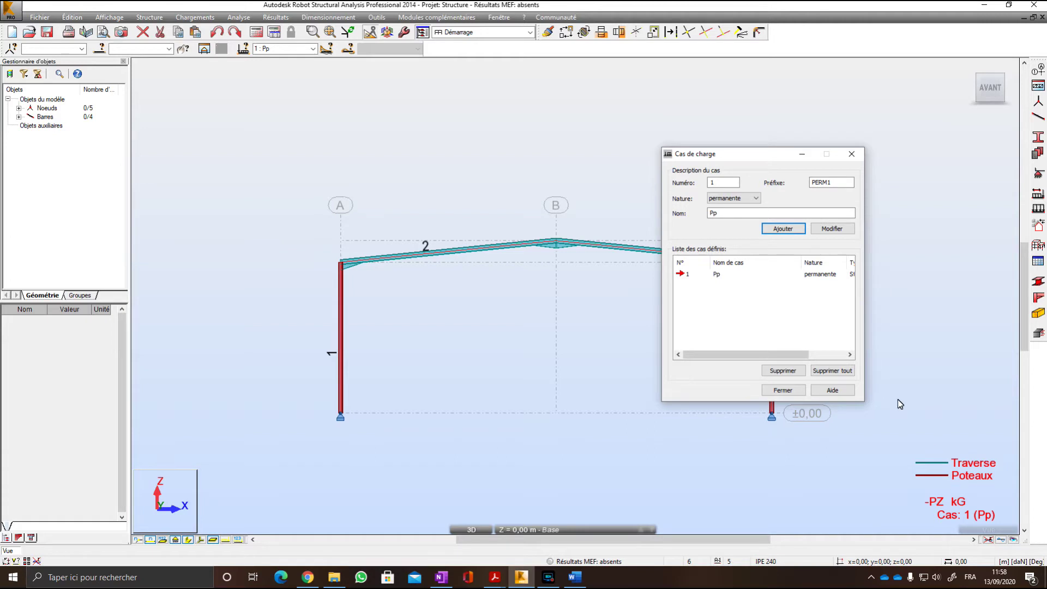
Add a second permanent load case named "bardage +p".
click(718, 277)
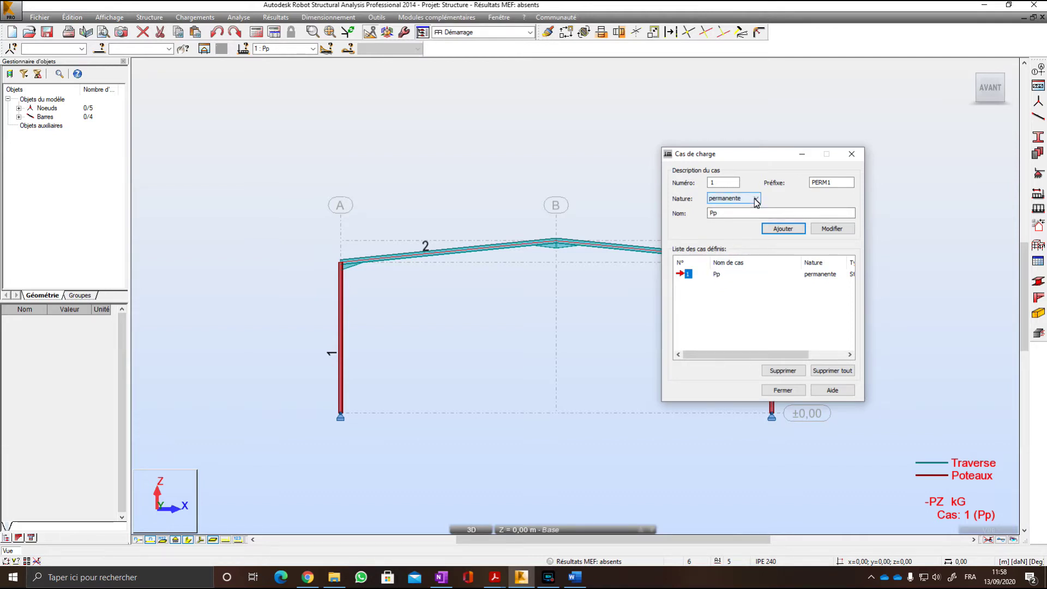
drag(733, 214, 710, 217)
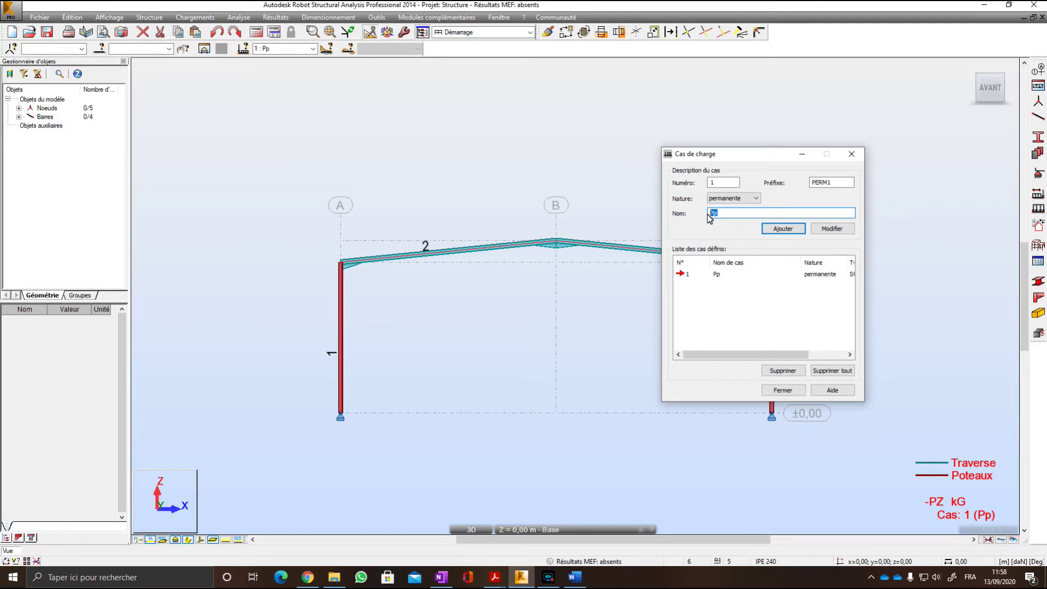
text(bardage +p)
key(Return)
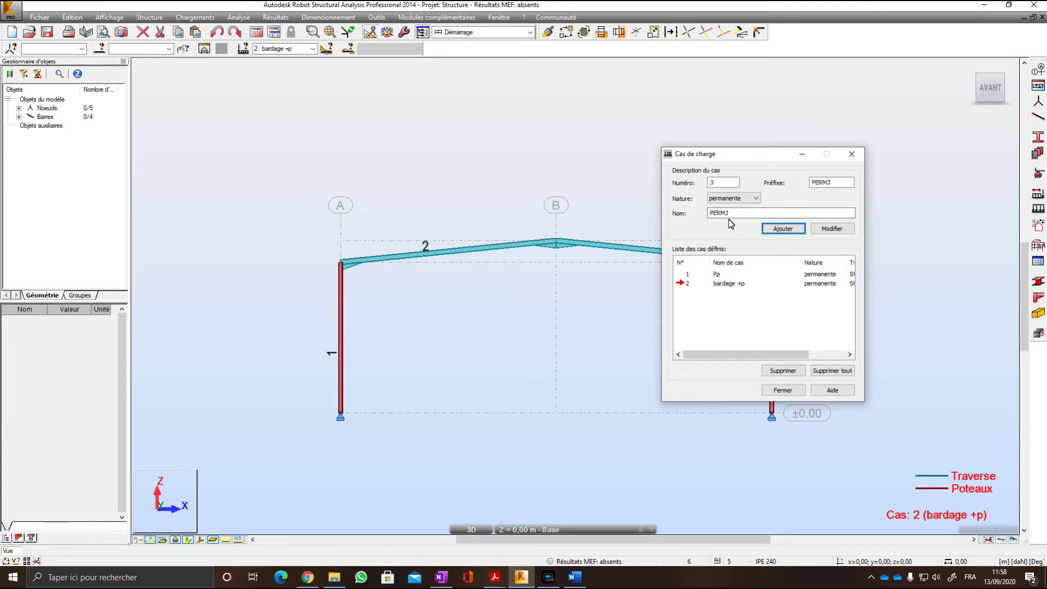
Try to modify the "bardage +p" load case with number 3 and the name PERM3.
click(728, 284)
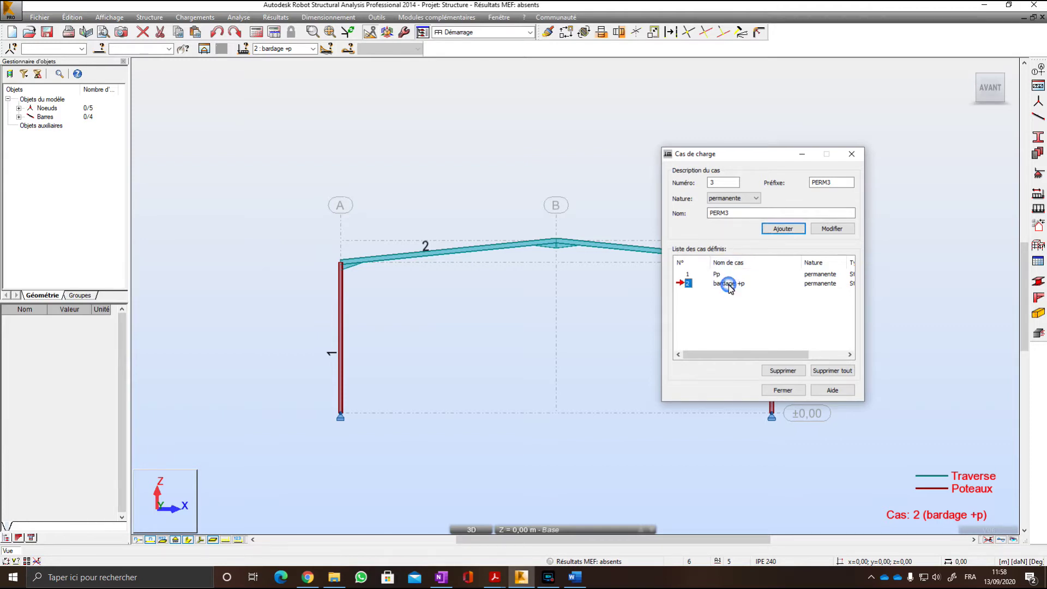
click(824, 230)
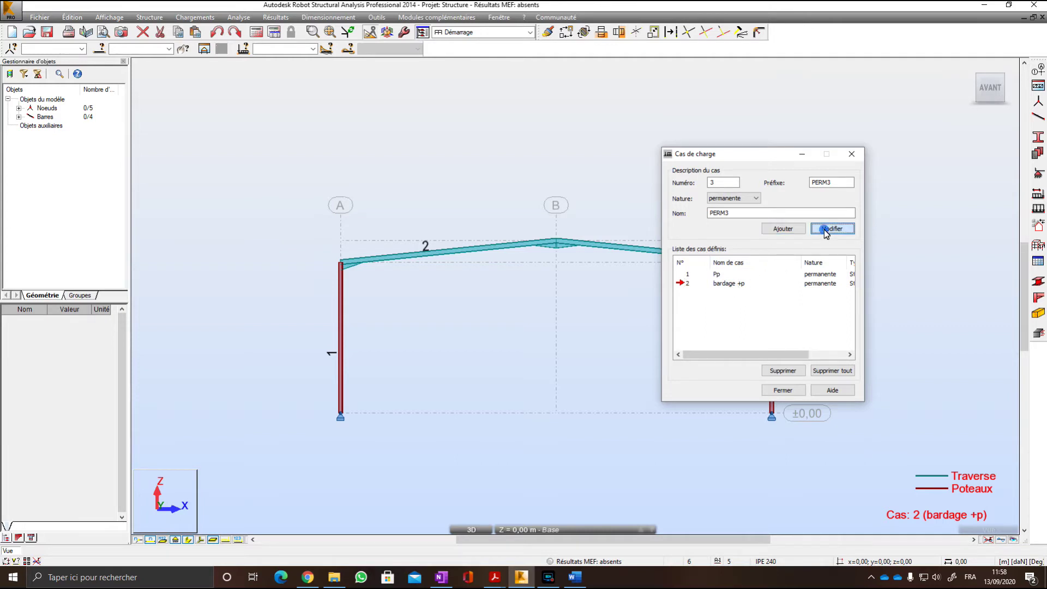
click(772, 228)
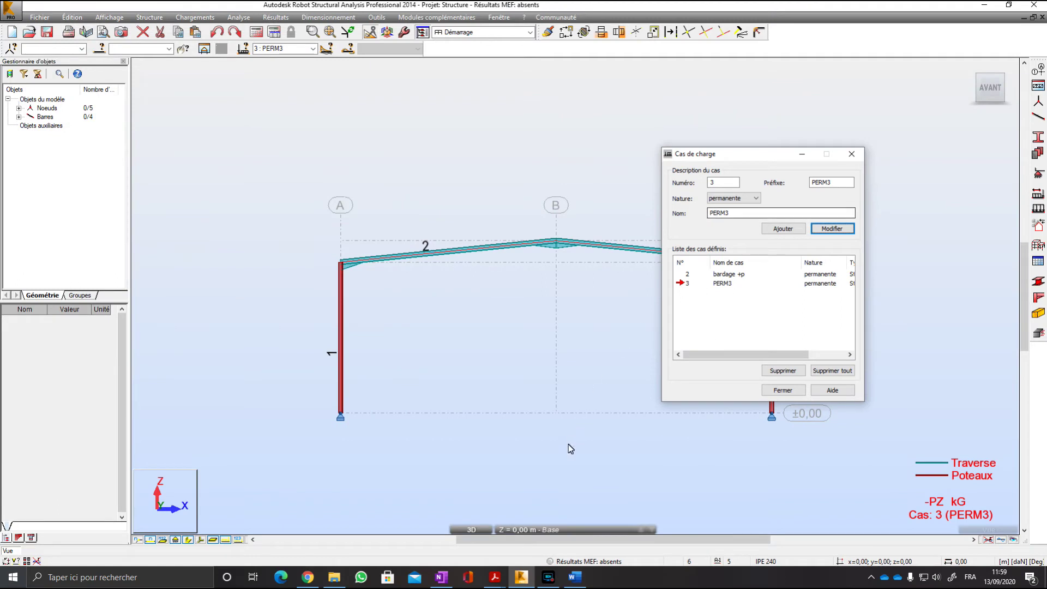
Quit the background program among the hidden notification icons and return to the load case definitions.
click(872, 579)
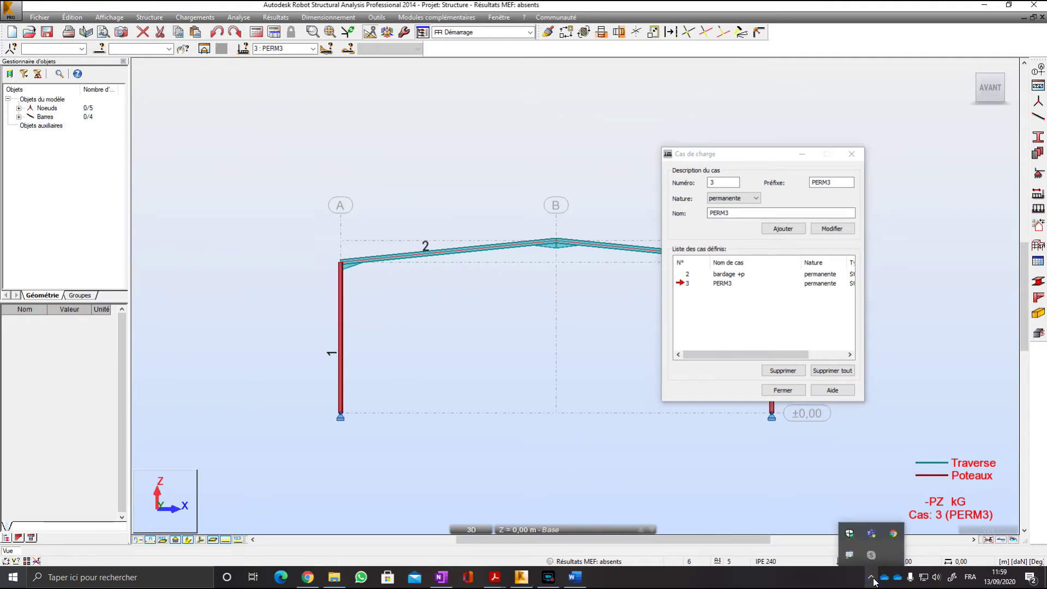
click(872, 578)
click(871, 577)
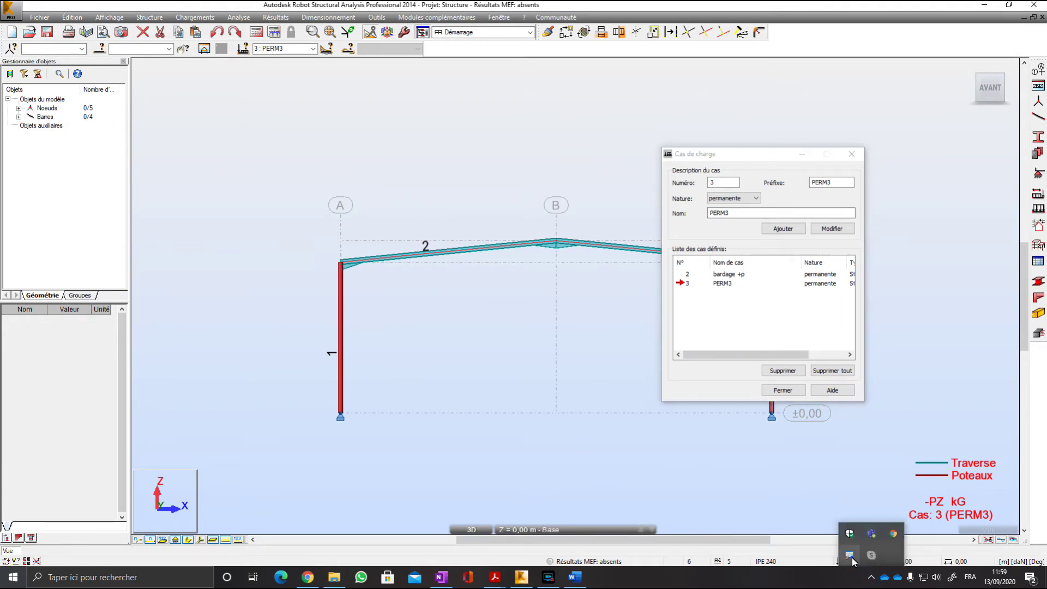
right_click(852, 558)
click(915, 549)
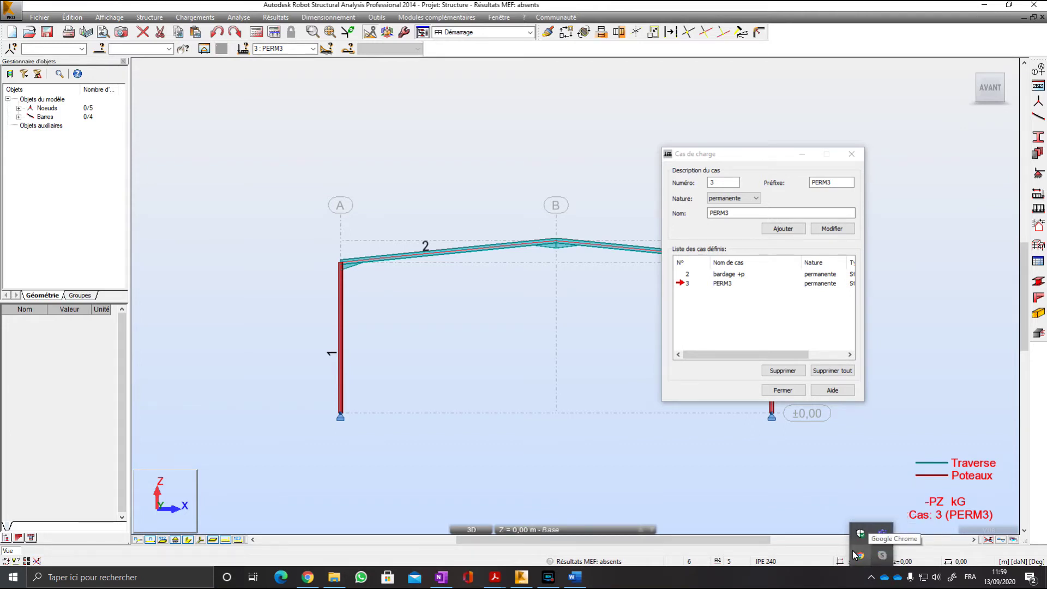
click(752, 159)
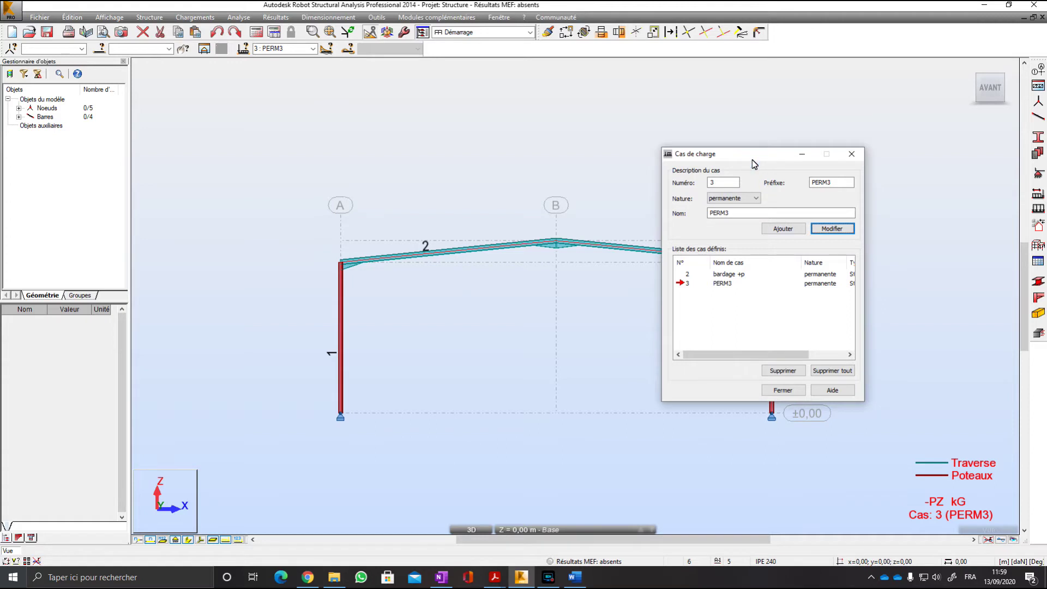
Undo the latest load case changes, including the added "bardage +p" case.
click(218, 32)
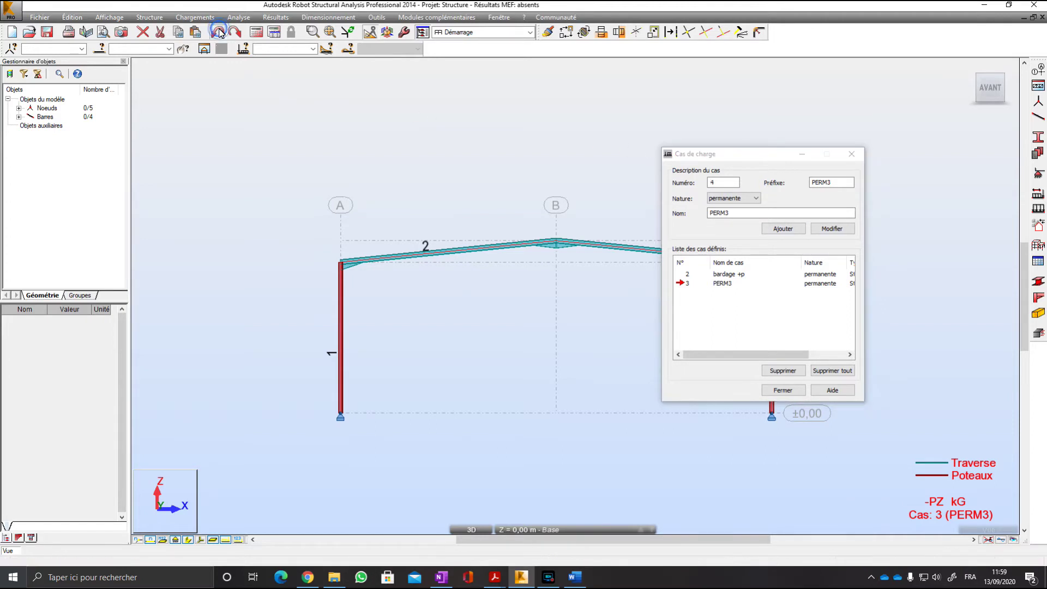
click(218, 32)
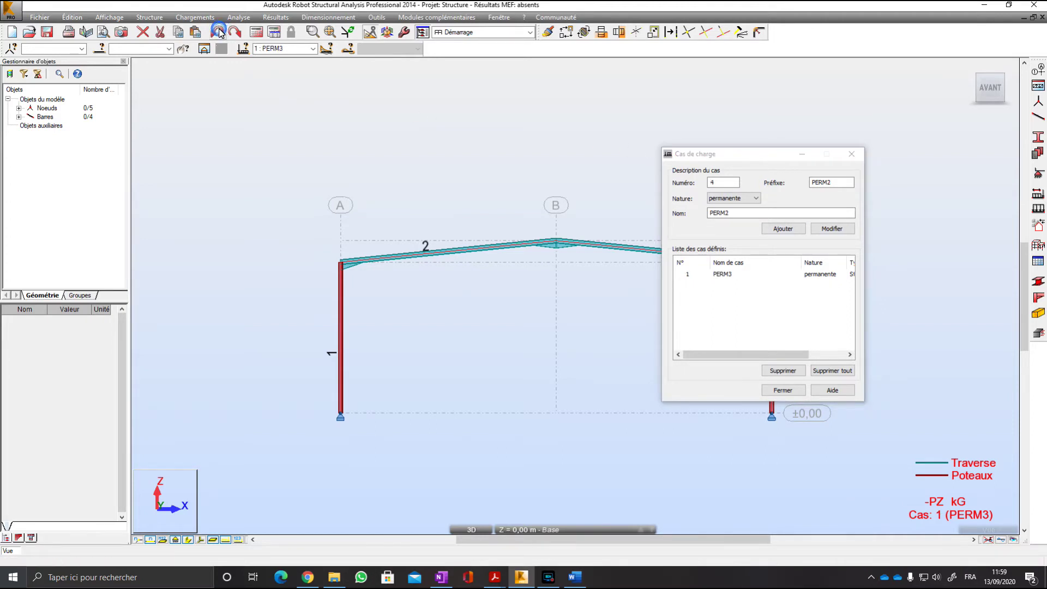
click(218, 32)
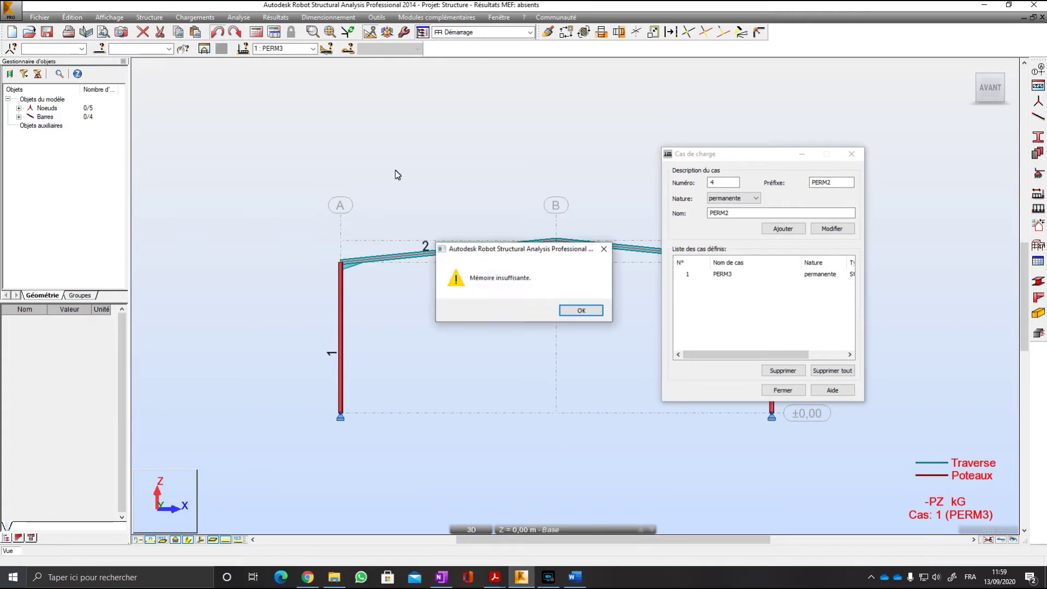
click(578, 309)
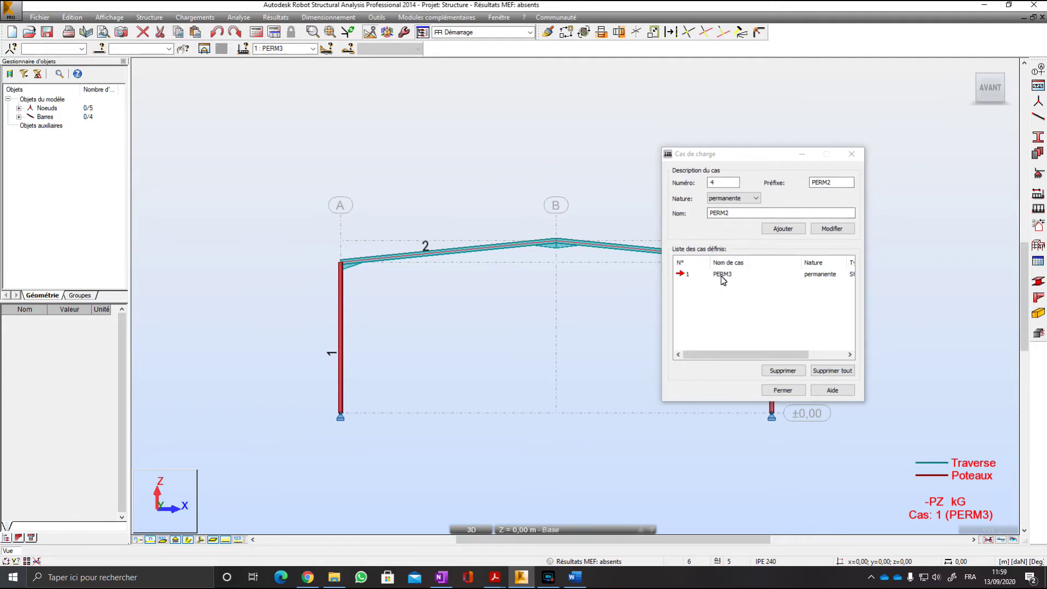
Rename the remaining PERM3 load case as Pp, keeping number 1.
drag(732, 214, 715, 214)
key(BackSpace)
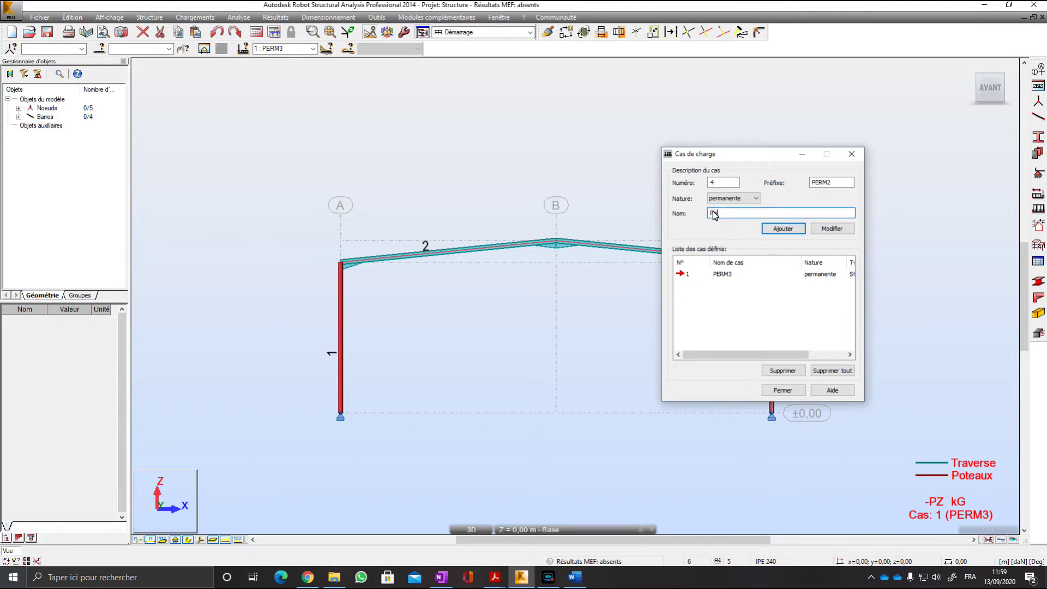
text(p)
double_click(712, 183)
text(1)
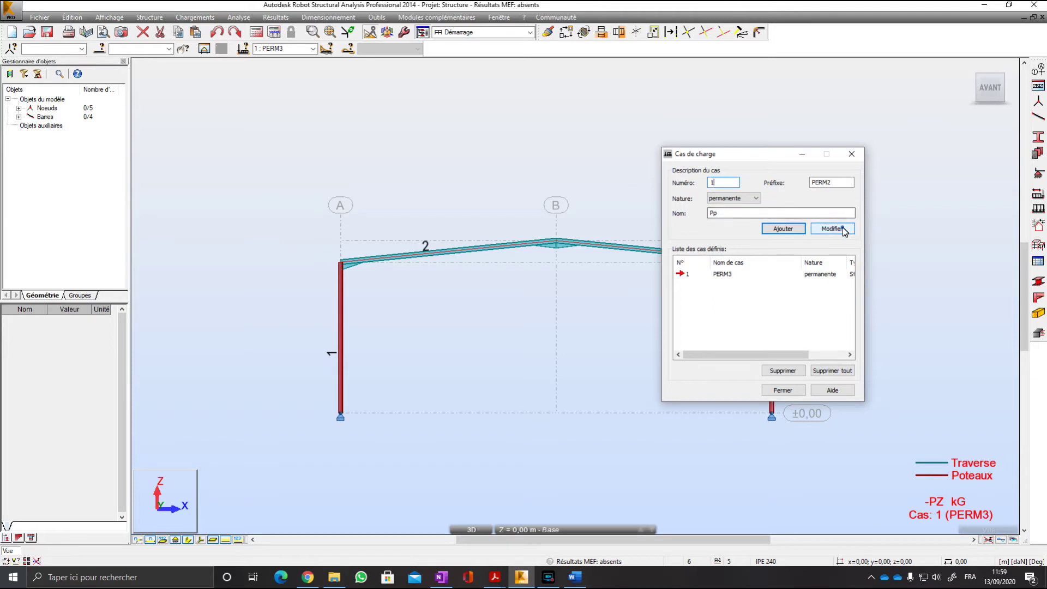
click(843, 230)
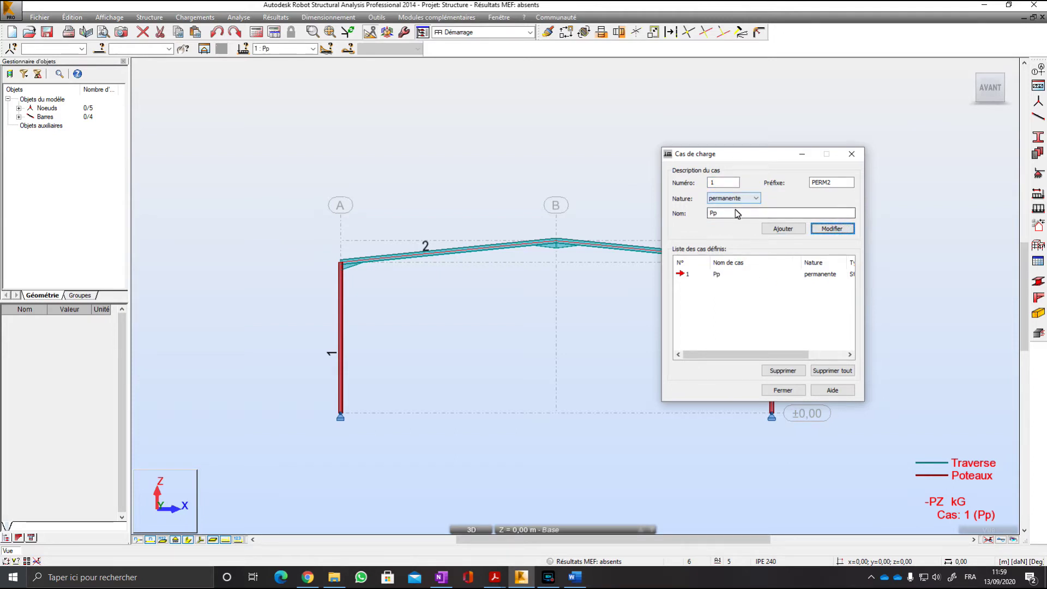
Add a permanent load case named "panne+couverture" and close the load case definitions.
drag(728, 217, 710, 215)
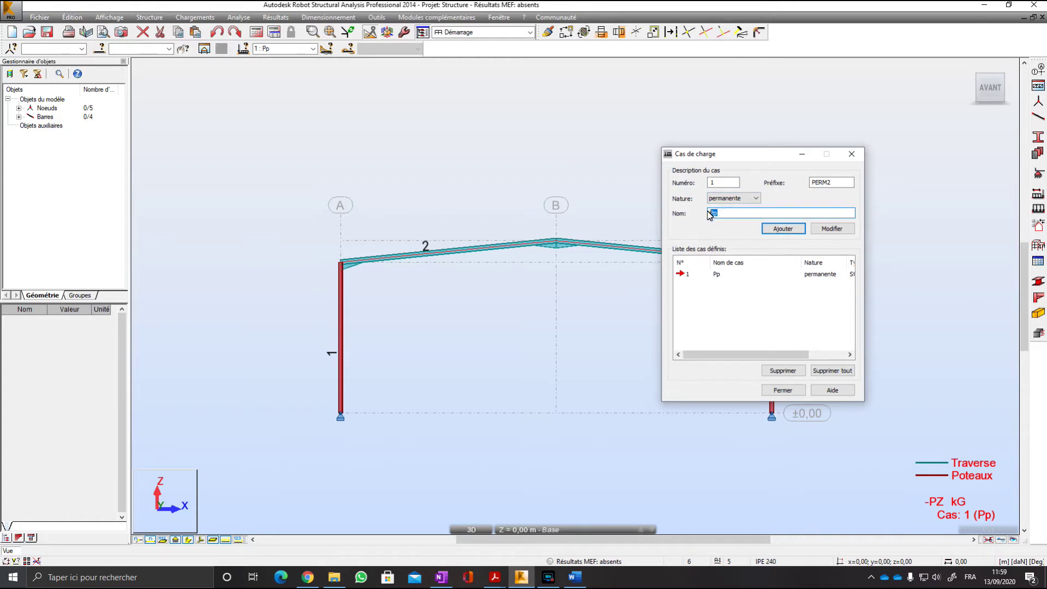
text(panne+couverture)
click(782, 229)
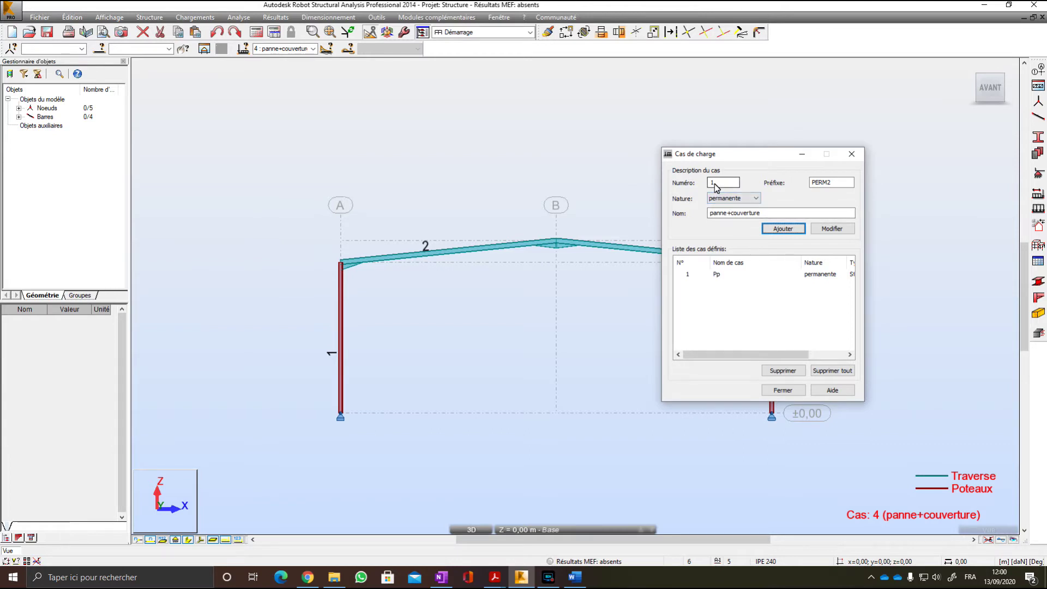
key(Tab)
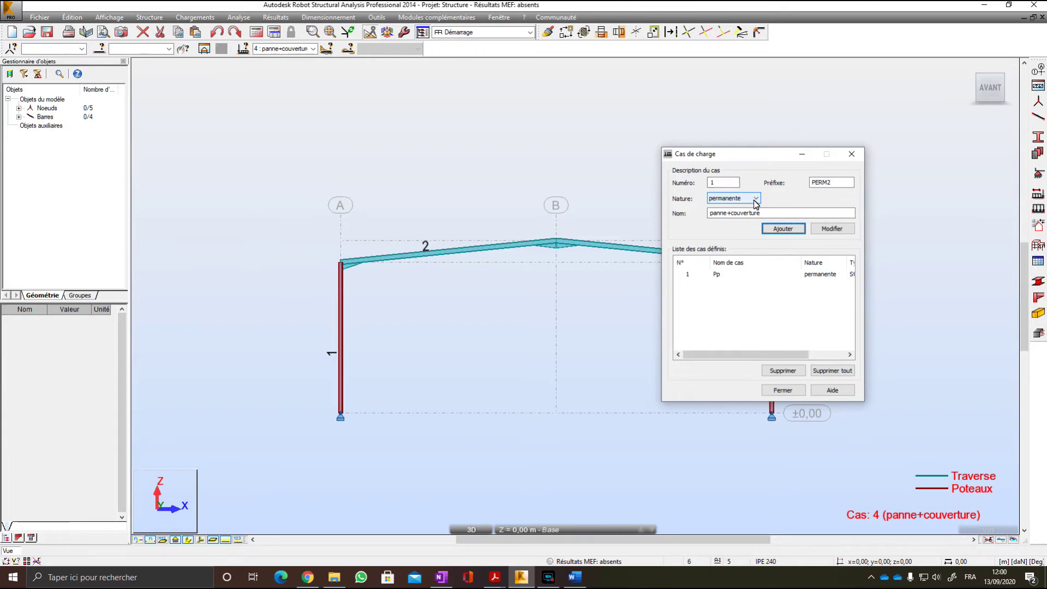
click(851, 154)
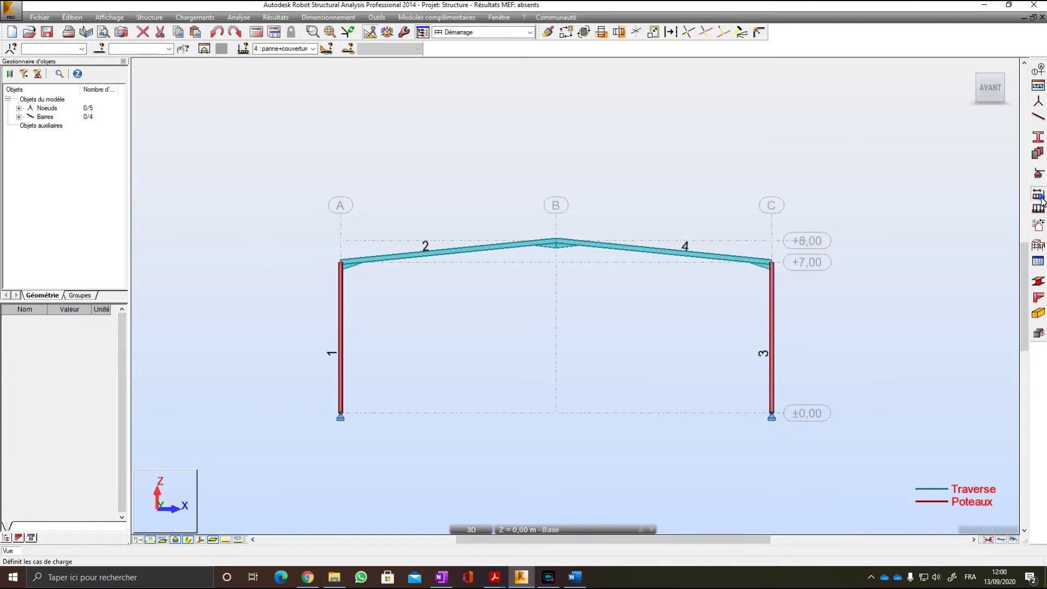
Change the number of the "panne+couverture" load case to 2.
click(1039, 195)
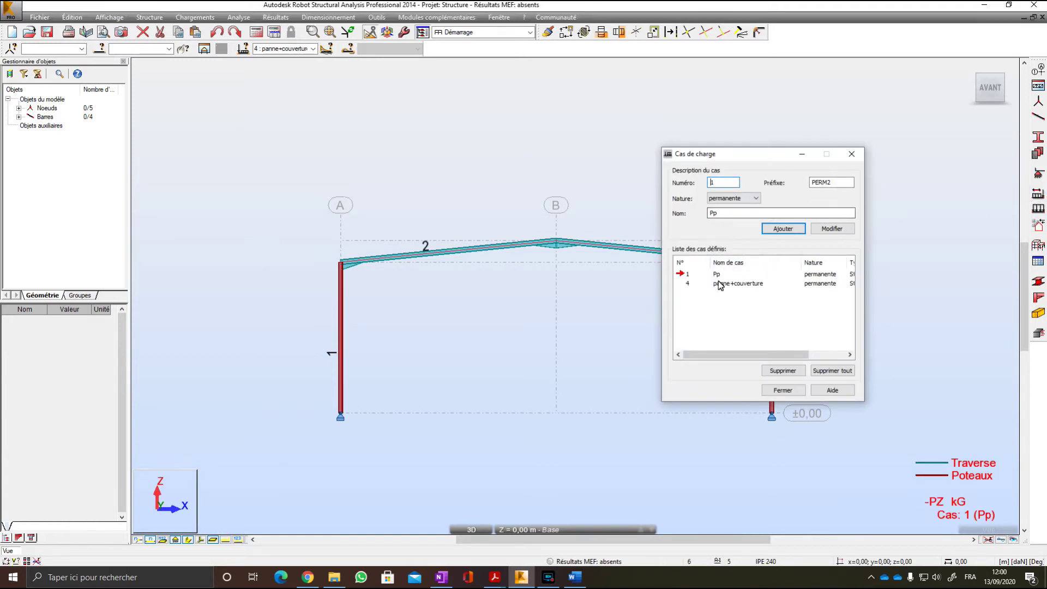
click(722, 285)
click(688, 283)
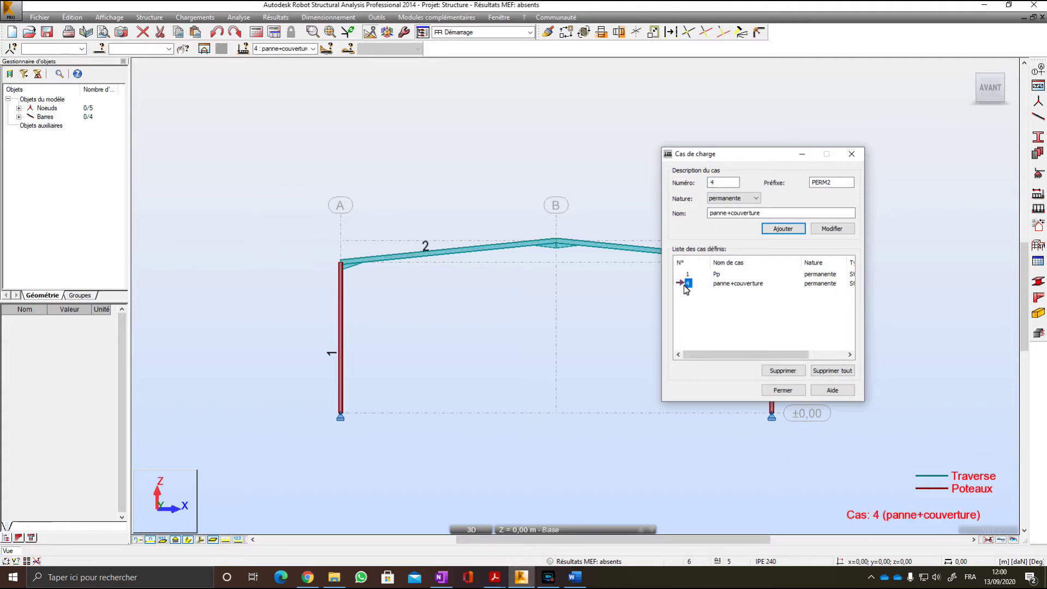
mouse_move(771, 217)
mouse_down()
mouse_move(755, 217)
mouse_move(764, 218)
mouse_up()
drag(722, 185, 707, 186)
click(830, 229)
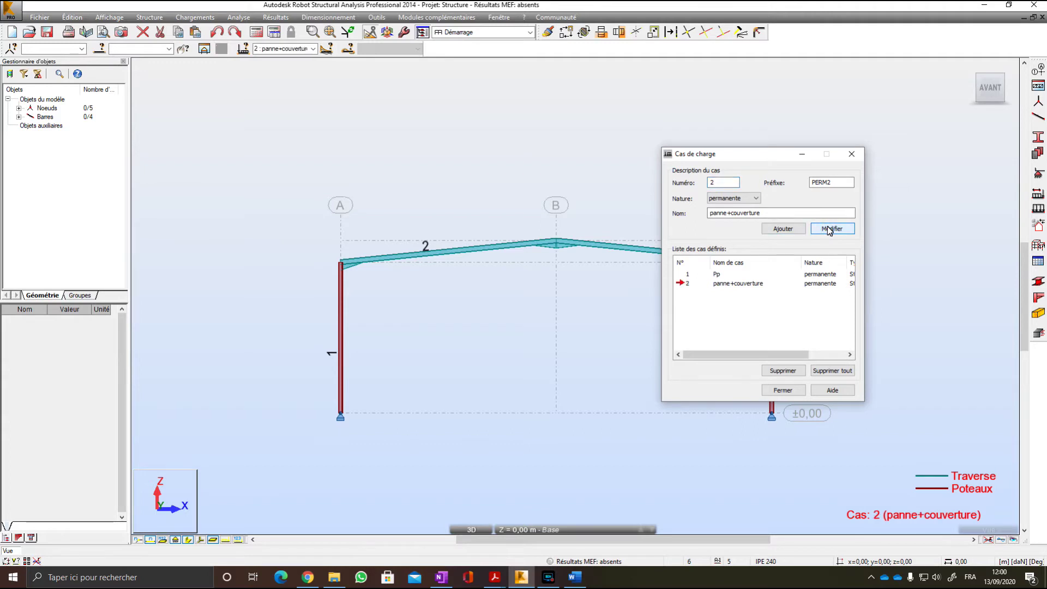
Add a permanent load case named "Lisse +bardage", and reopen the load case definitions to refresh the list.
double_click(764, 215)
drag(715, 214, 699, 214)
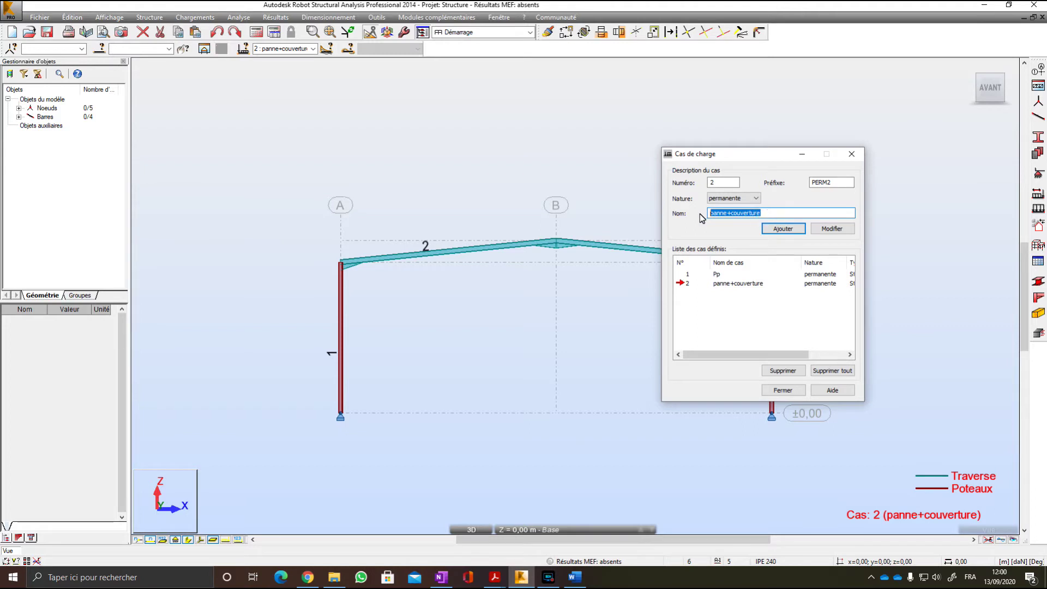
click(706, 315)
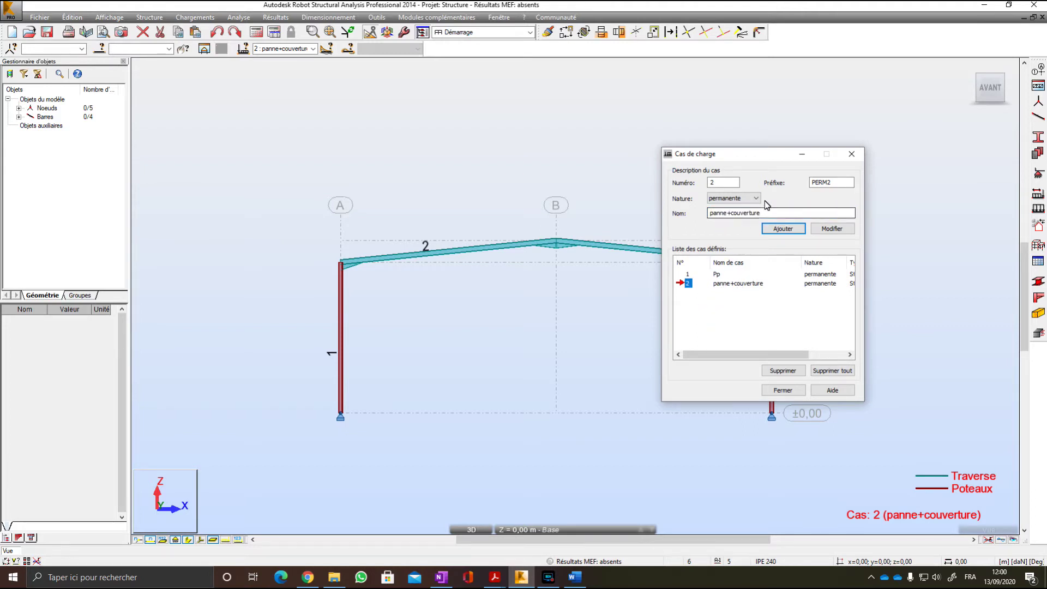
drag(756, 219, 703, 215)
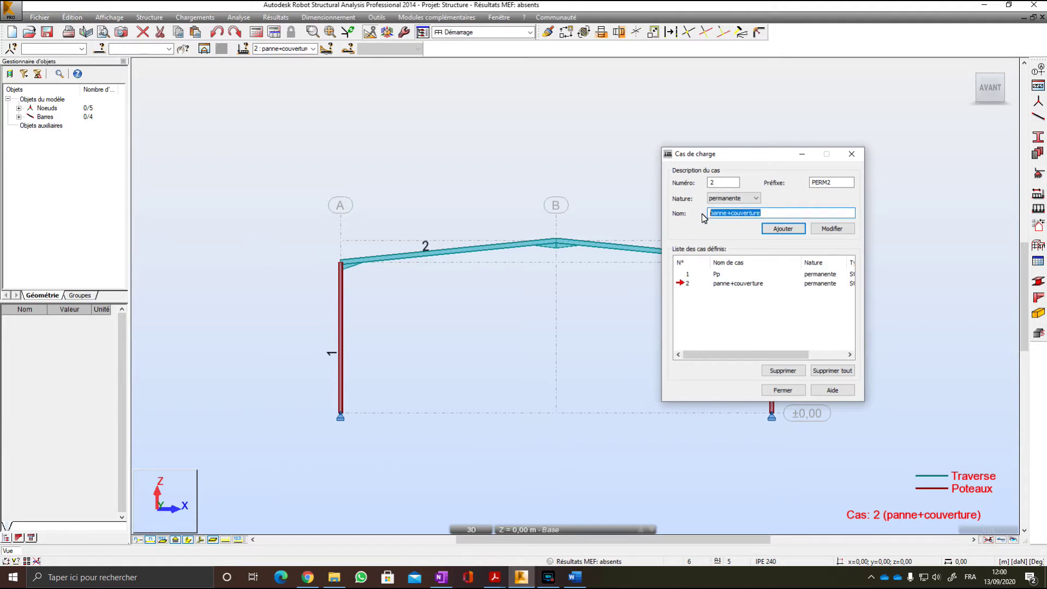
text(Lisse)
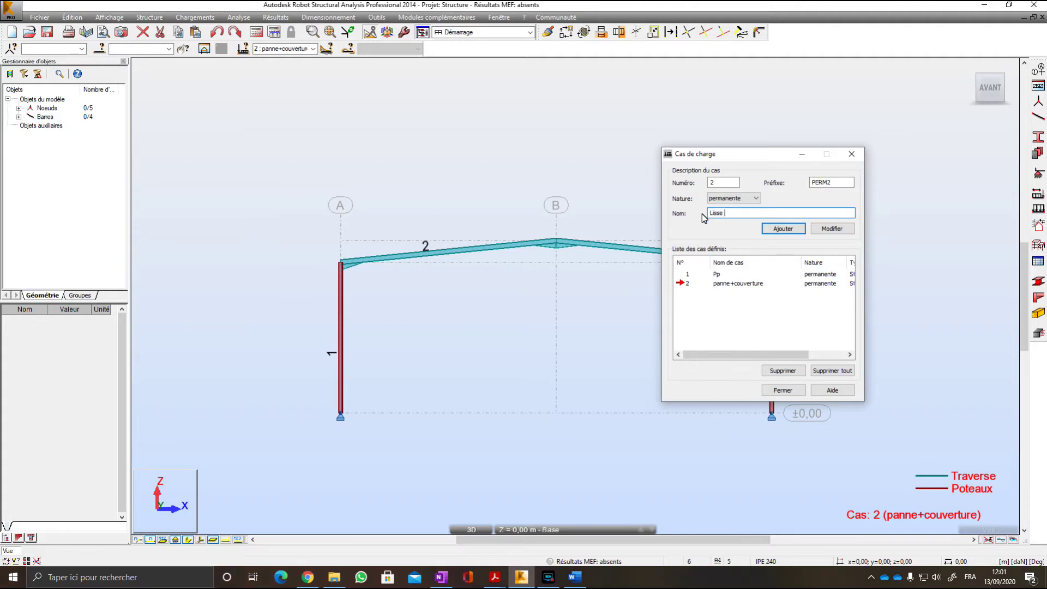
text(bardage)
click(777, 229)
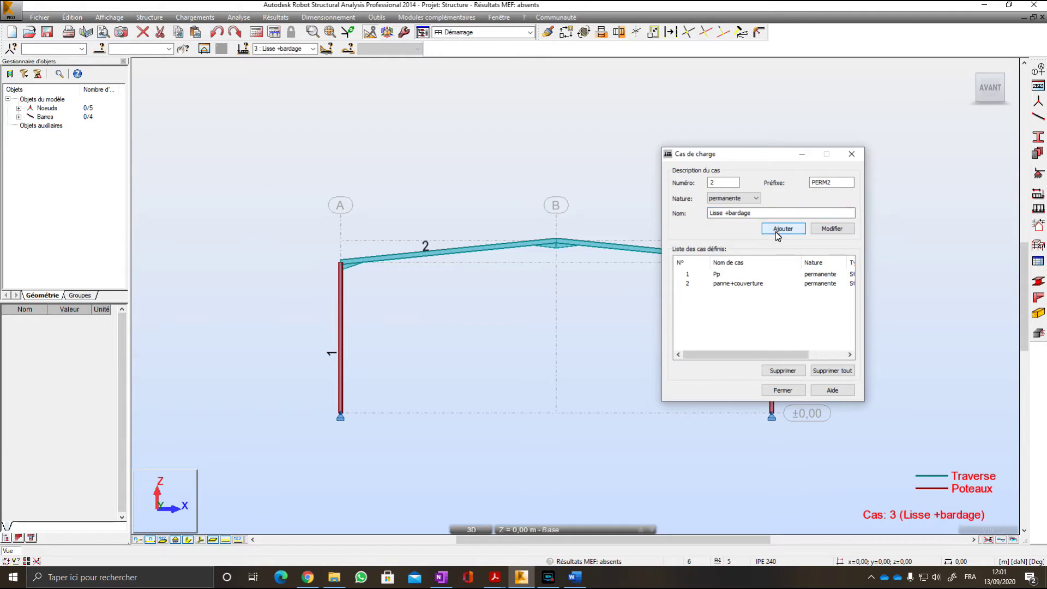
click(852, 154)
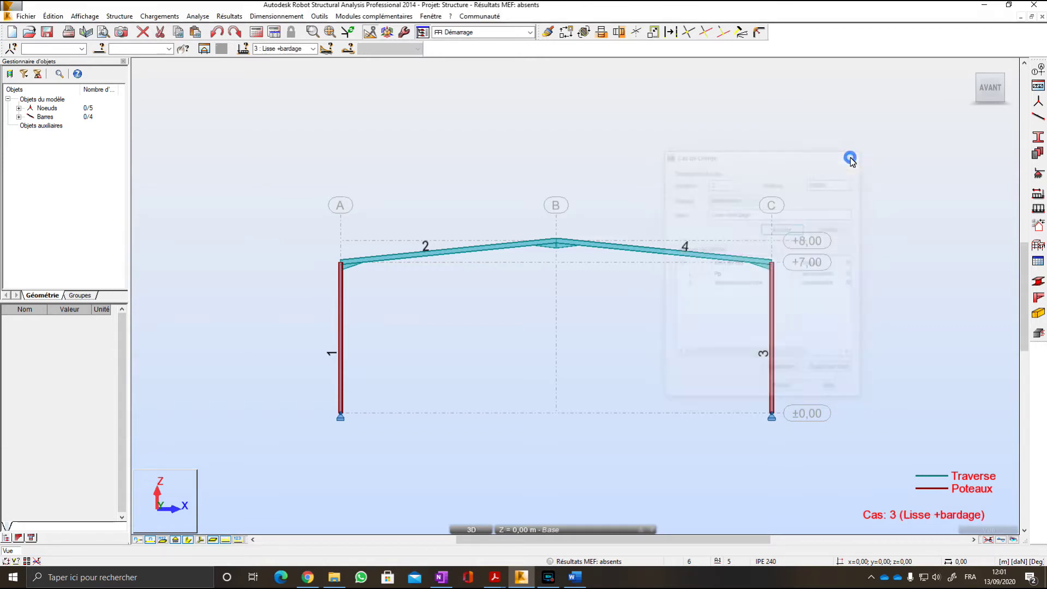
click(1038, 194)
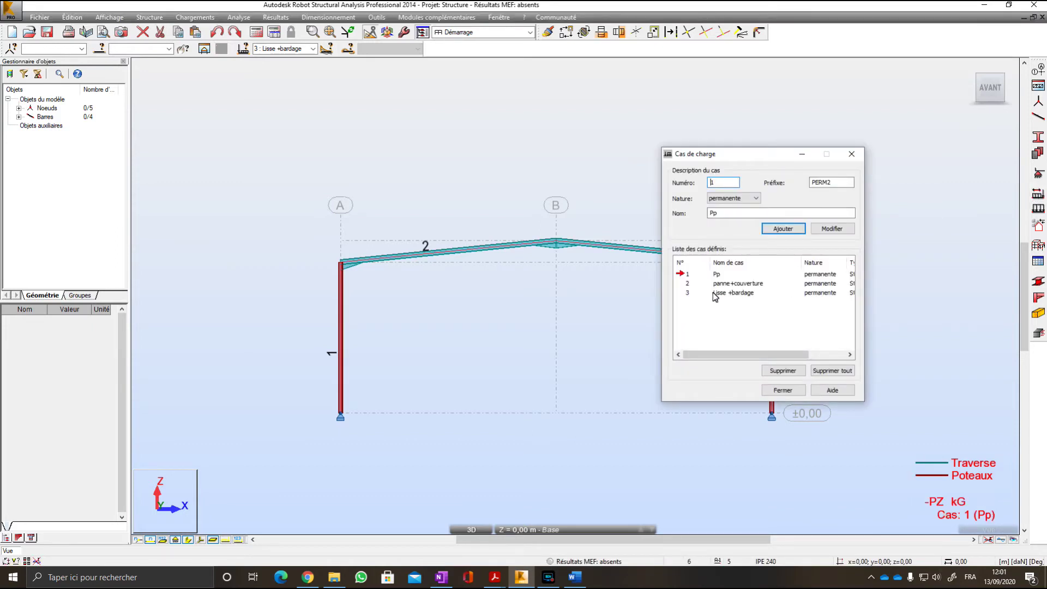
Consult the load notes in Word, and add a load case of nature "d'exploitation" named "Poussière".
click(686, 294)
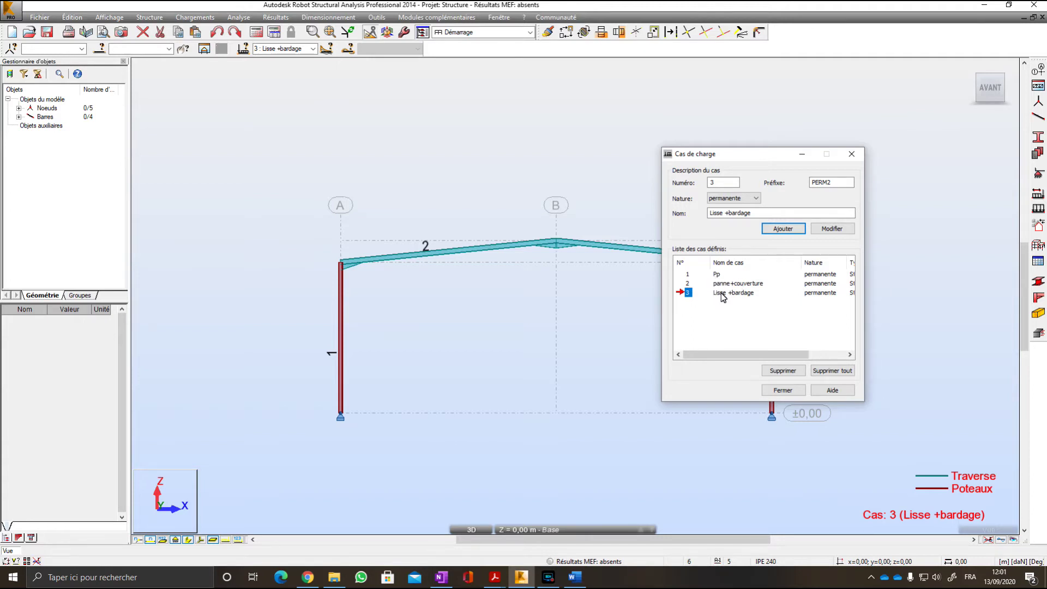
click(575, 577)
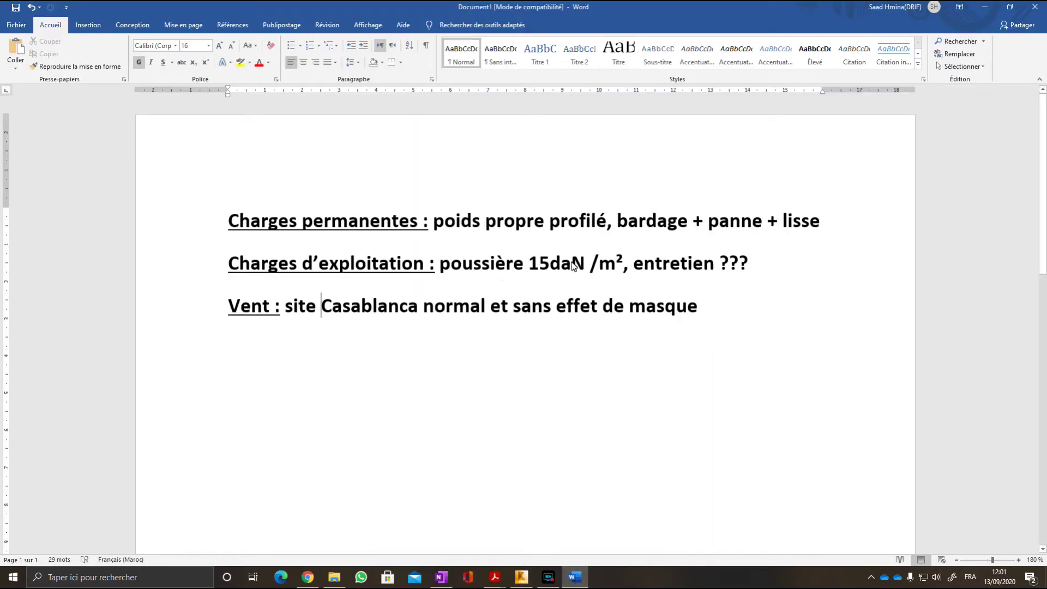
click(987, 7)
click(755, 198)
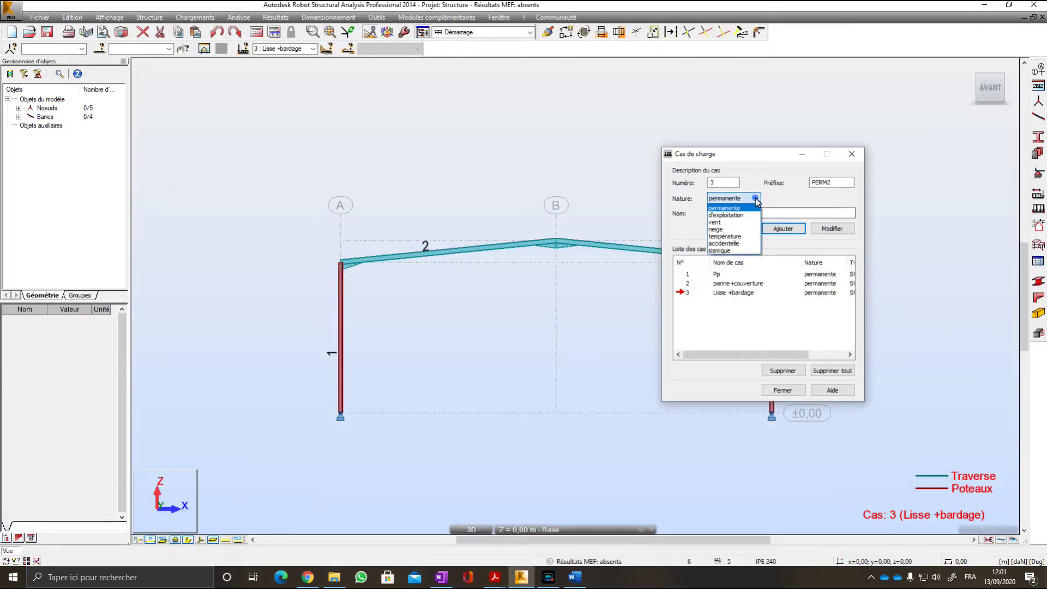
click(742, 215)
drag(761, 215, 695, 215)
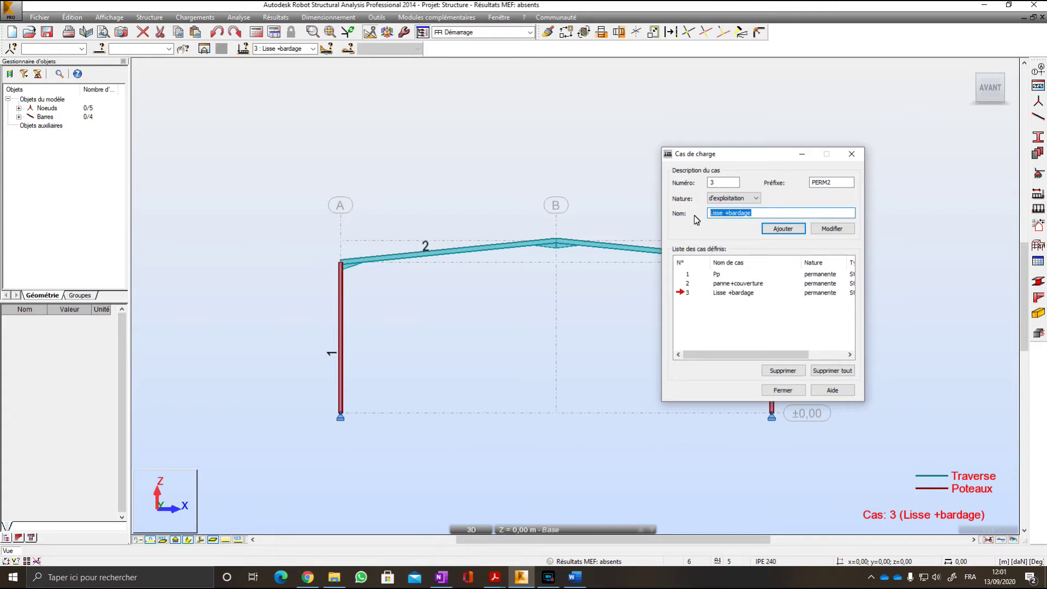
text(Poussi)
text(ère)
click(779, 228)
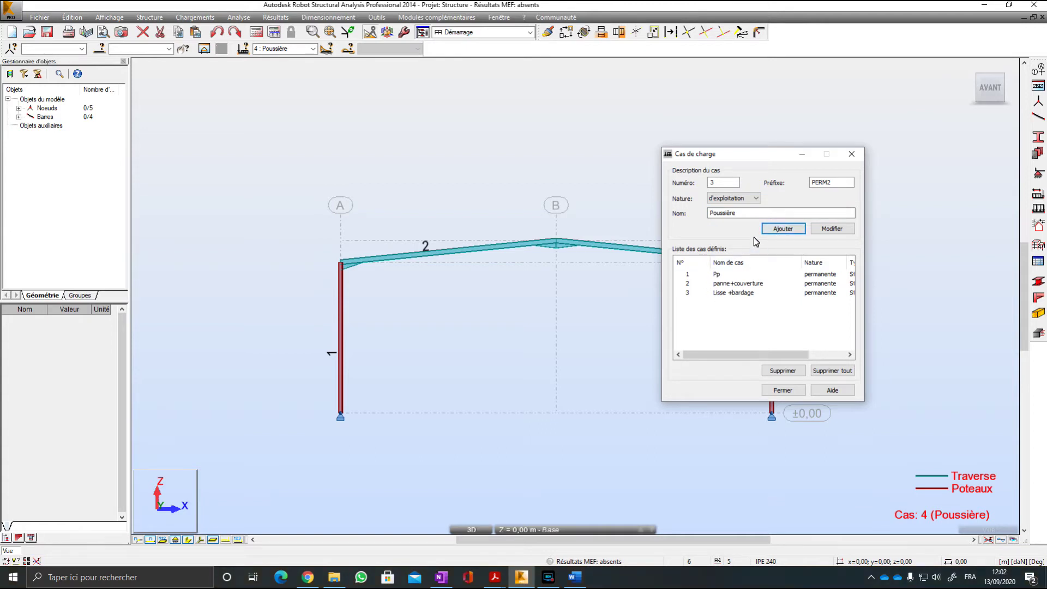
Add a load case of nature "d'exploitation" named "Entretien", and reopen the load case definitions to check the refreshed list.
click(742, 212)
text(Entretien)
click(789, 229)
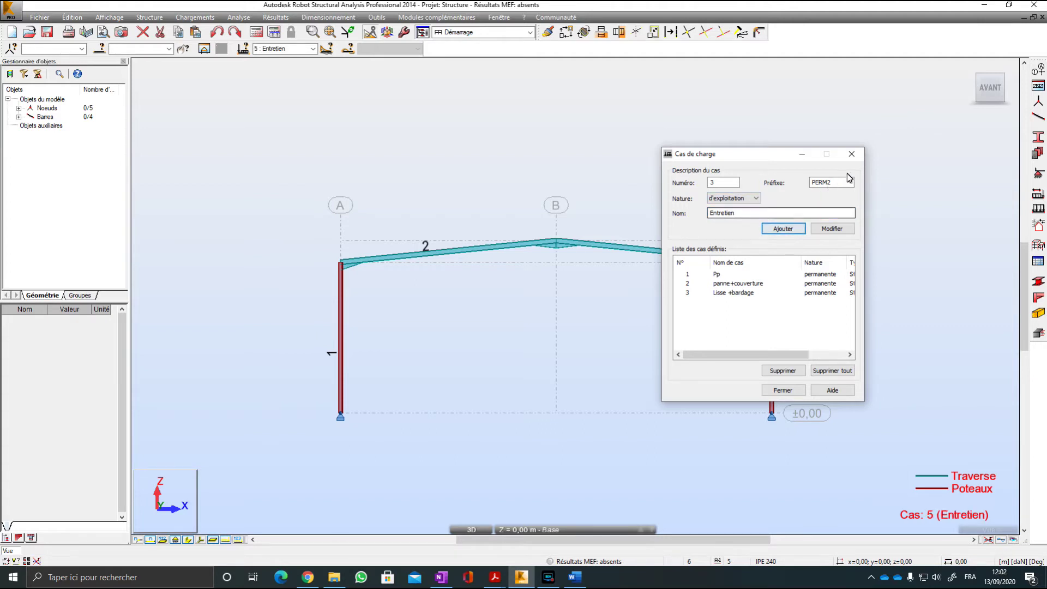
click(851, 154)
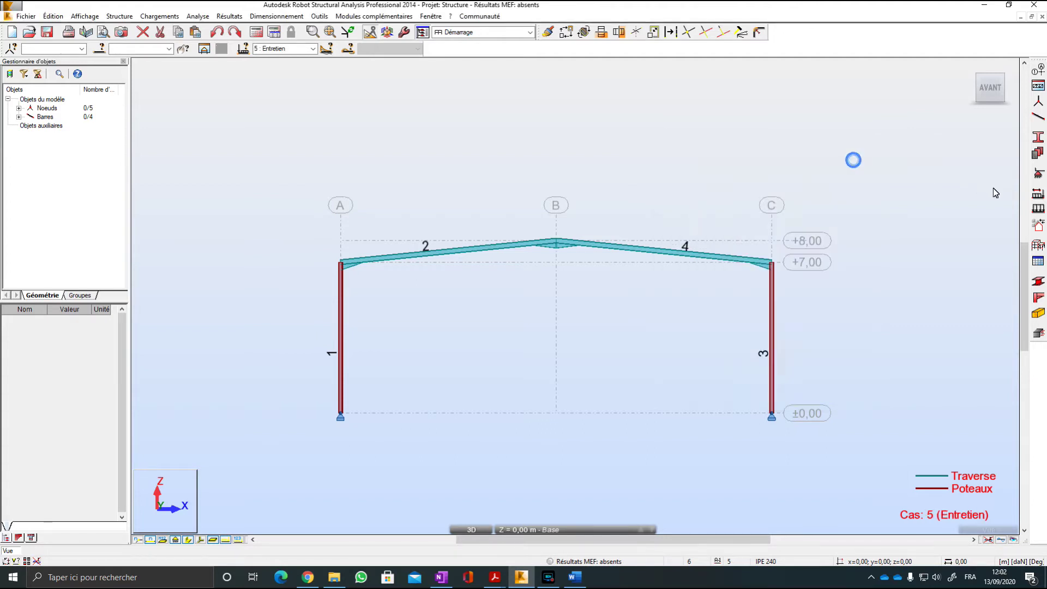
click(1038, 194)
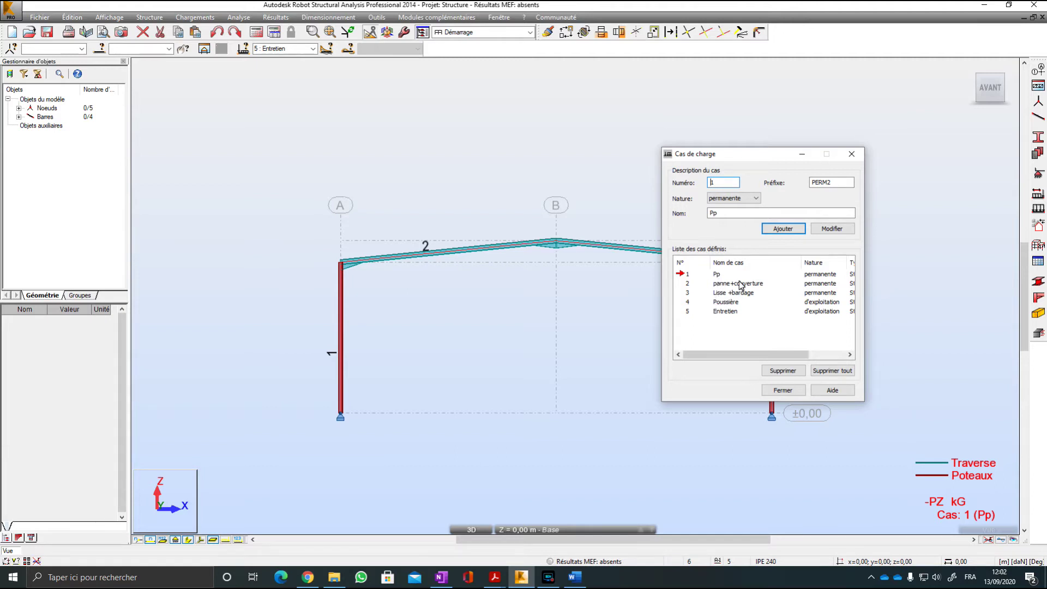
click(852, 156)
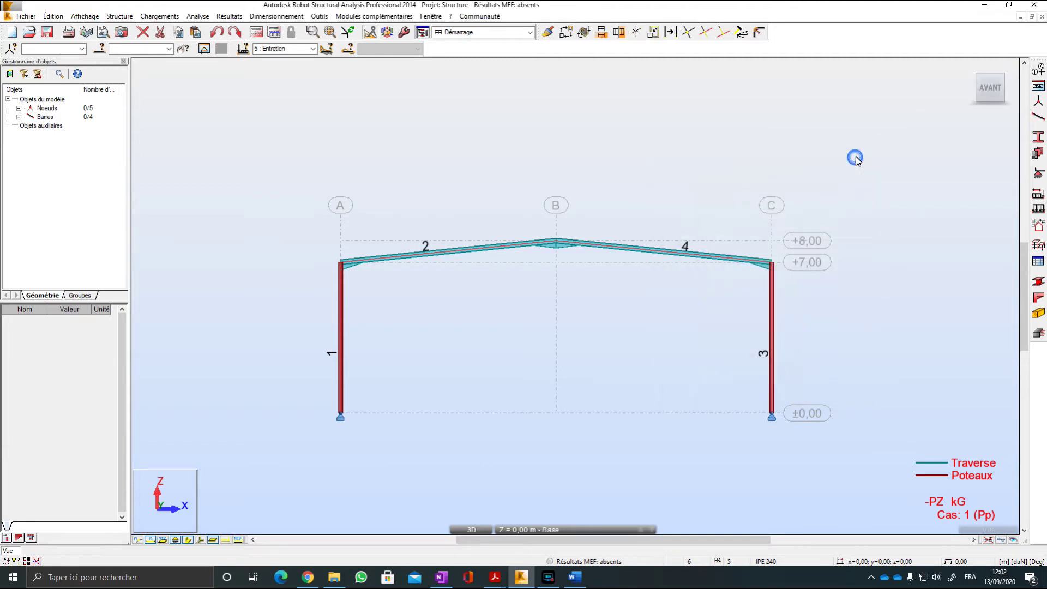
click(312, 49)
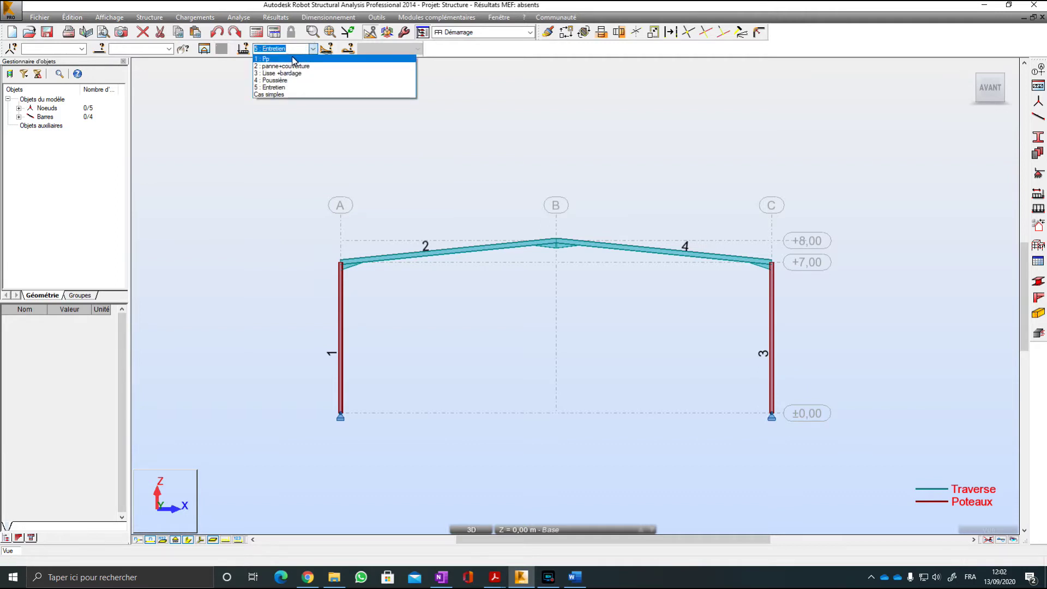
click(313, 50)
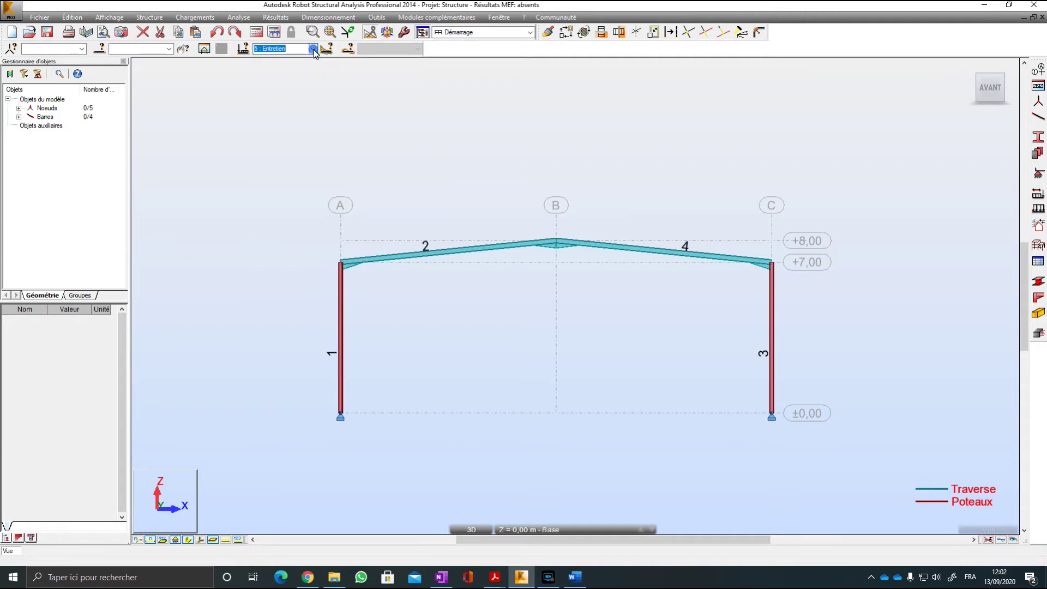
click(169, 49)
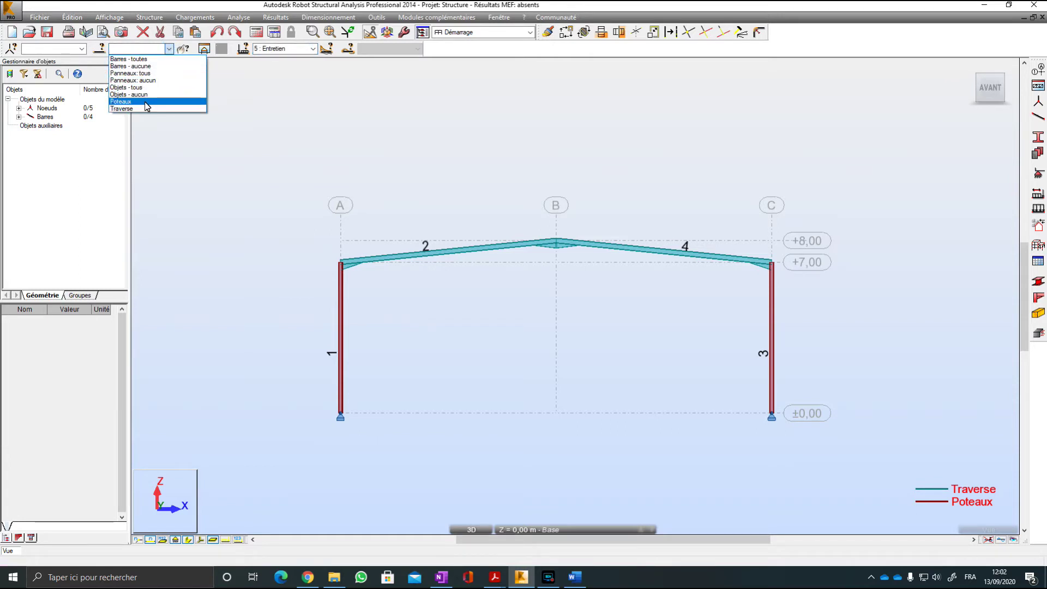
click(168, 48)
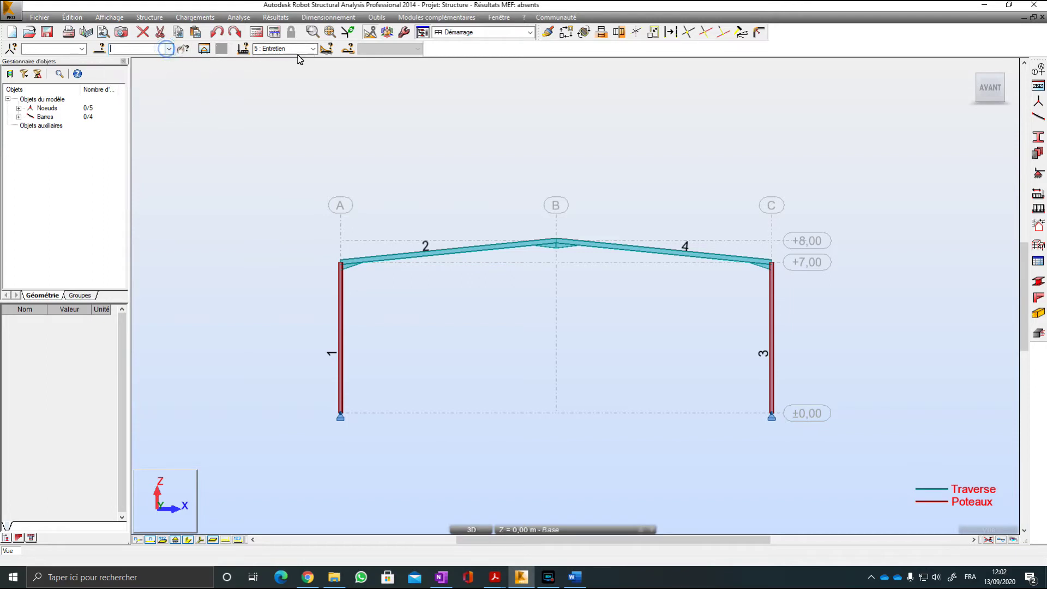
click(314, 49)
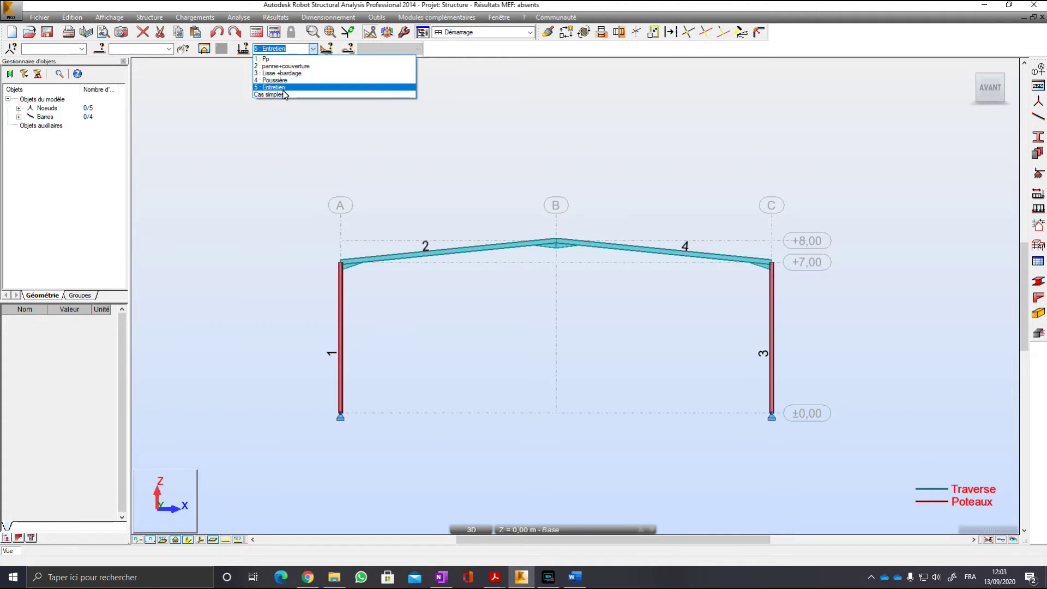
click(313, 49)
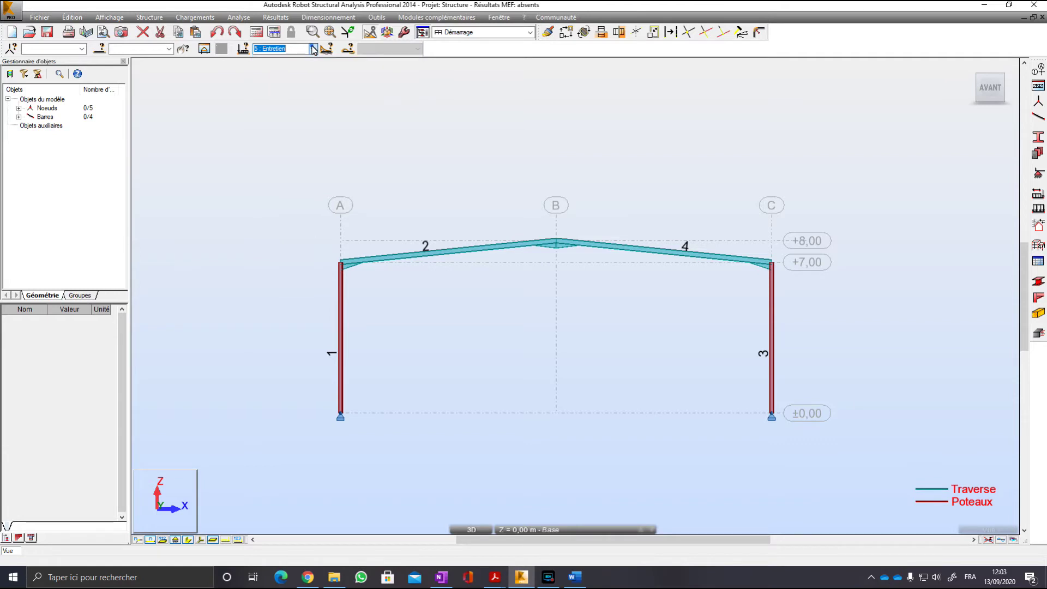
Make Pp the active load case and turn on the display of load symbols in the view.
click(314, 49)
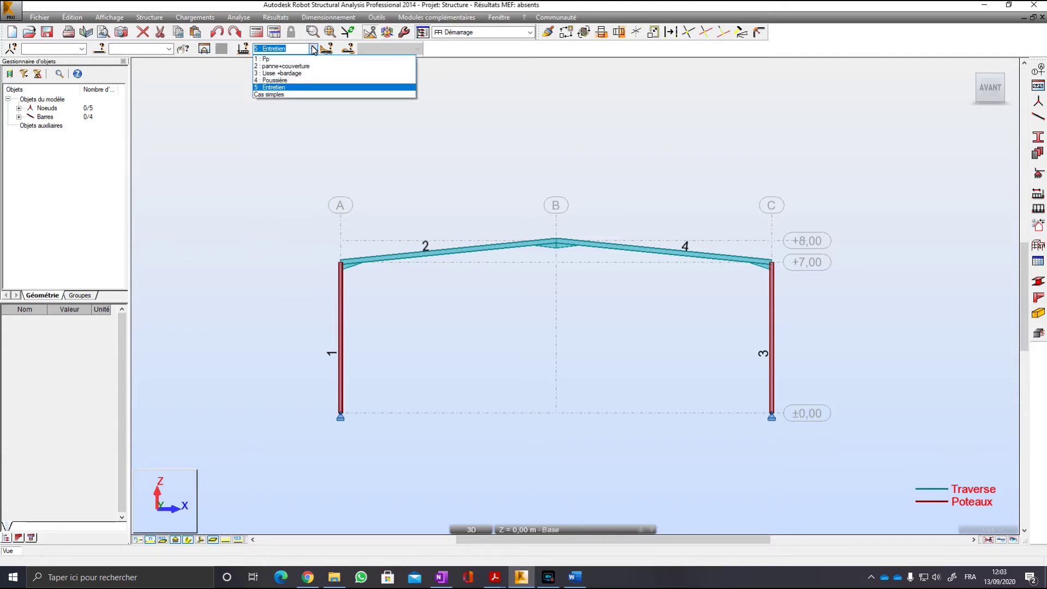
click(277, 60)
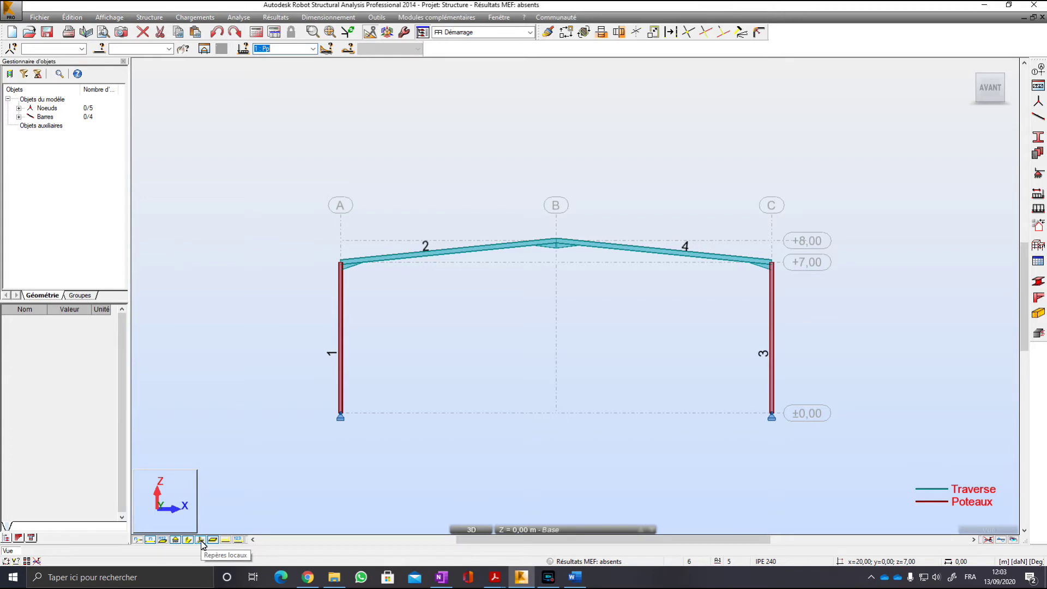
click(225, 540)
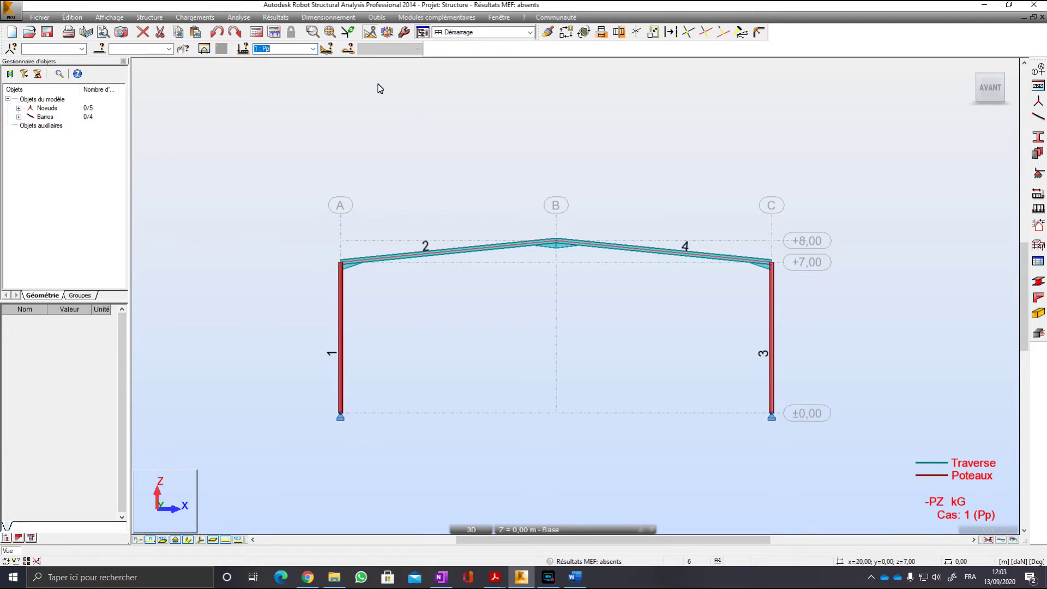
Try to make "panne+couverture" the active case for load definition, checking the load and load case dialogs.
click(313, 49)
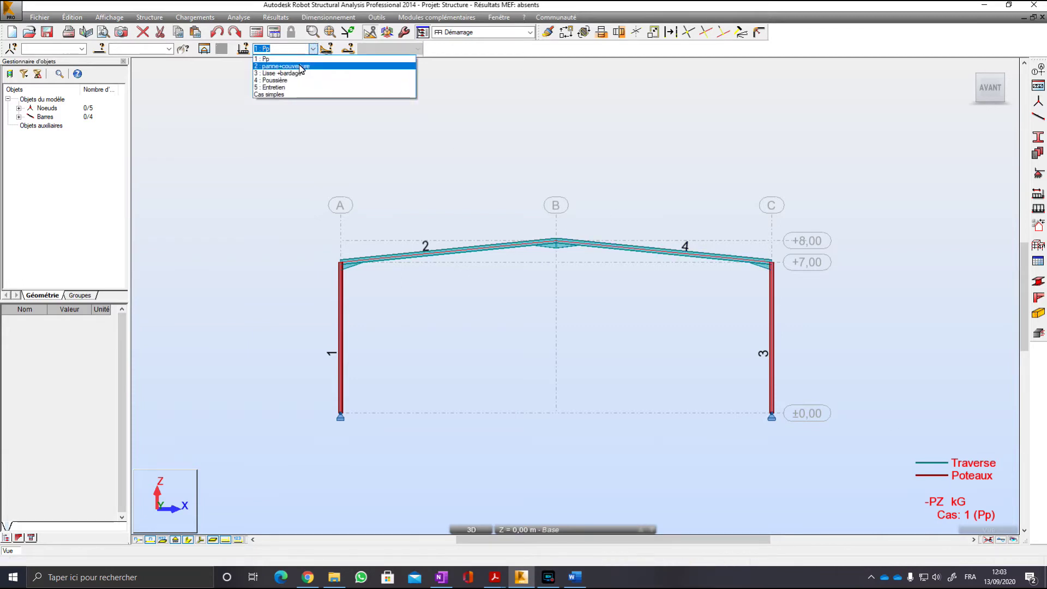
click(301, 67)
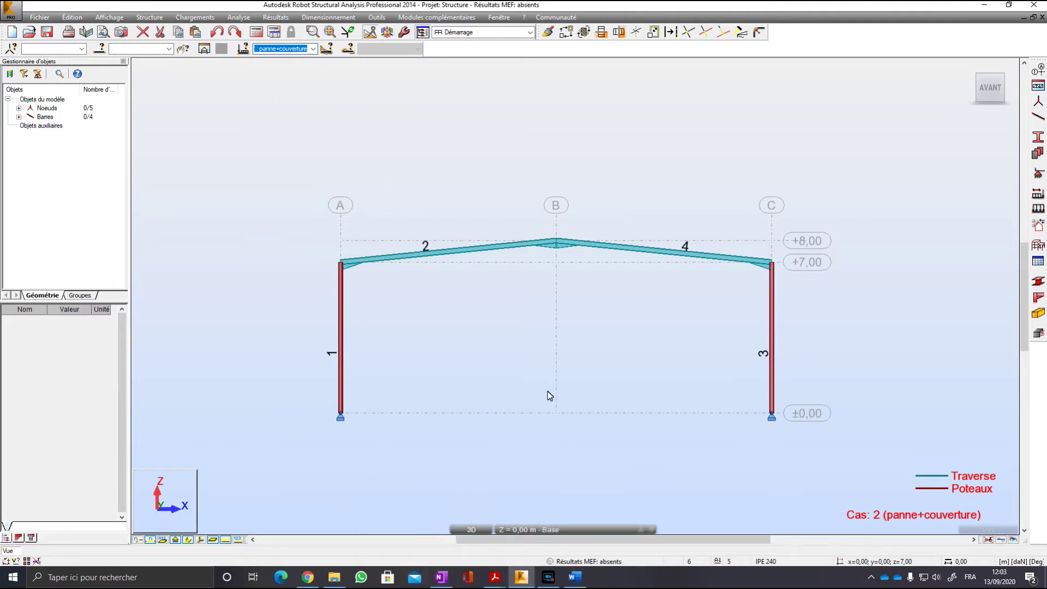
click(1038, 210)
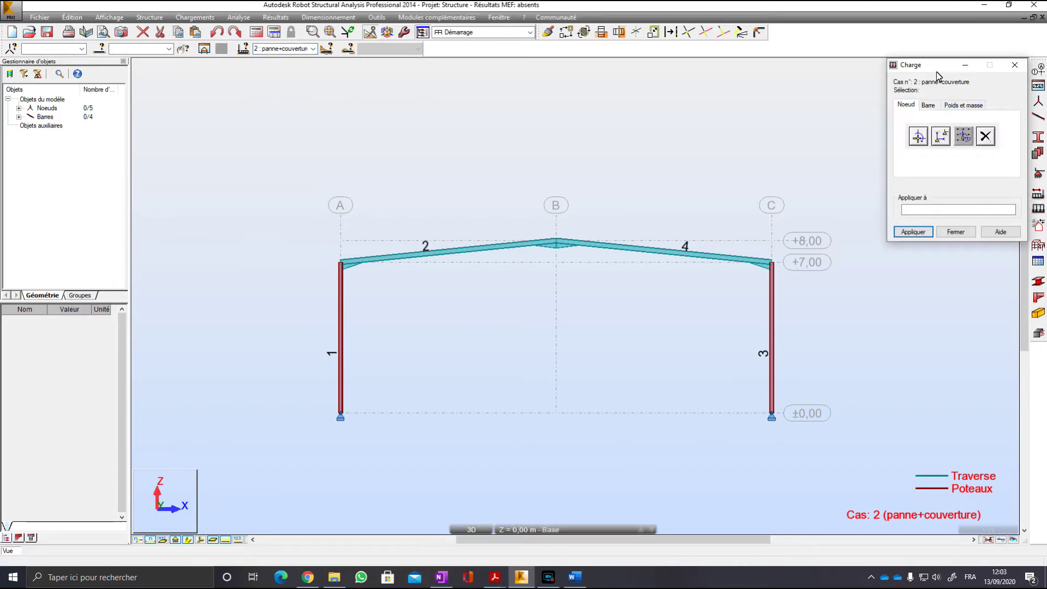
click(1014, 65)
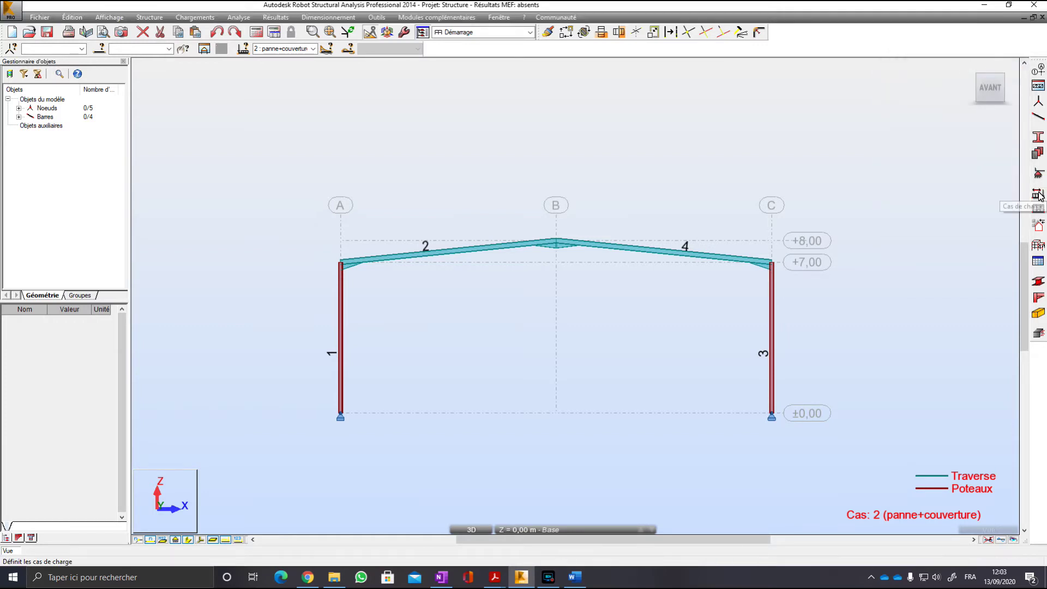
click(1038, 195)
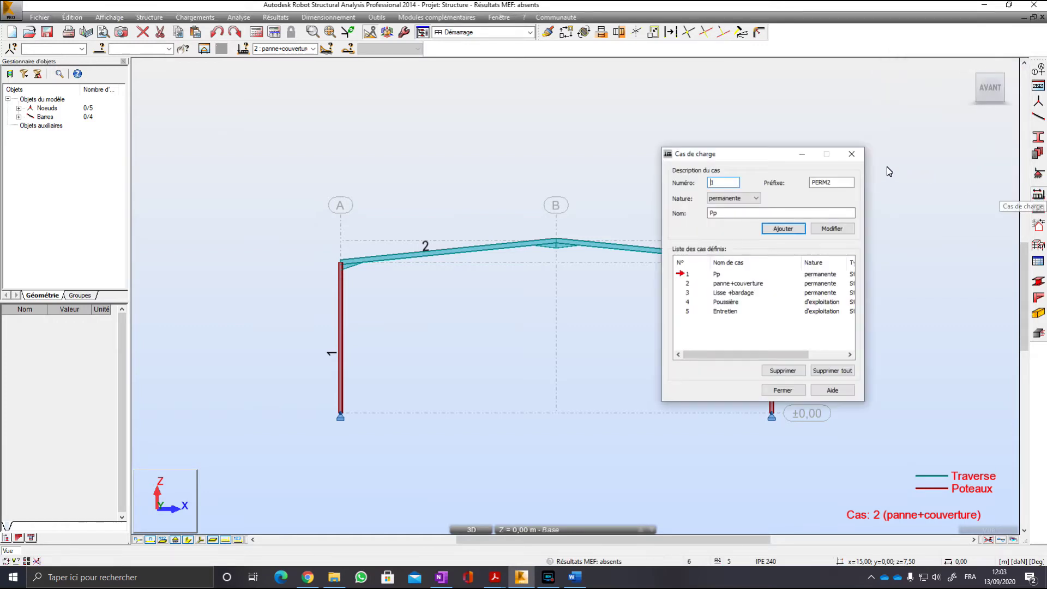
click(851, 155)
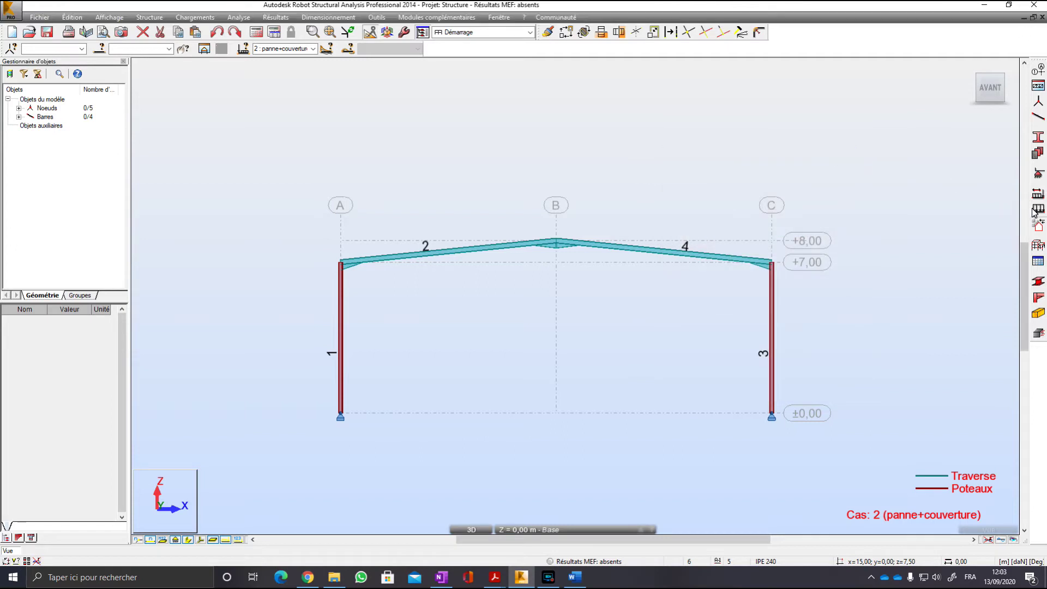
click(1035, 210)
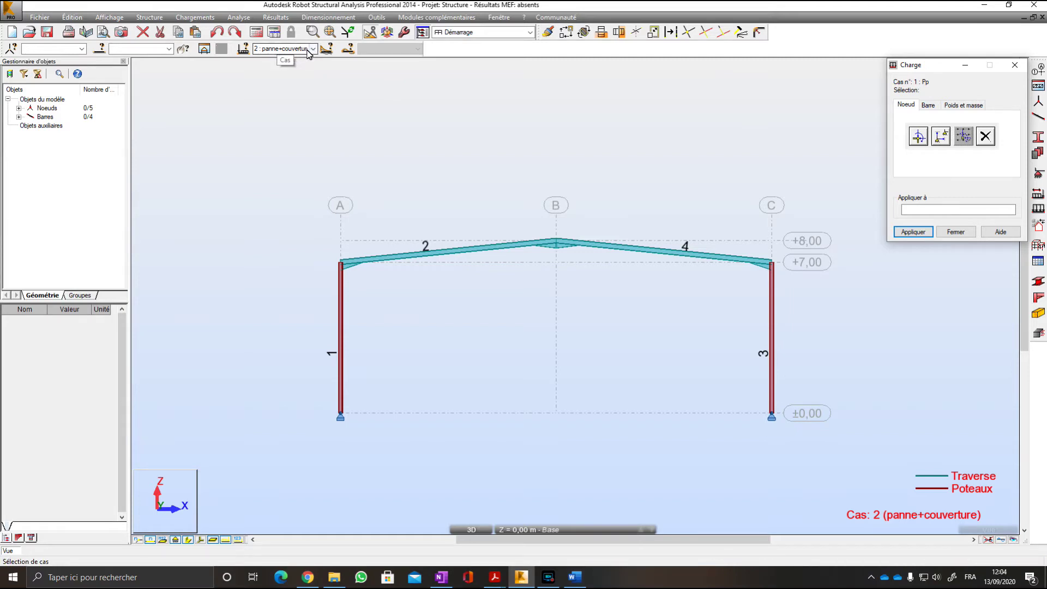
click(1010, 67)
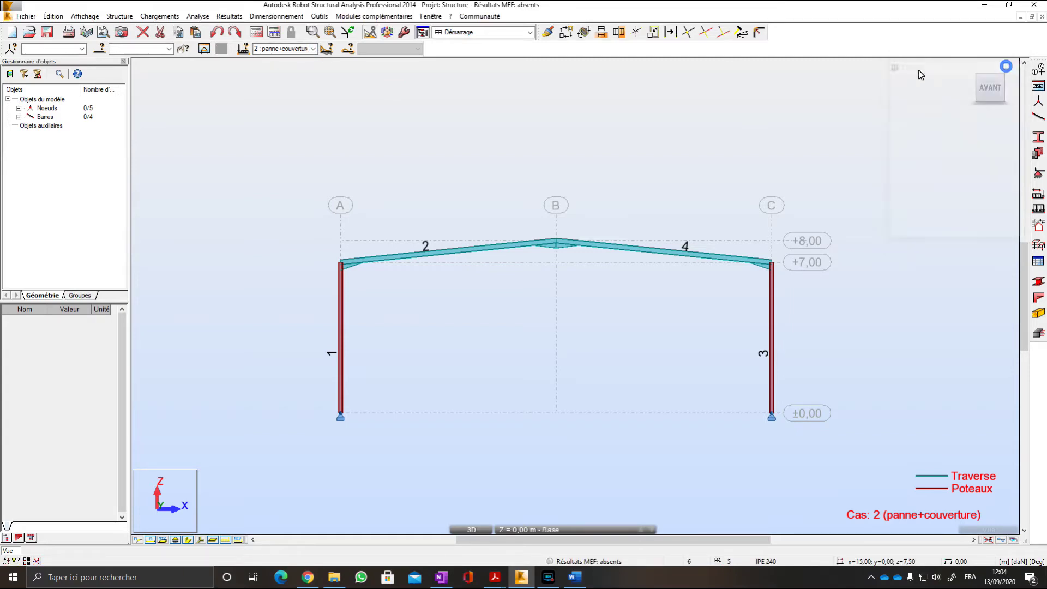
Calculate the structure, and open the load definition with "panne+couverture" as the active case.
click(255, 35)
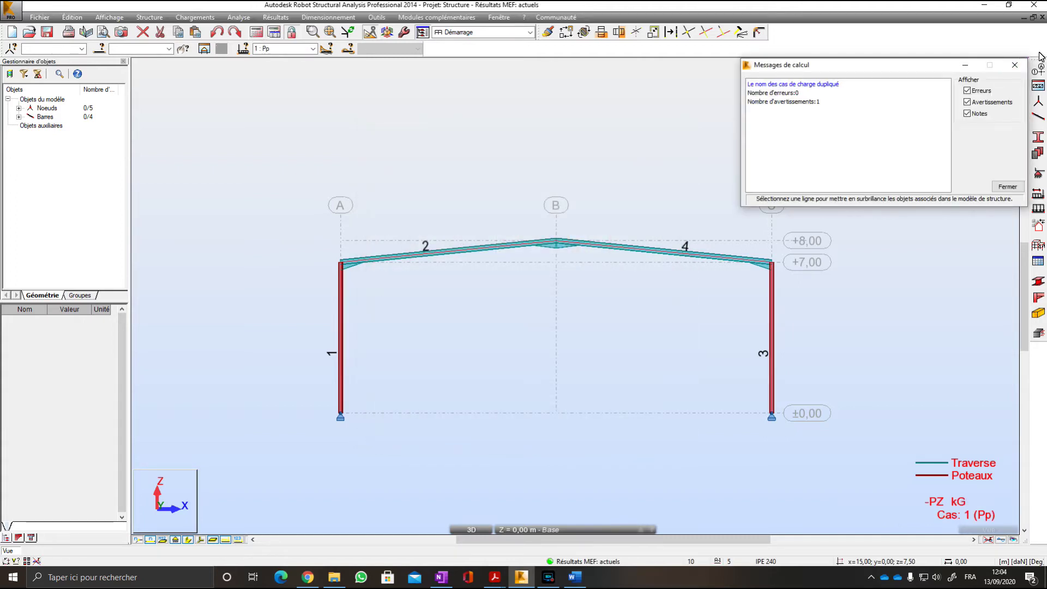
click(1015, 65)
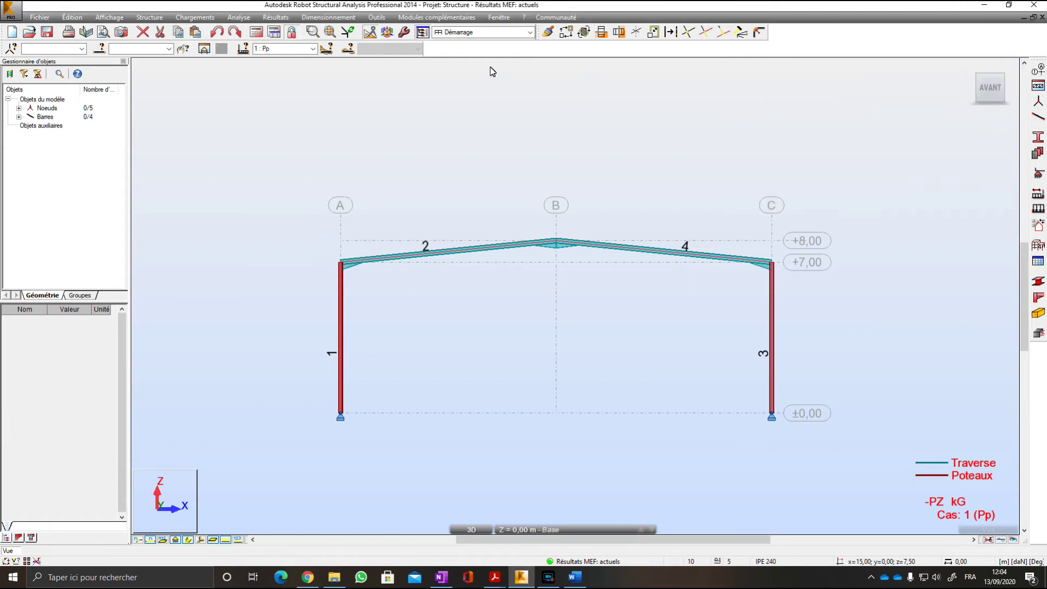
click(1041, 217)
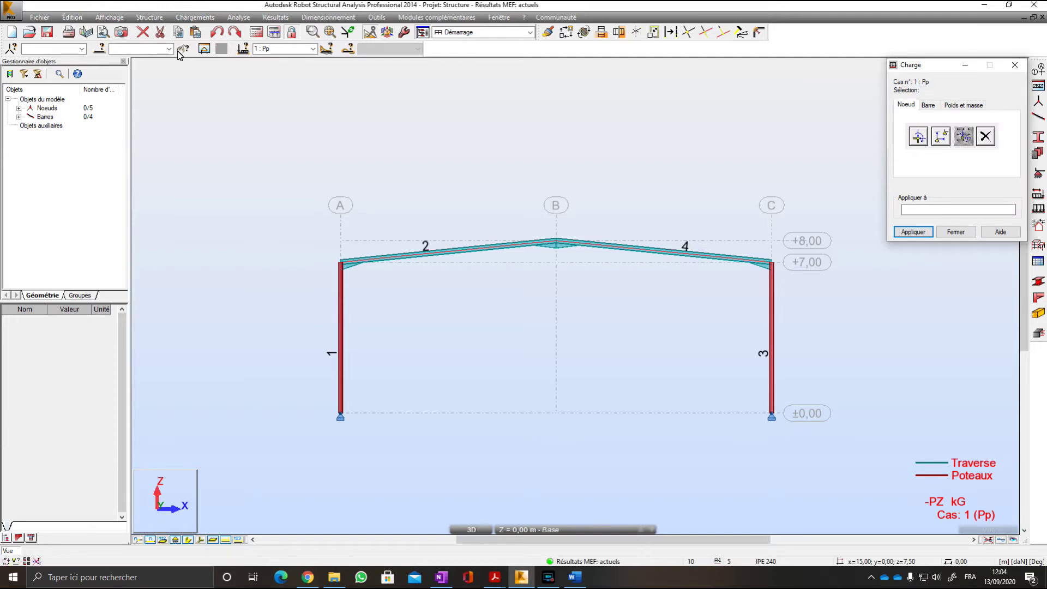
click(312, 48)
click(294, 66)
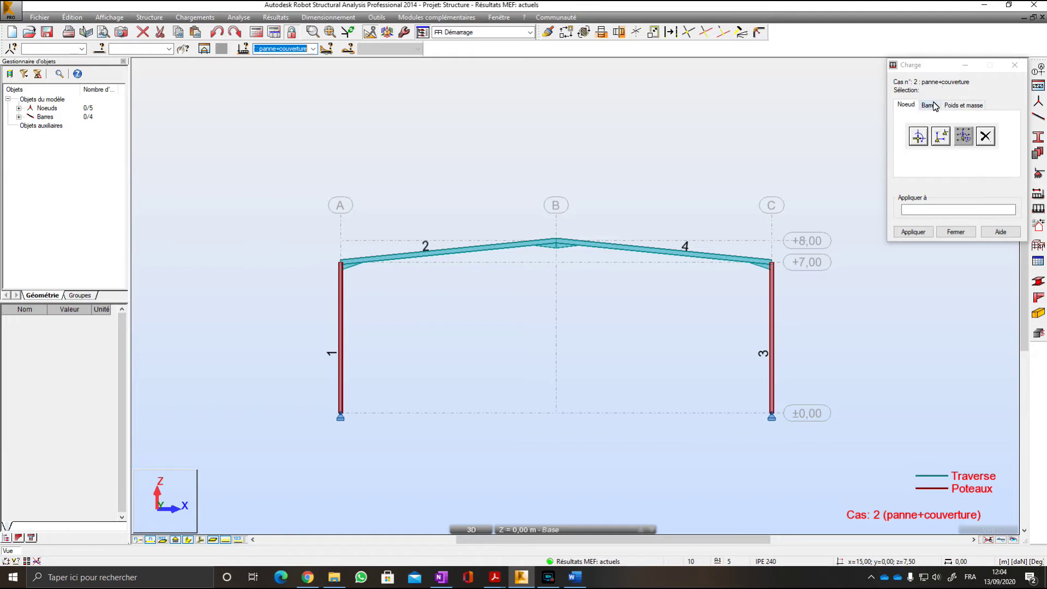
Define a uniform bar load of -75 daN/m in the global Z direction, and display the bars' local axes in the view.
click(927, 105)
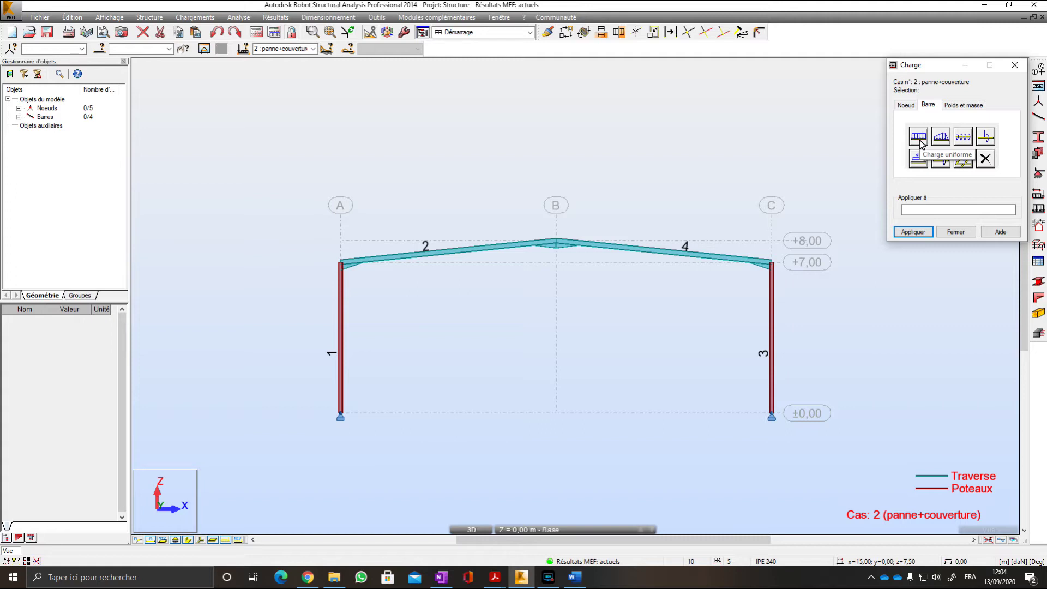
click(911, 109)
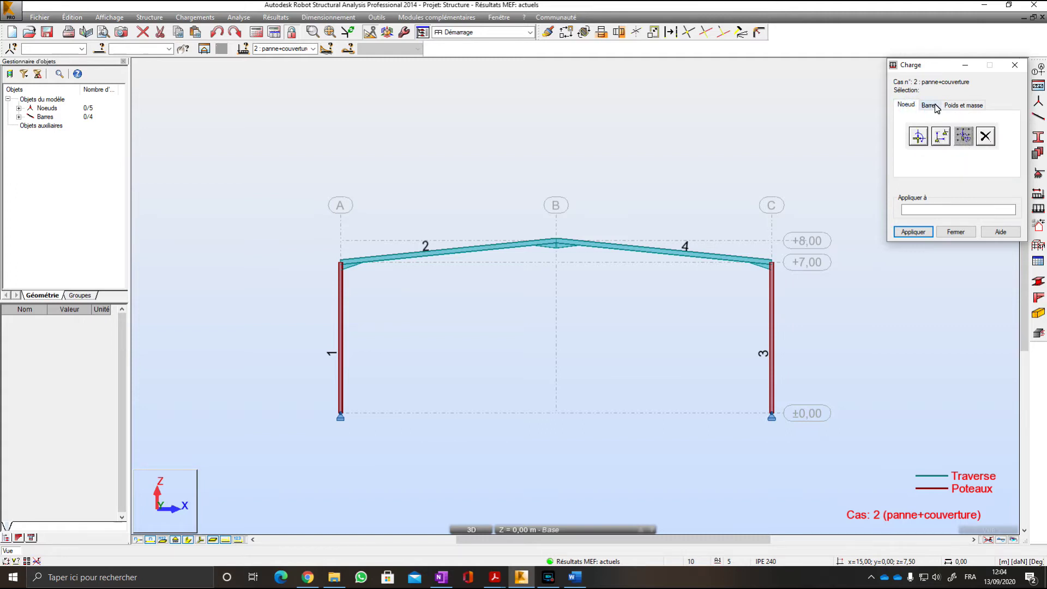
click(935, 105)
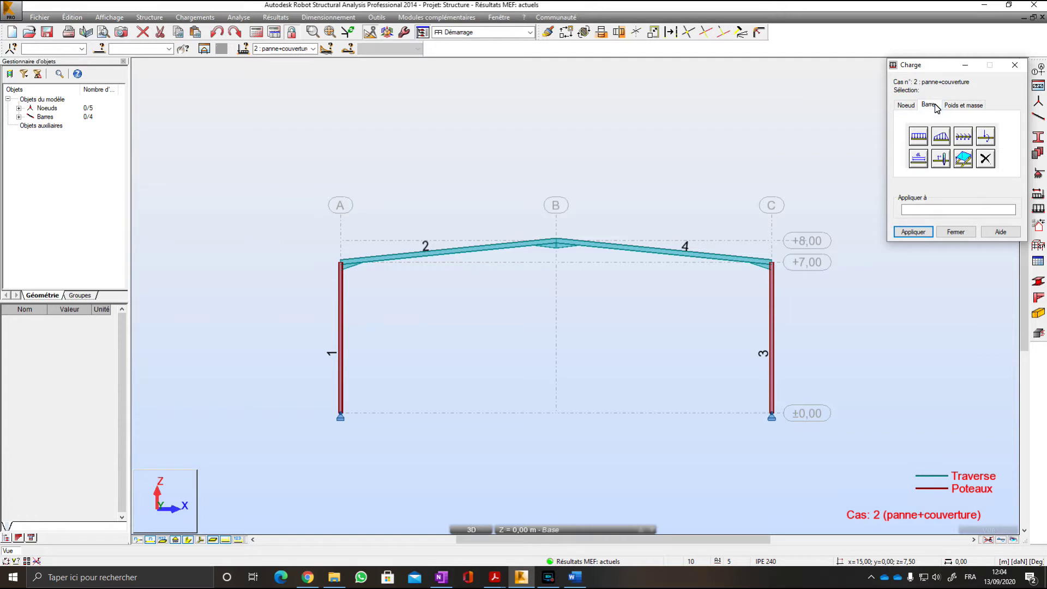
click(922, 140)
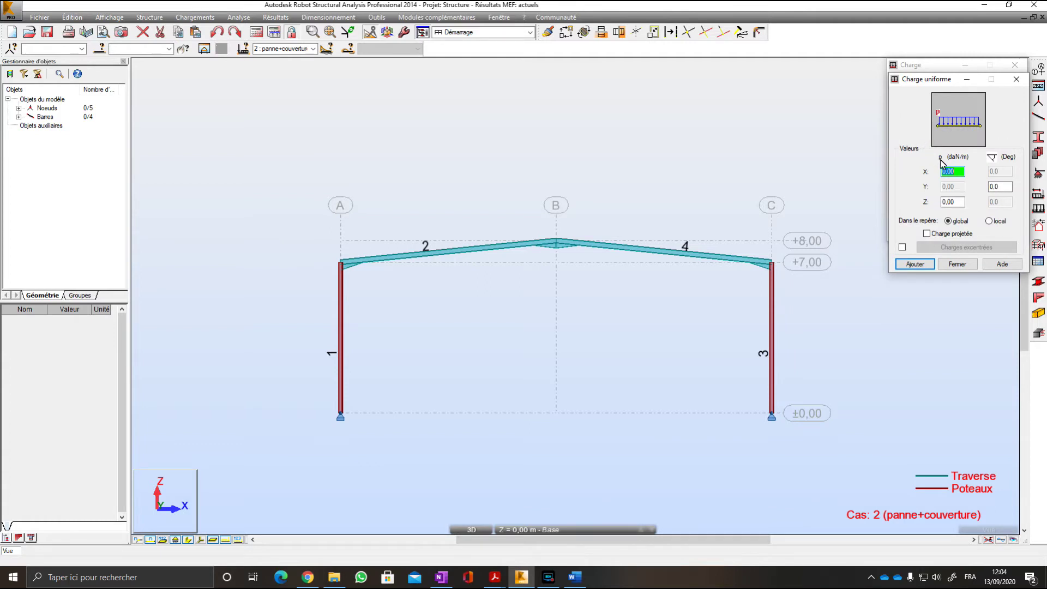
click(955, 203)
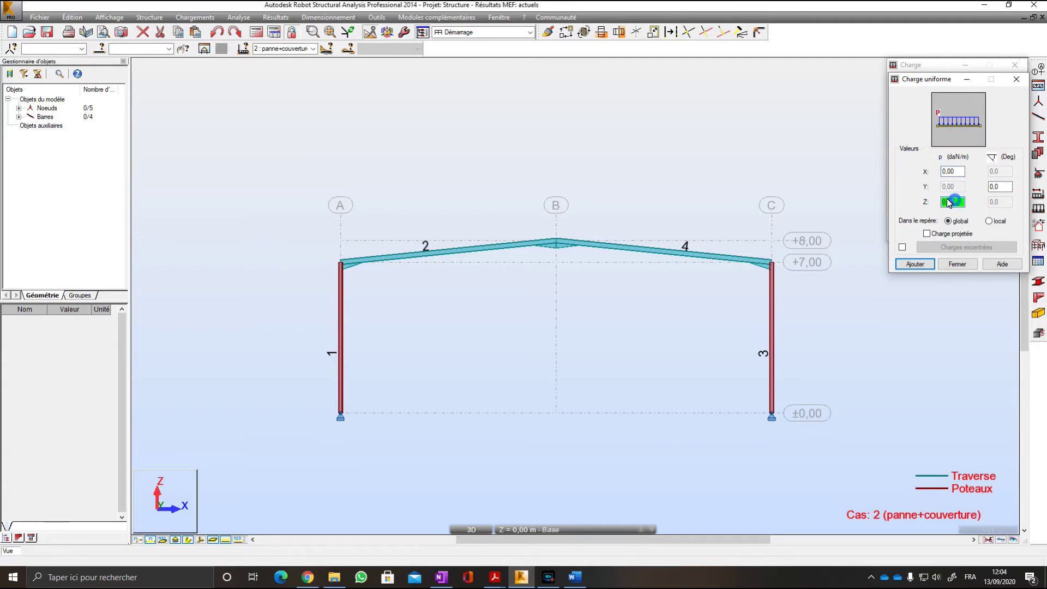
key(BackSpace)
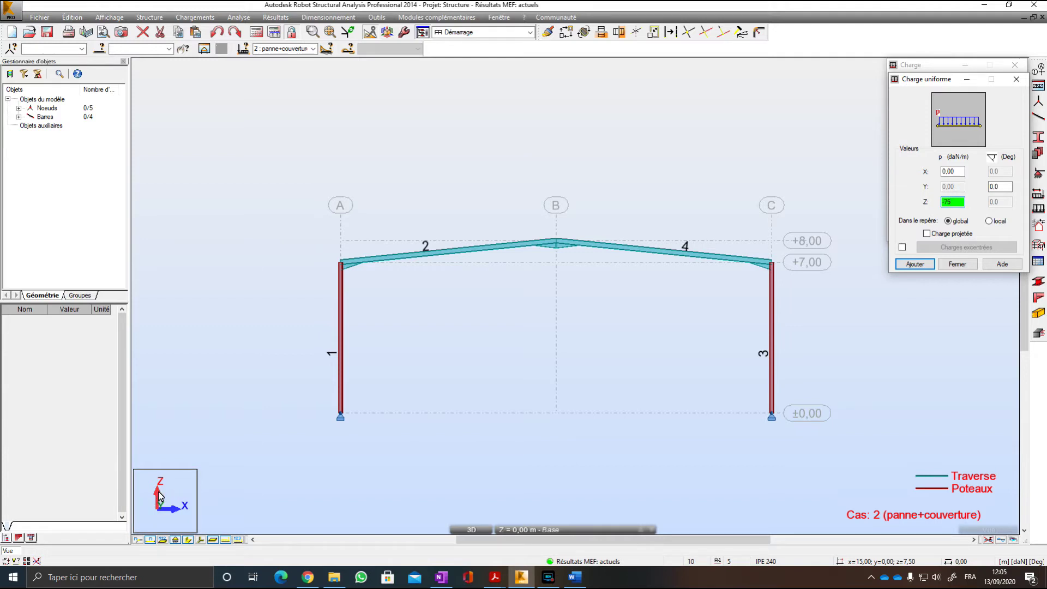
click(200, 540)
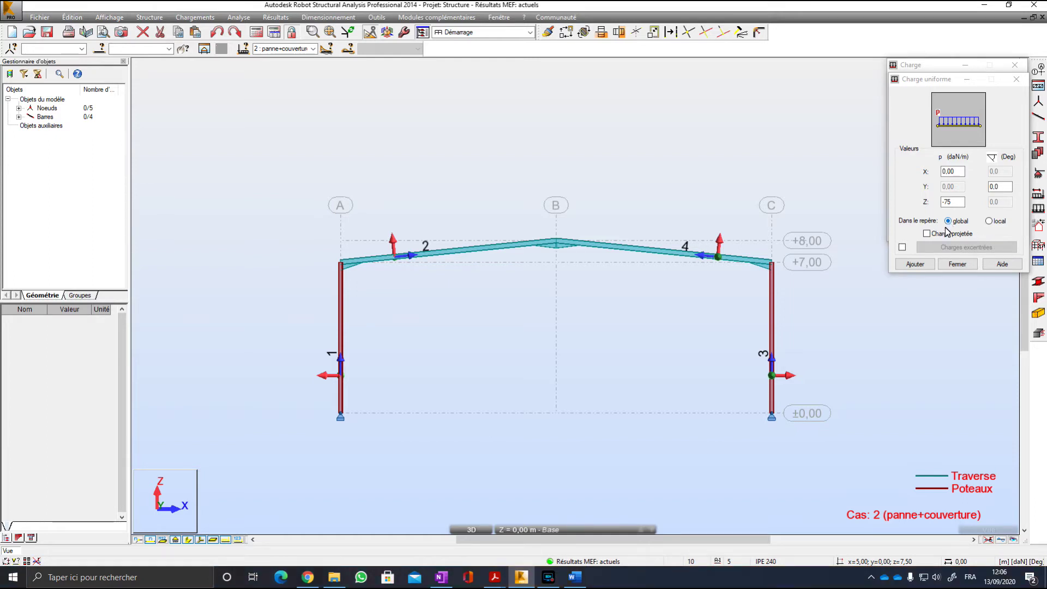
click(920, 266)
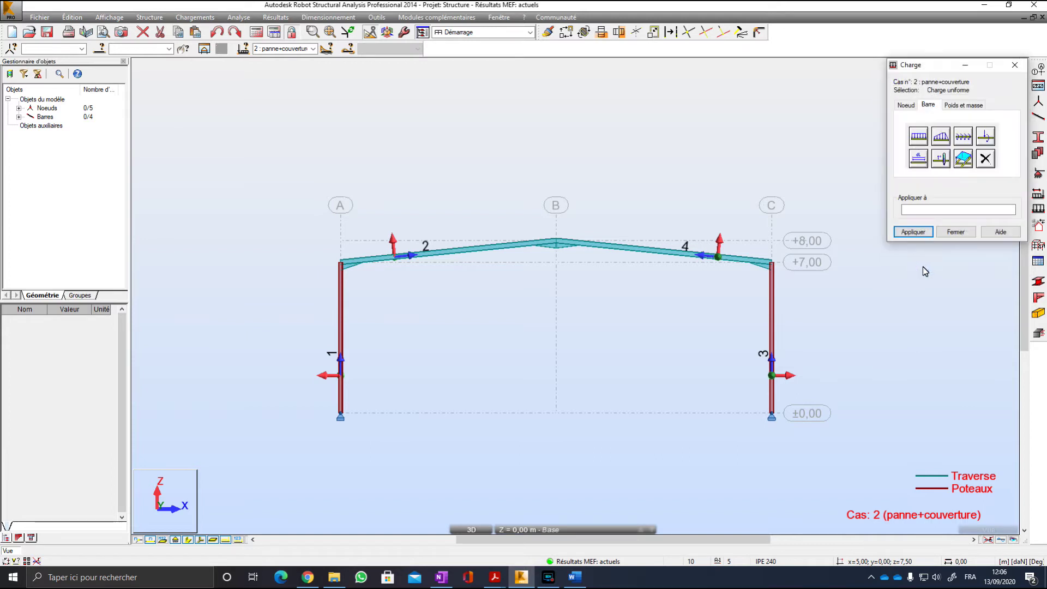
Apply the defined uniform load to rafters 2 and 4, and finish the load definition.
click(670, 252)
click(557, 310)
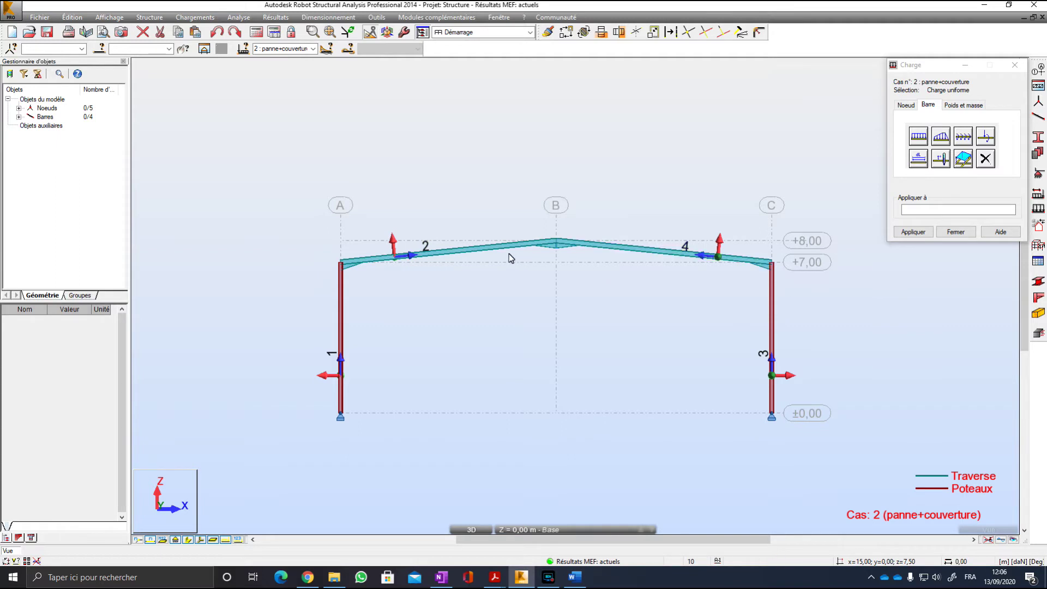
click(914, 210)
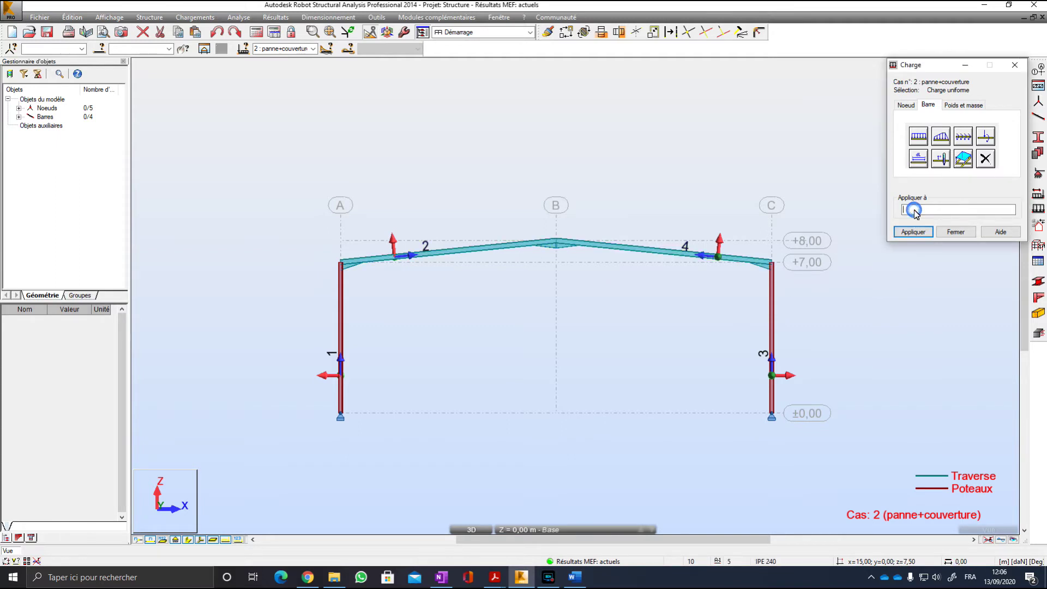
text(2 4)
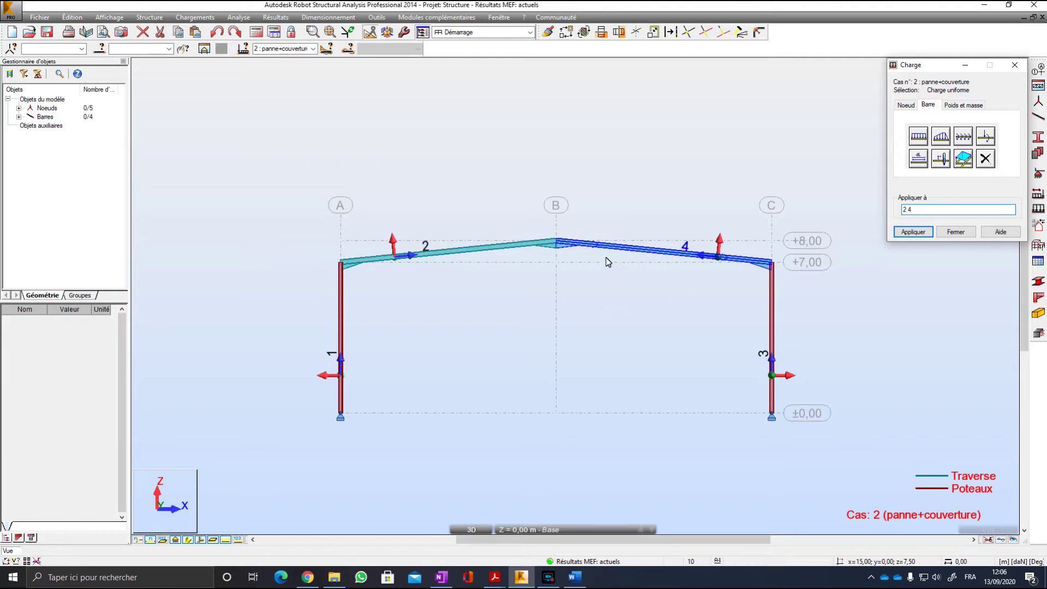
click(920, 233)
click(914, 232)
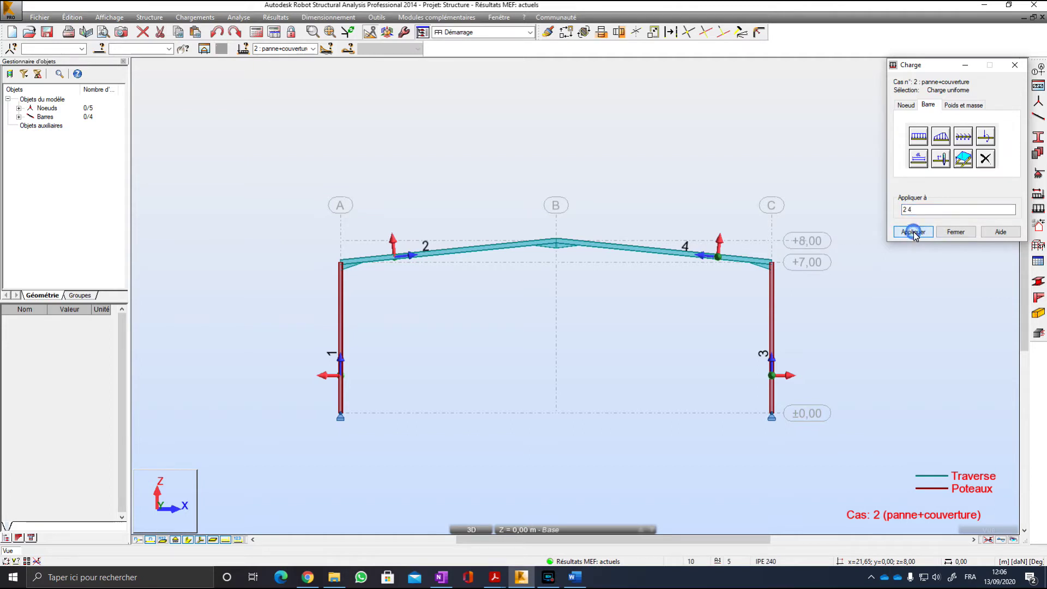
click(956, 233)
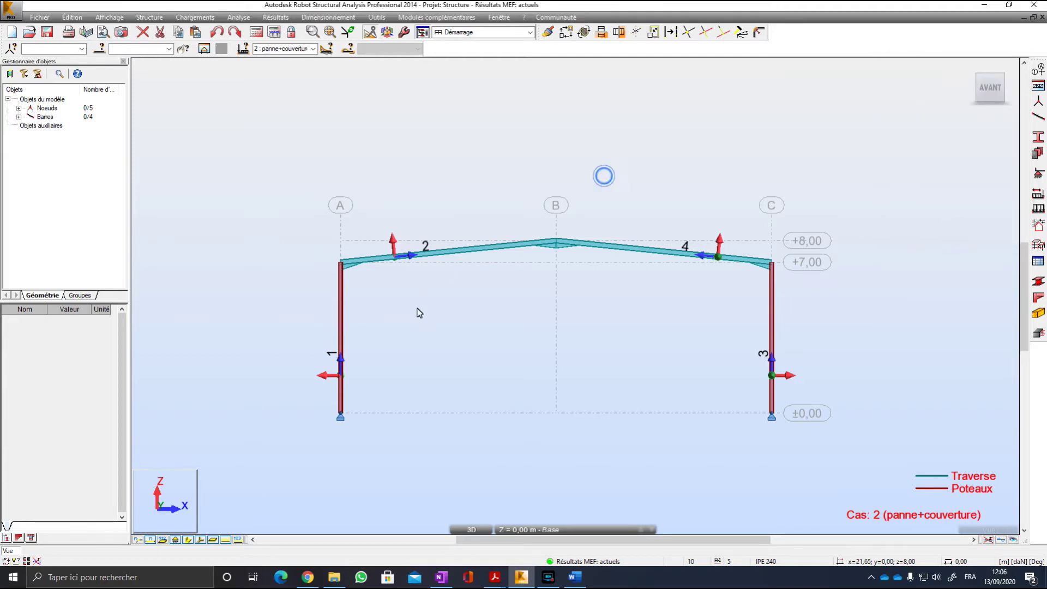
Display the load symbols with their values on the frame, and switch to the "Chargements" layout.
click(225, 540)
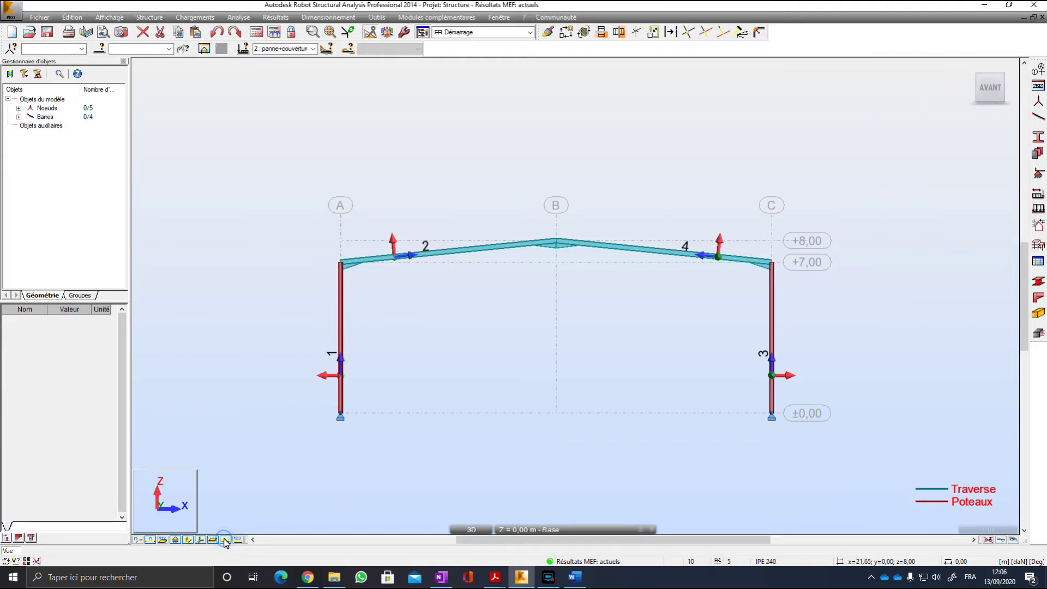
click(225, 540)
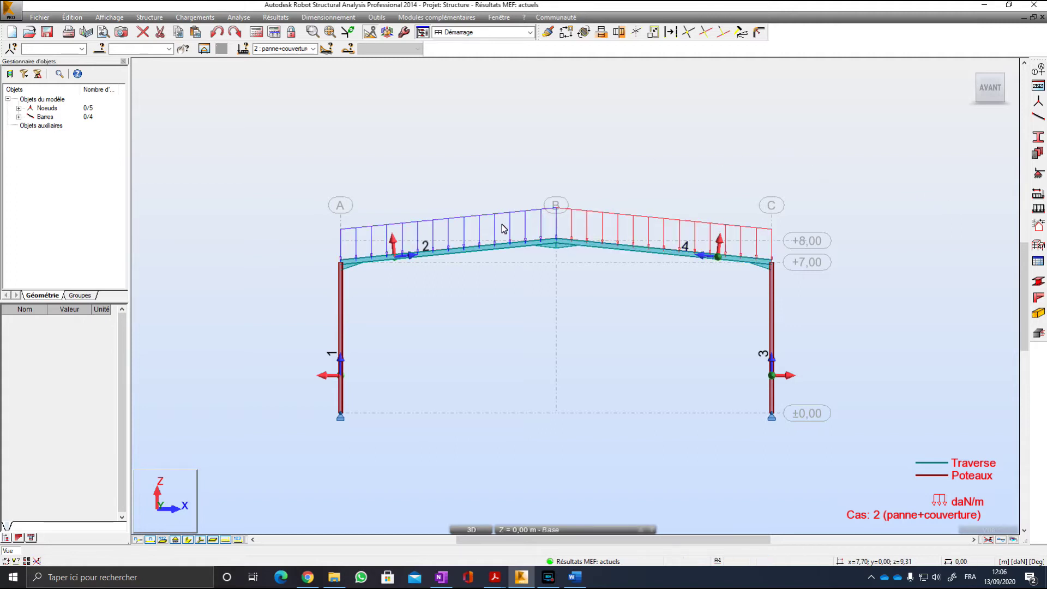
click(225, 540)
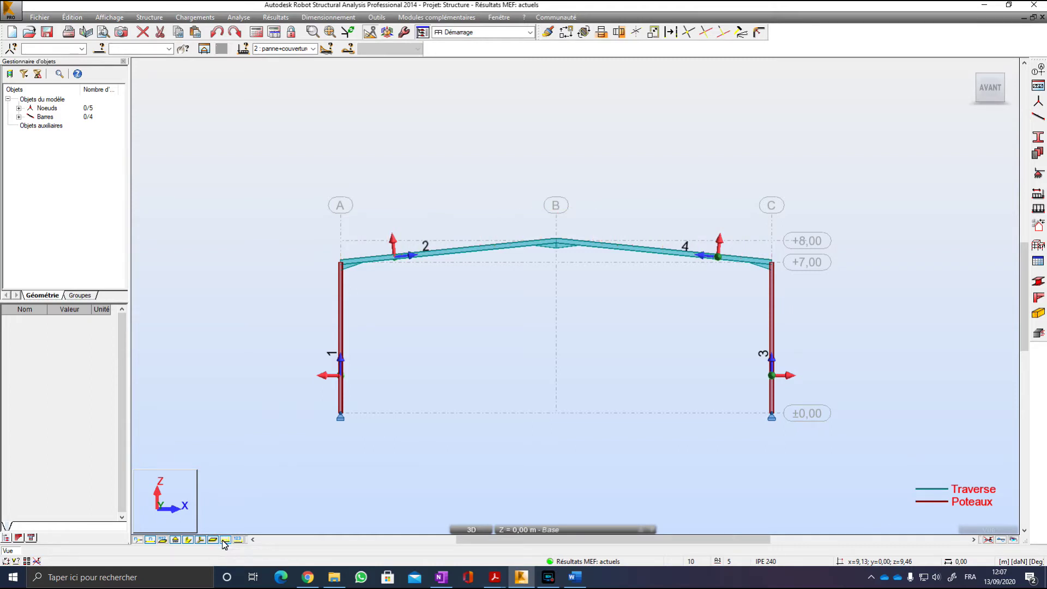
click(225, 541)
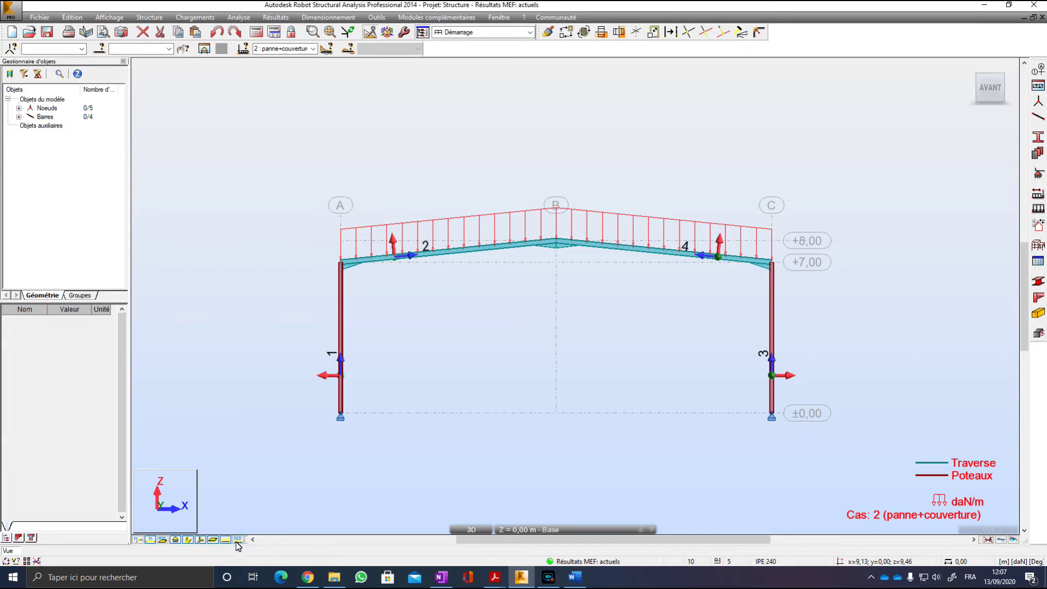
click(237, 541)
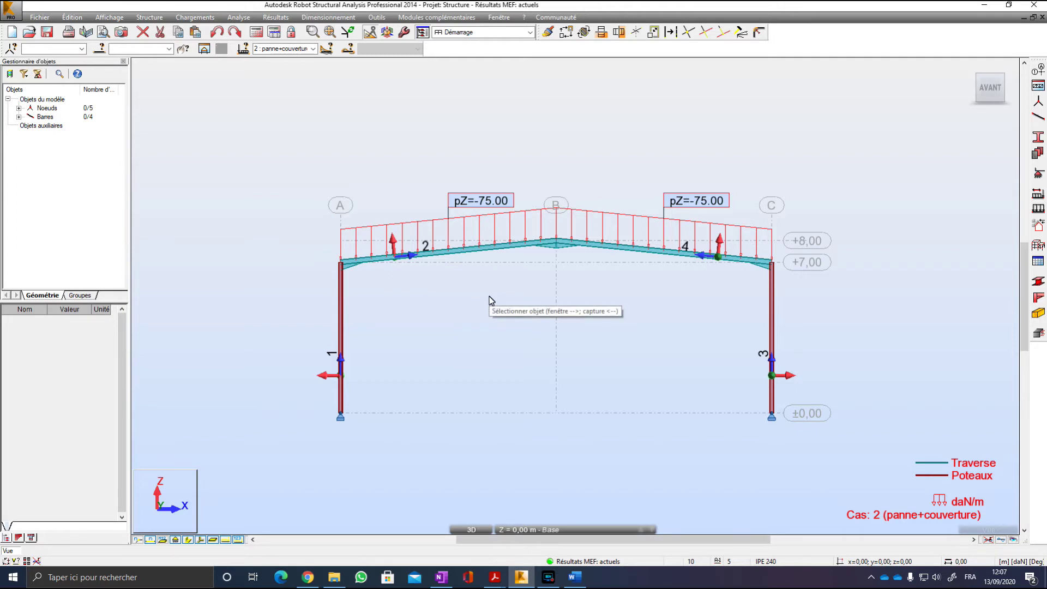
click(531, 33)
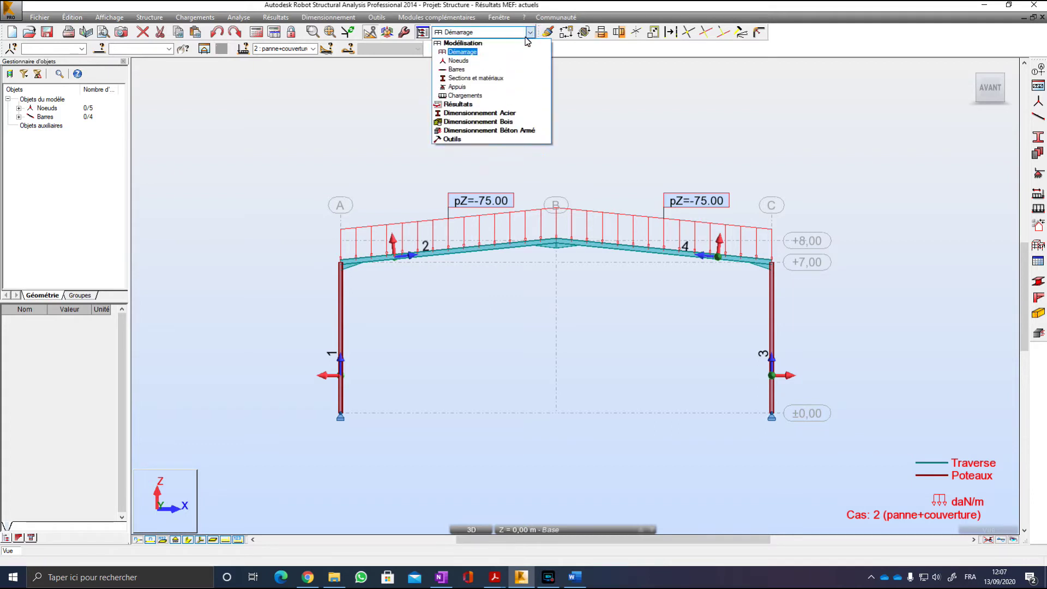
click(464, 95)
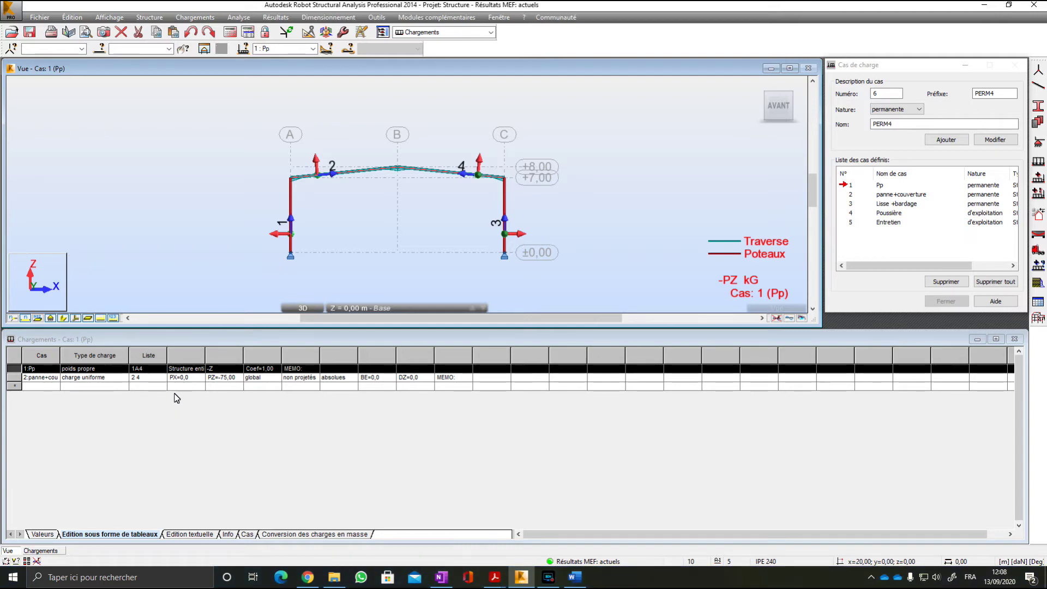
Set the PZ value of the "panne+couverture" uniform load to -80 daN/m in the load table.
click(234, 378)
drag(239, 382, 224, 382)
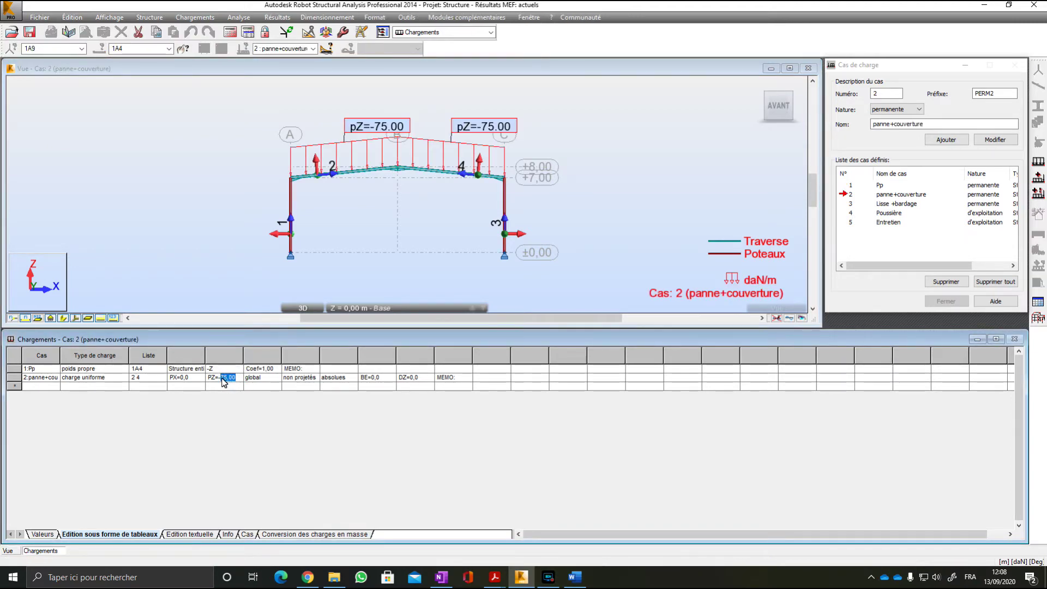
text(80)
key(Tab)
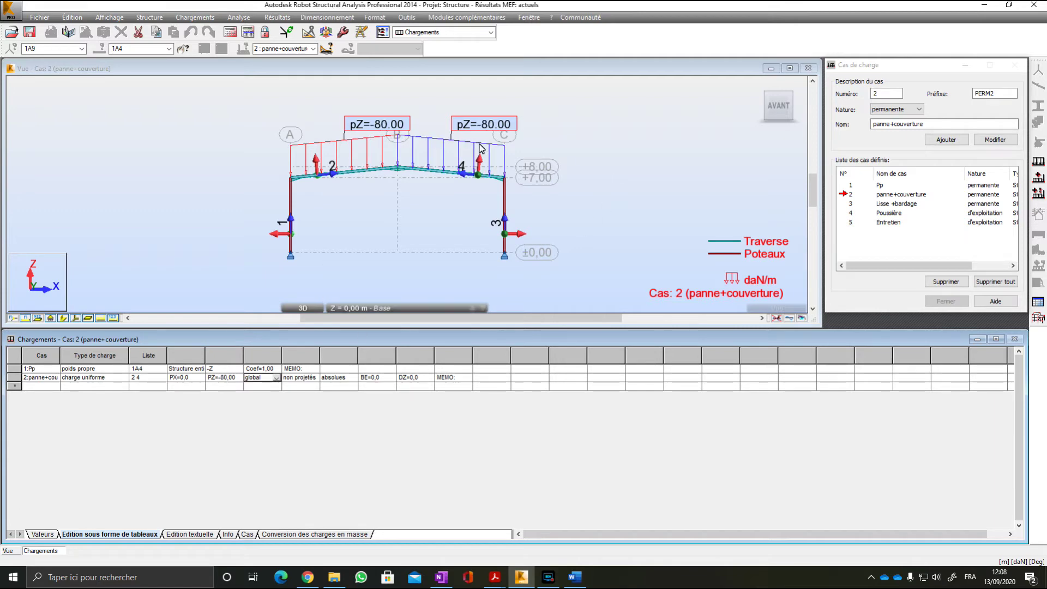
Examine the coordinate system options and the load cases available for the "panne+couverture" uniform load.
click(277, 378)
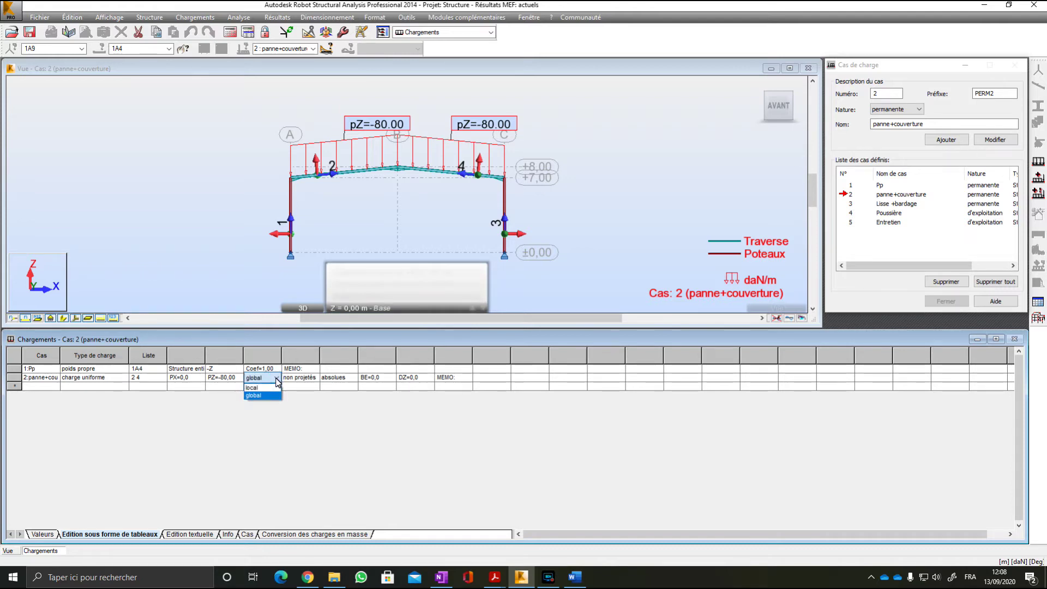
click(277, 382)
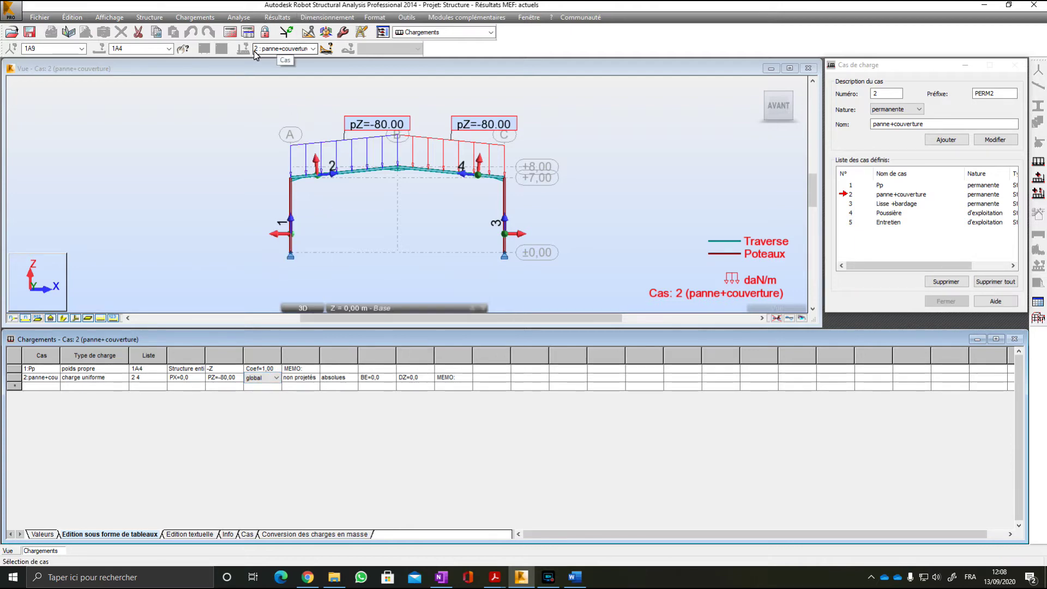
click(313, 48)
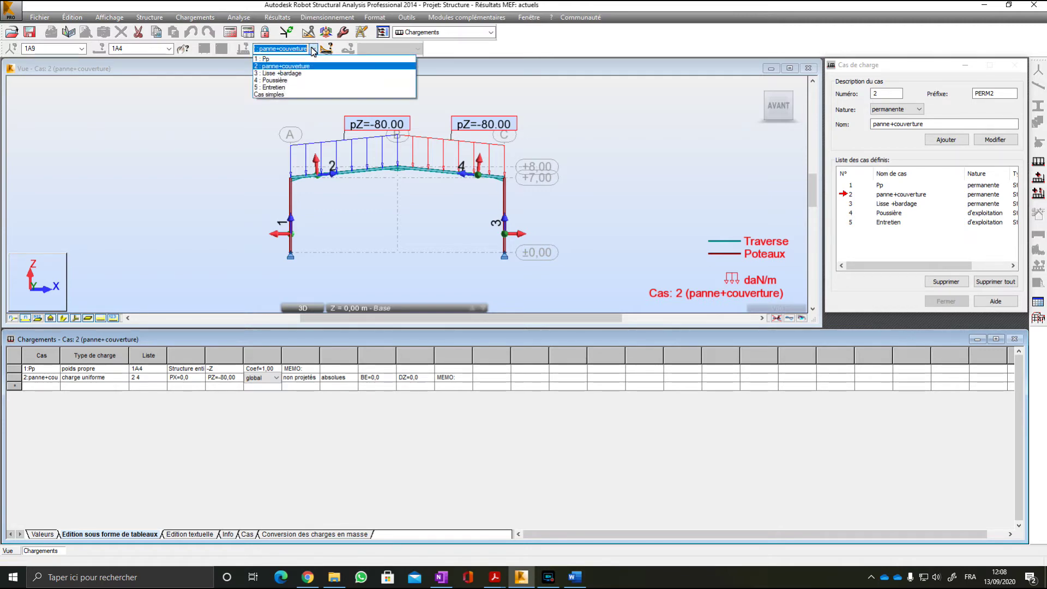
click(313, 49)
click(313, 49)
click(311, 48)
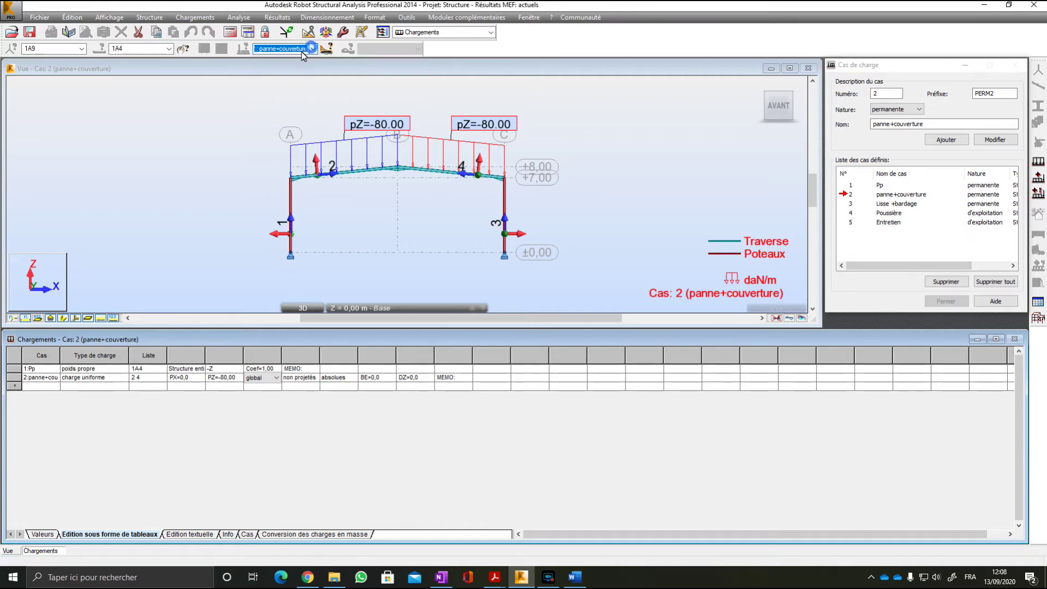
click(50, 381)
click(56, 378)
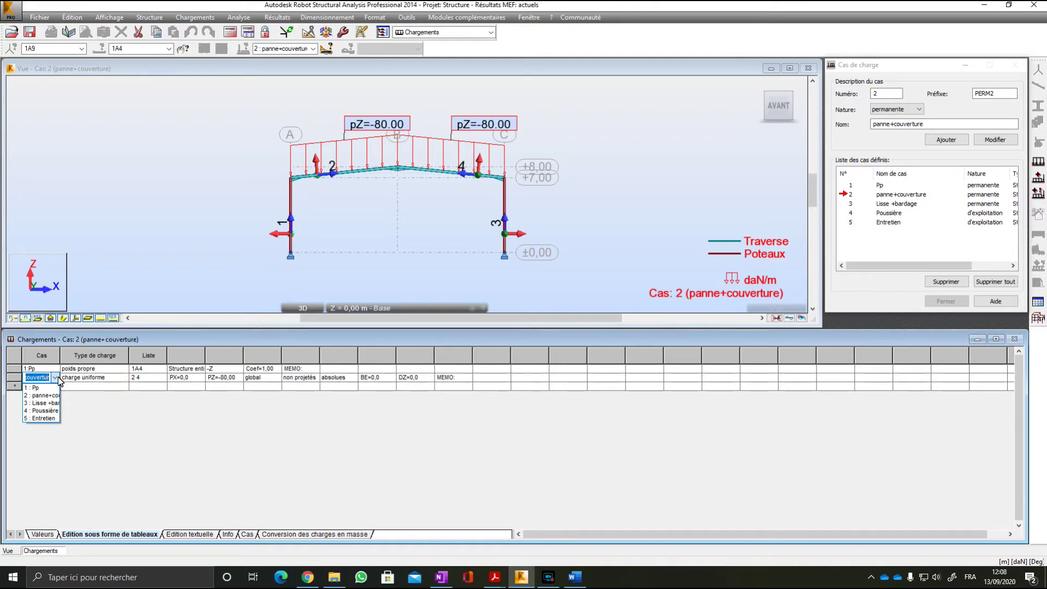
click(56, 378)
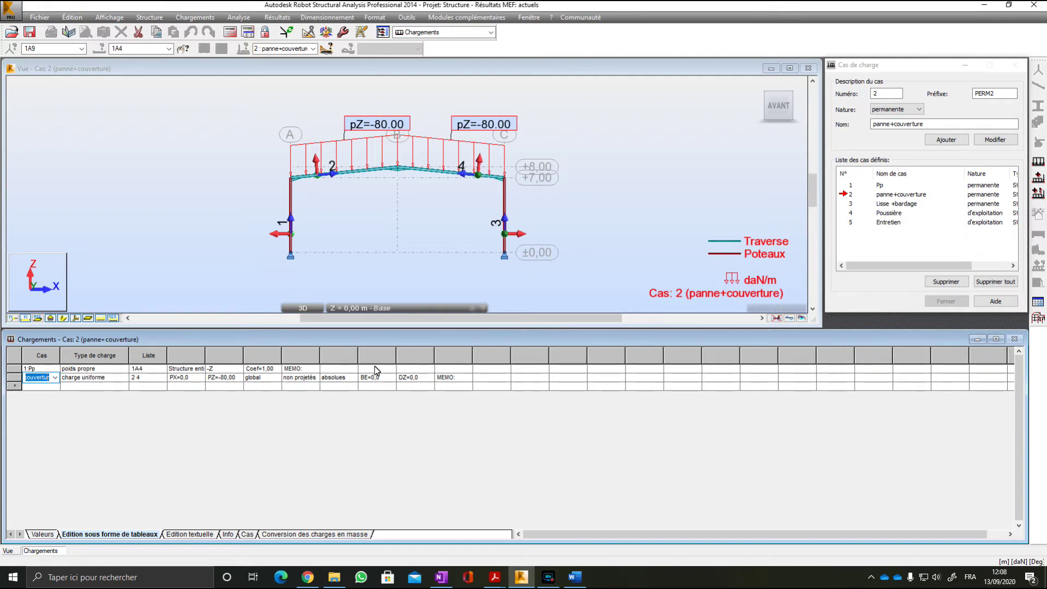
Set the PZ value of the "panne+couverture" uniform load to -75 daN/m in the load table, and select its row.
click(238, 377)
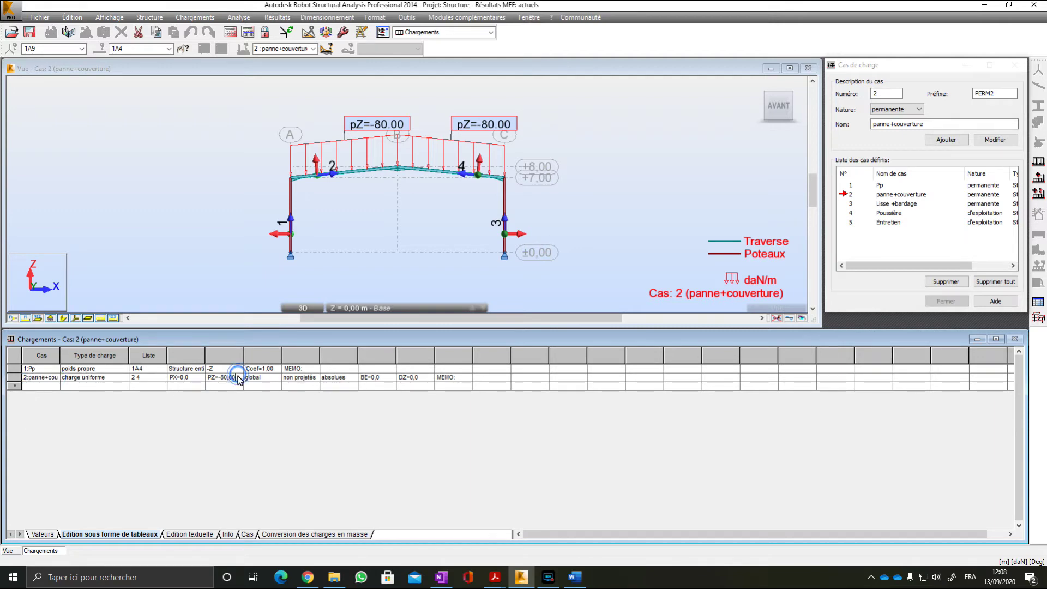
drag(239, 378, 220, 376)
key(BackSpace)
text(75)
click(12, 382)
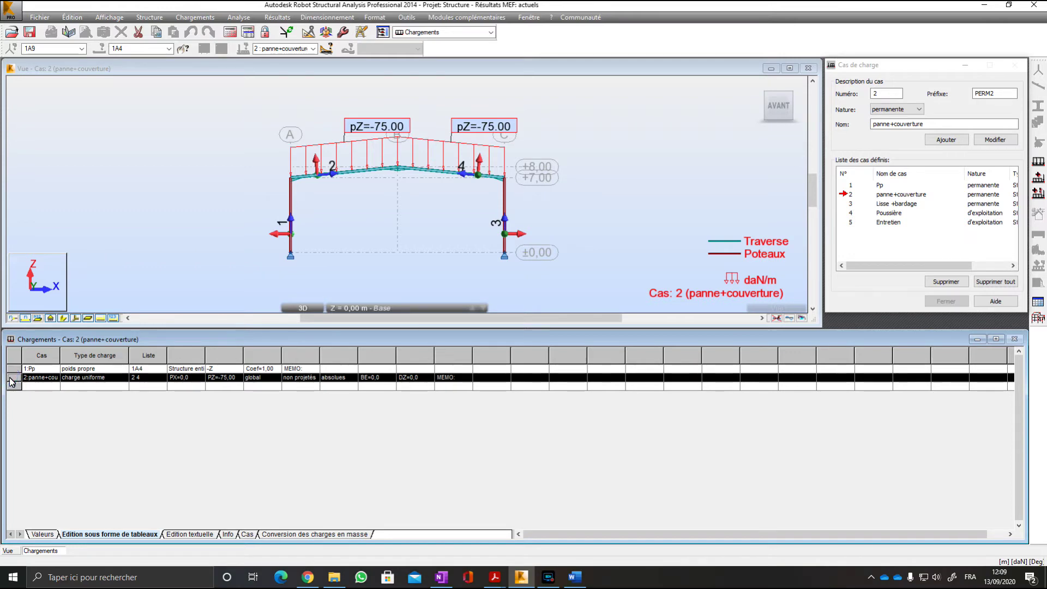
right_click(12, 382)
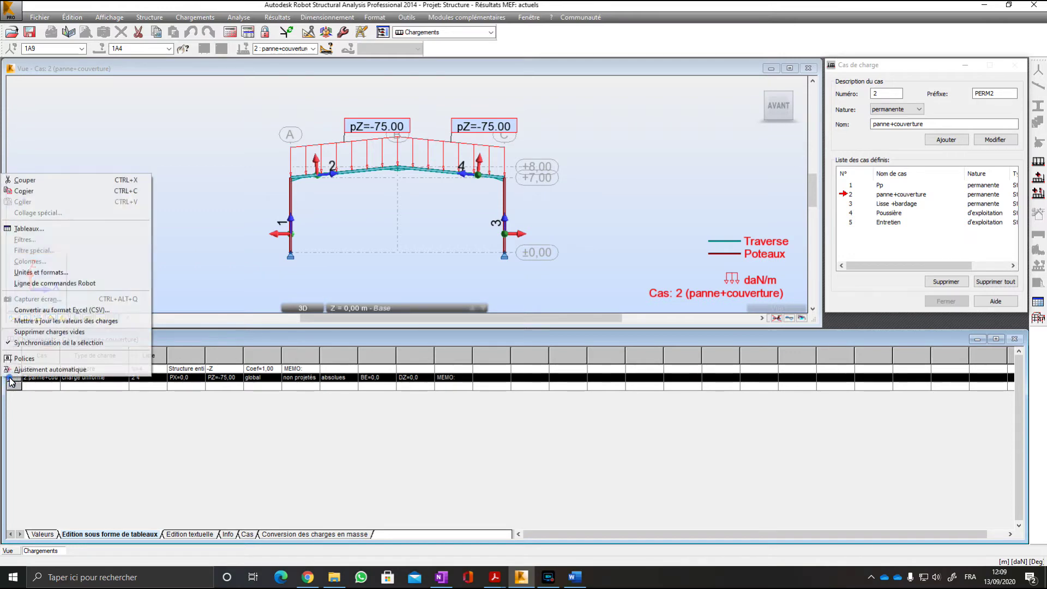
click(40, 420)
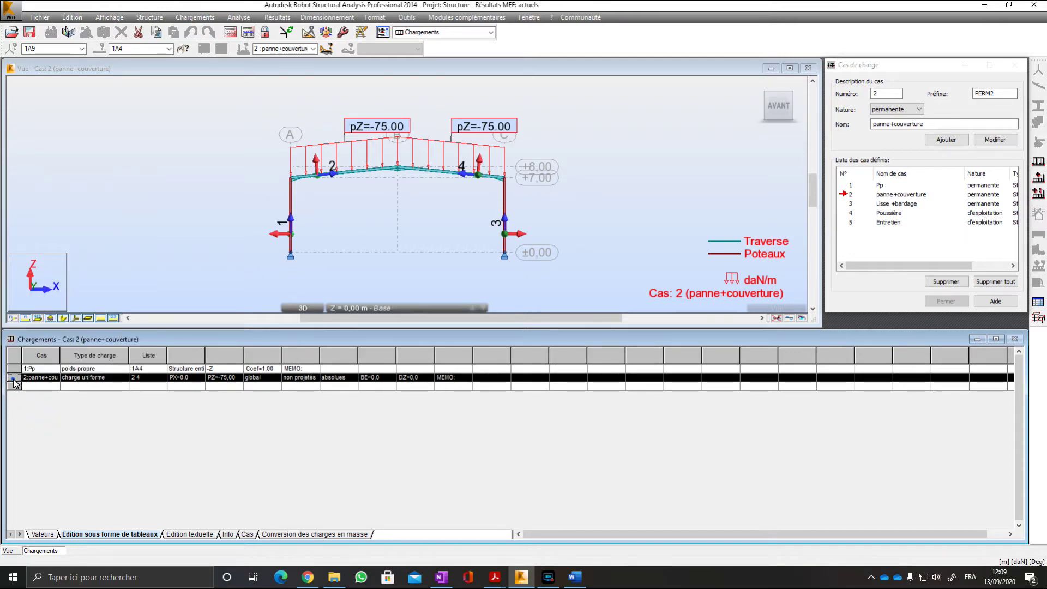
right_click(12, 382)
click(64, 424)
Keep the "Chargements" layout and make "Lisse +bardage" the active load case.
click(492, 32)
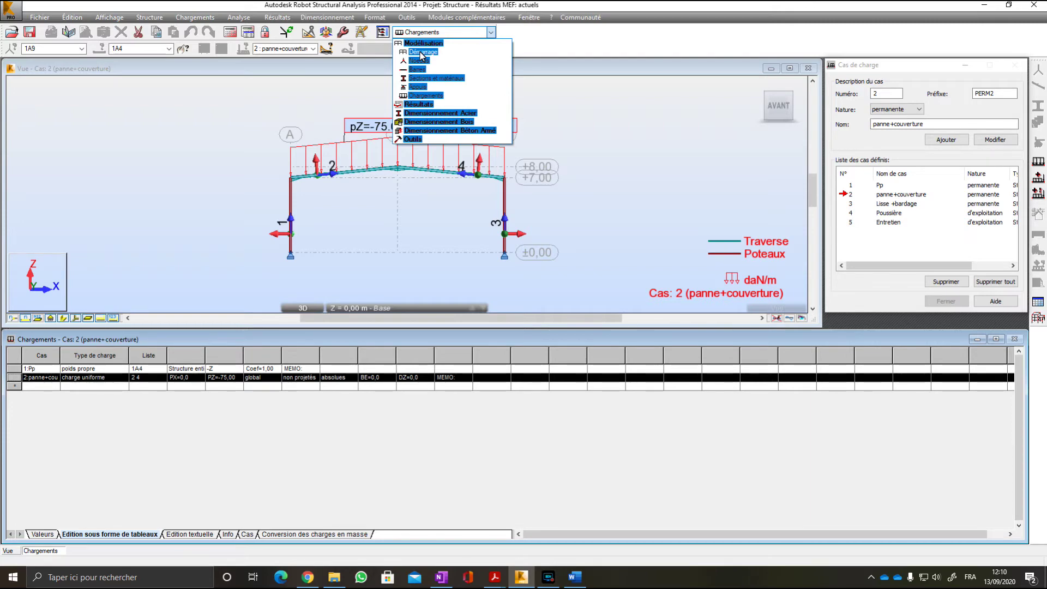
click(426, 95)
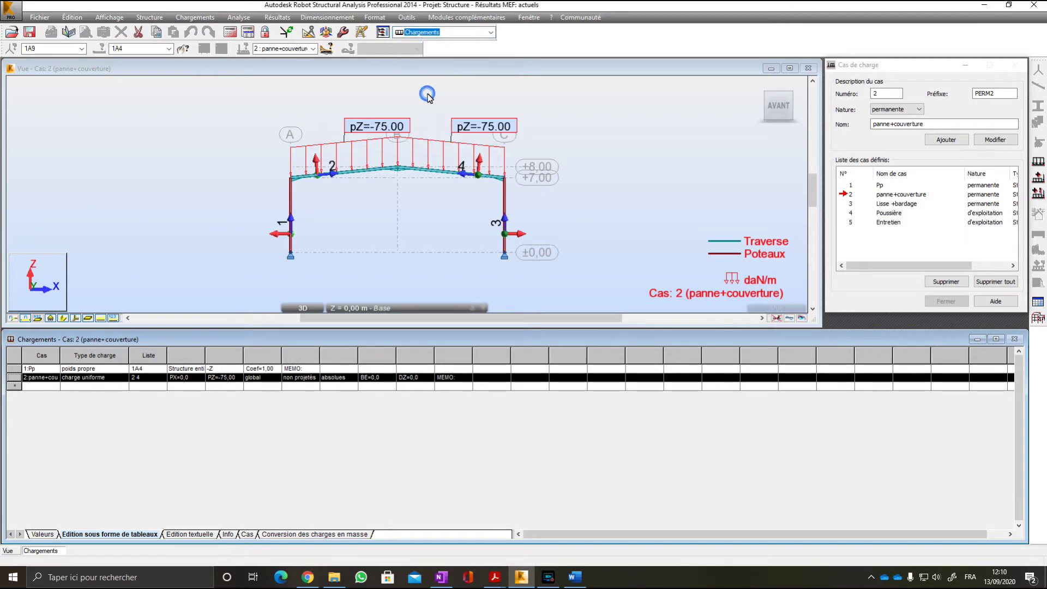
click(850, 205)
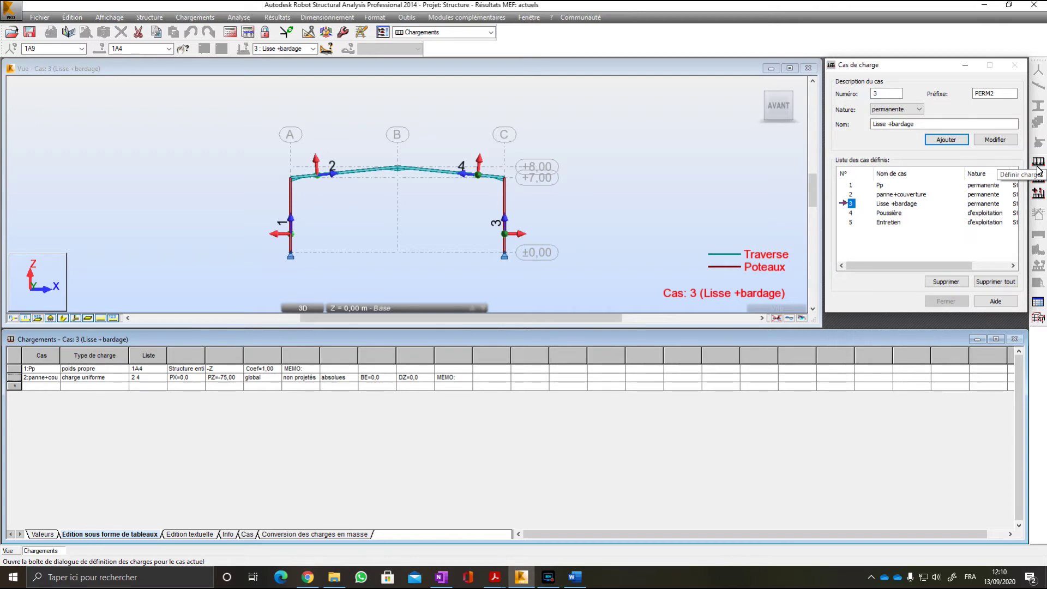
Display the frame in the Démarrage layout and return to the Chargements layout.
click(492, 33)
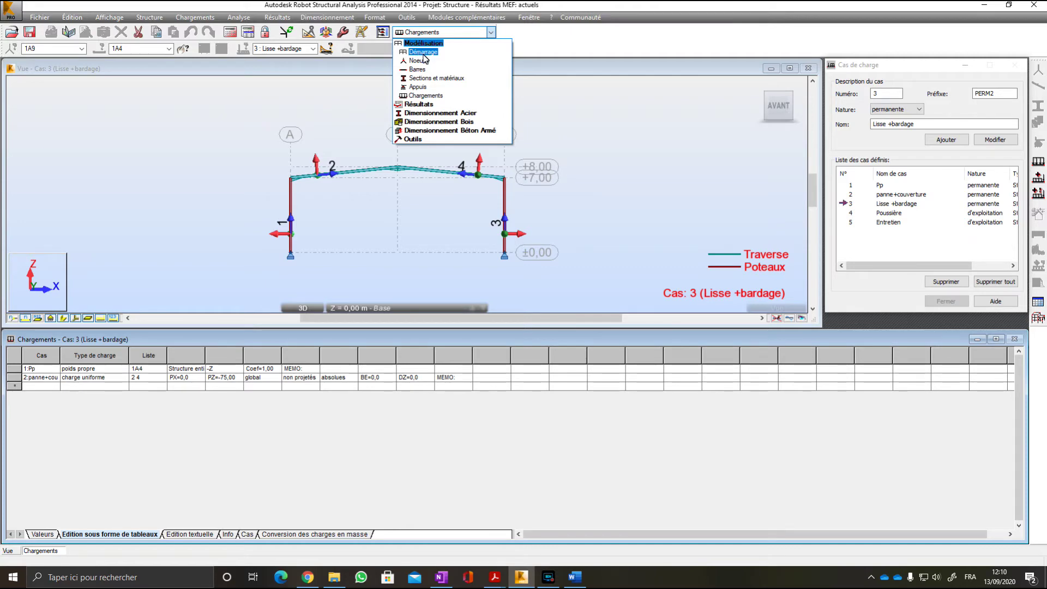
click(415, 96)
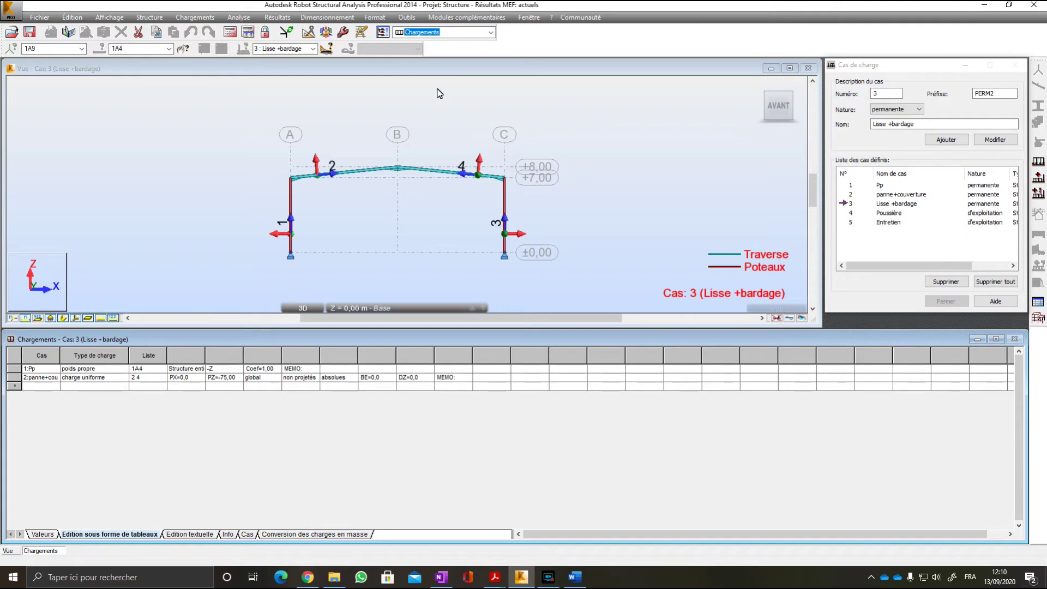
click(491, 34)
click(462, 55)
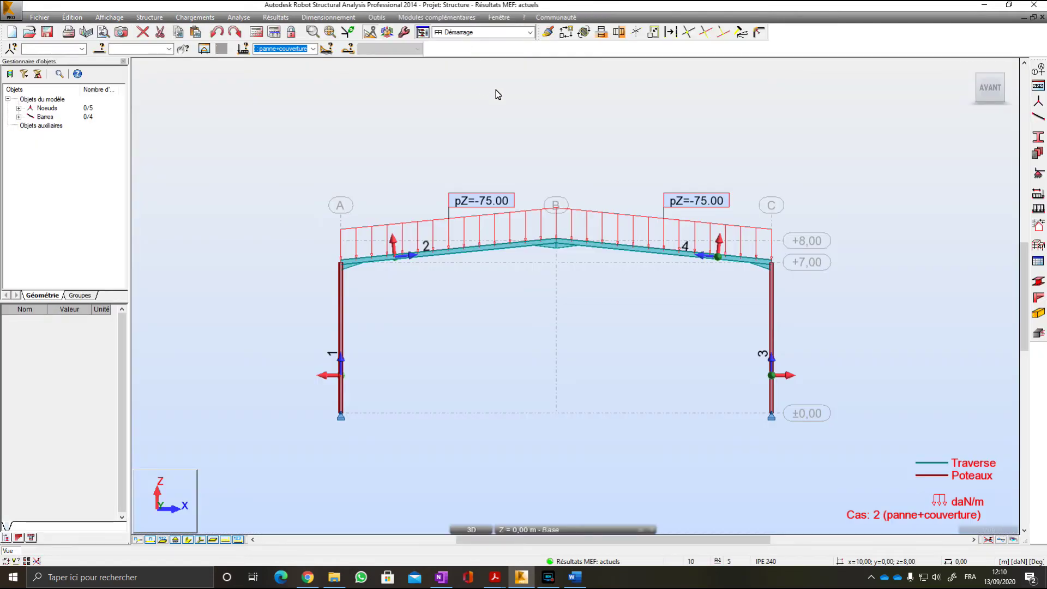
click(530, 33)
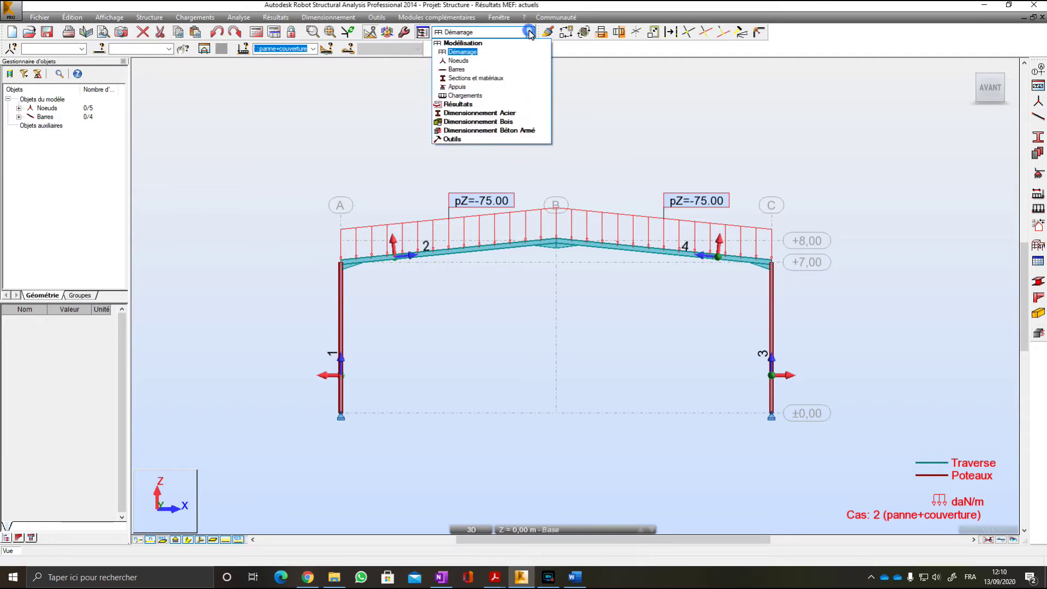
click(464, 96)
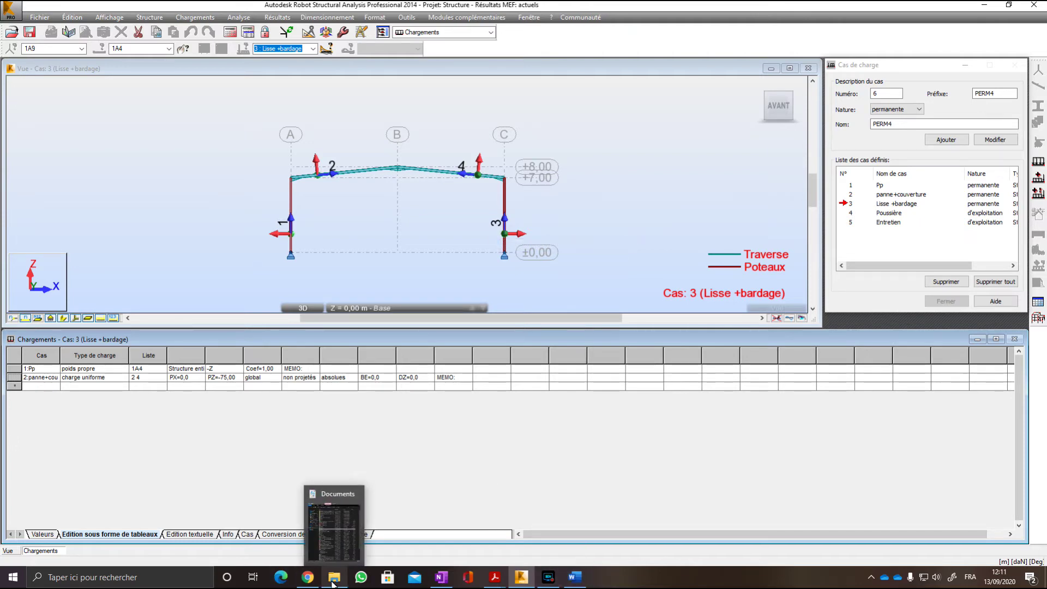
Find and open the Windows Calculatrice application.
mouse_move(308, 578)
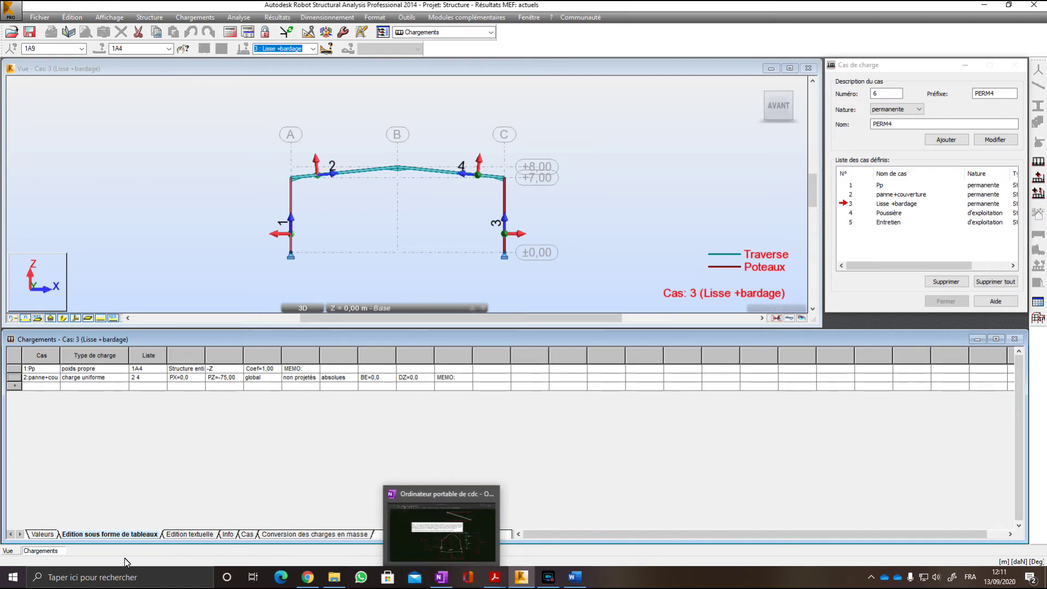
click(117, 582)
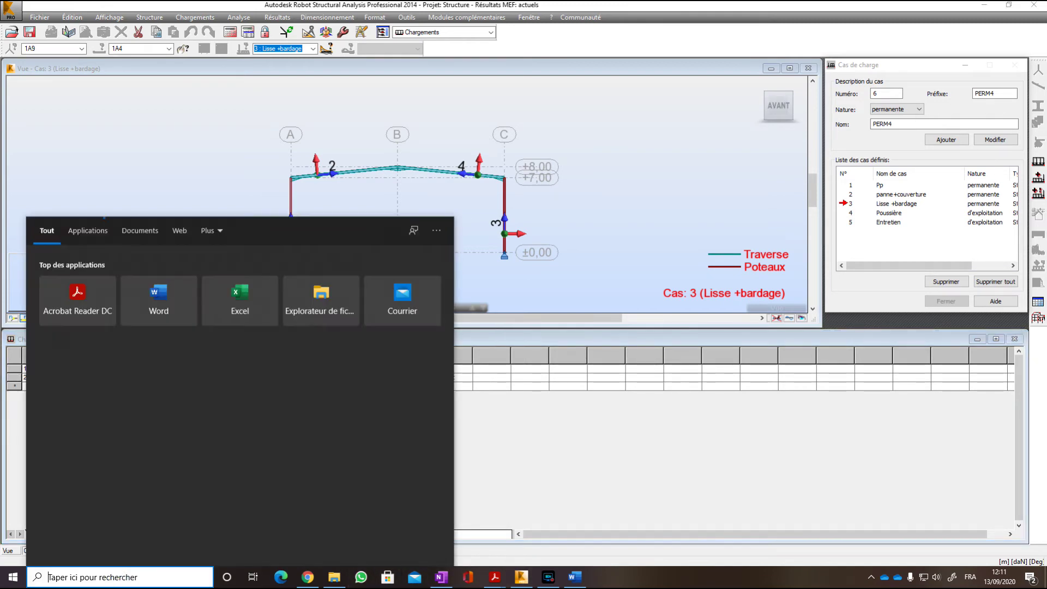
text(ca)
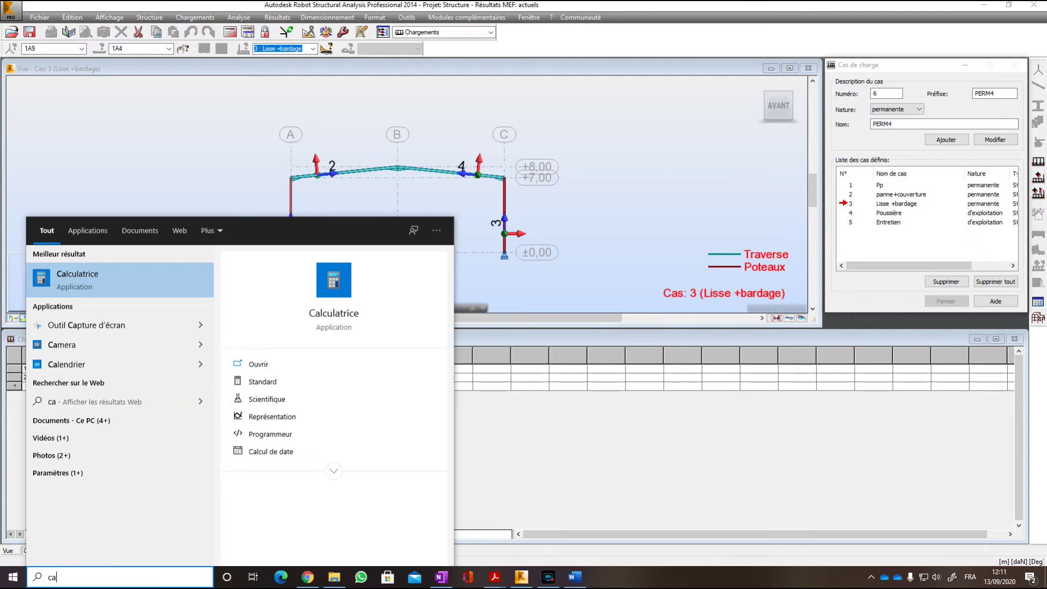
click(97, 279)
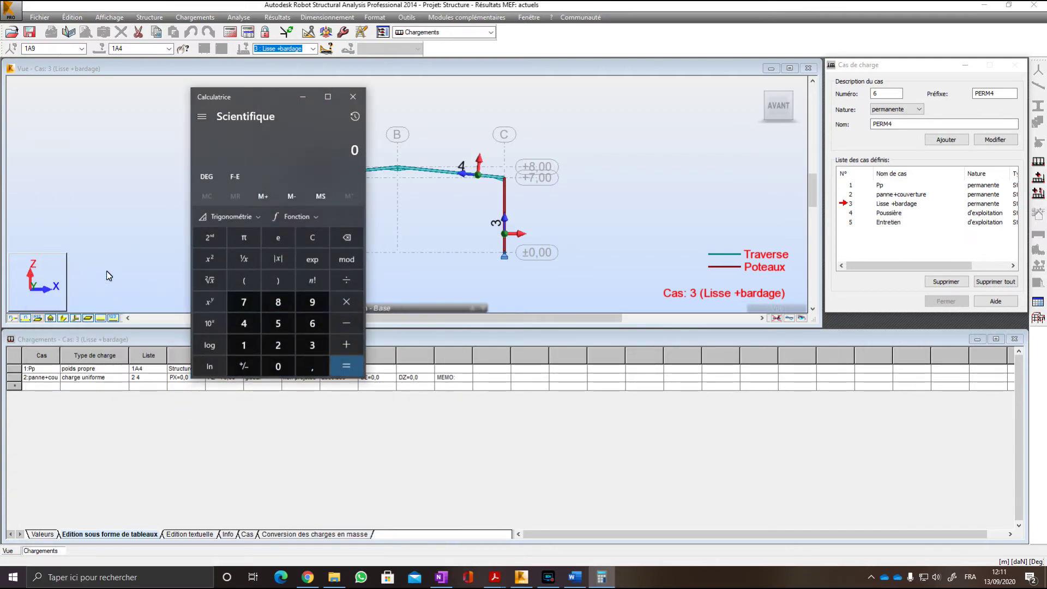
Calculate the linear load by multiplying 10,4 by 6, multiplying that by 3 and dividing it by 7.
click(248, 347)
click(278, 365)
click(310, 368)
click(244, 323)
click(346, 301)
click(312, 324)
click(343, 364)
click(346, 301)
click(322, 350)
click(346, 364)
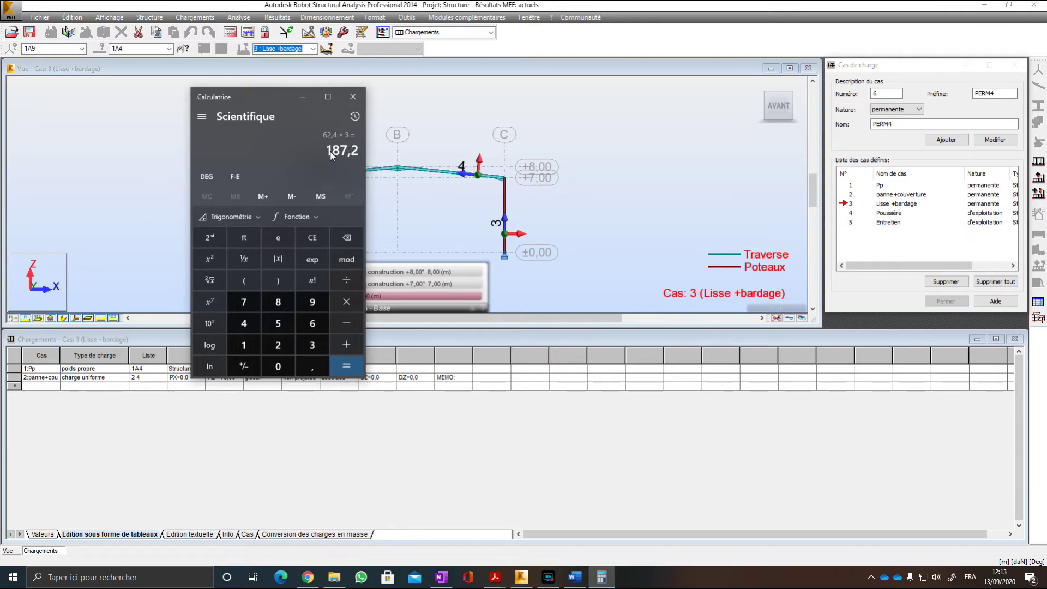
click(357, 285)
click(249, 303)
click(346, 367)
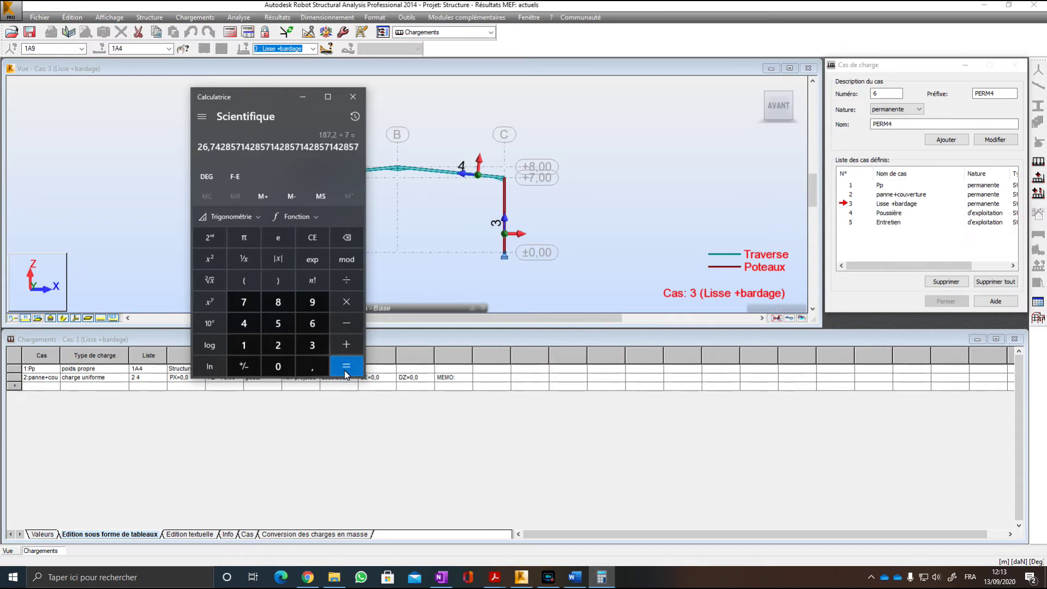
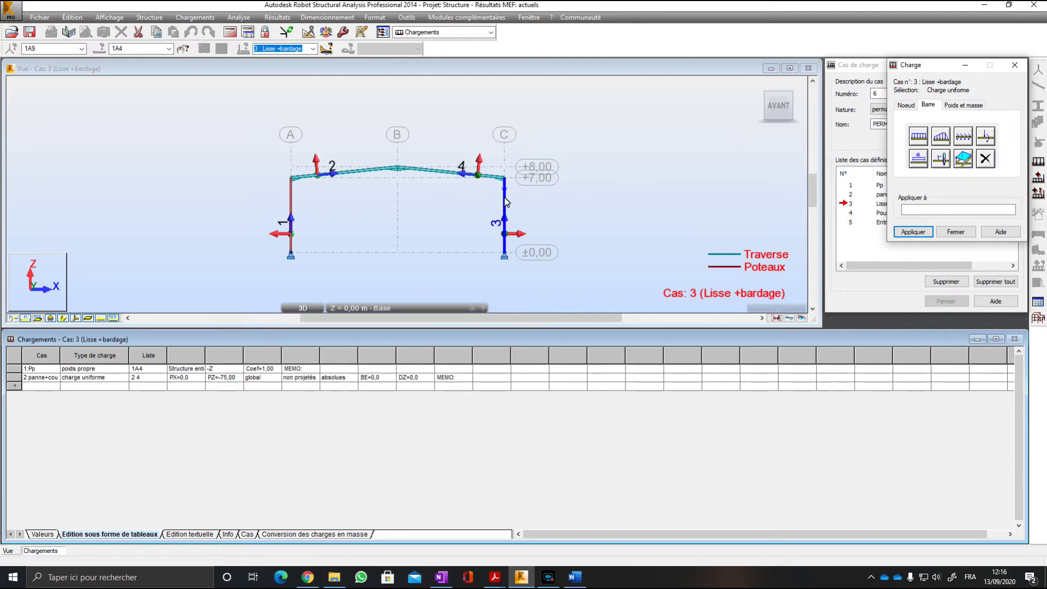
Apply the -70 daN/m uniform load of the "Lisse +bardage" case to column bars 1 and 3, and run the structure calculation.
click(506, 202)
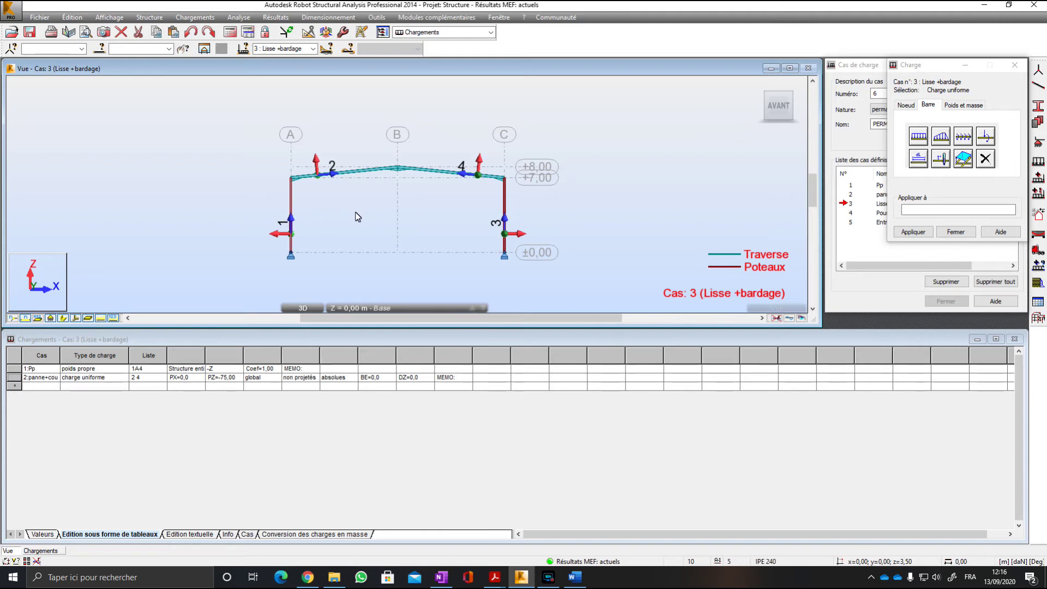
click(932, 212)
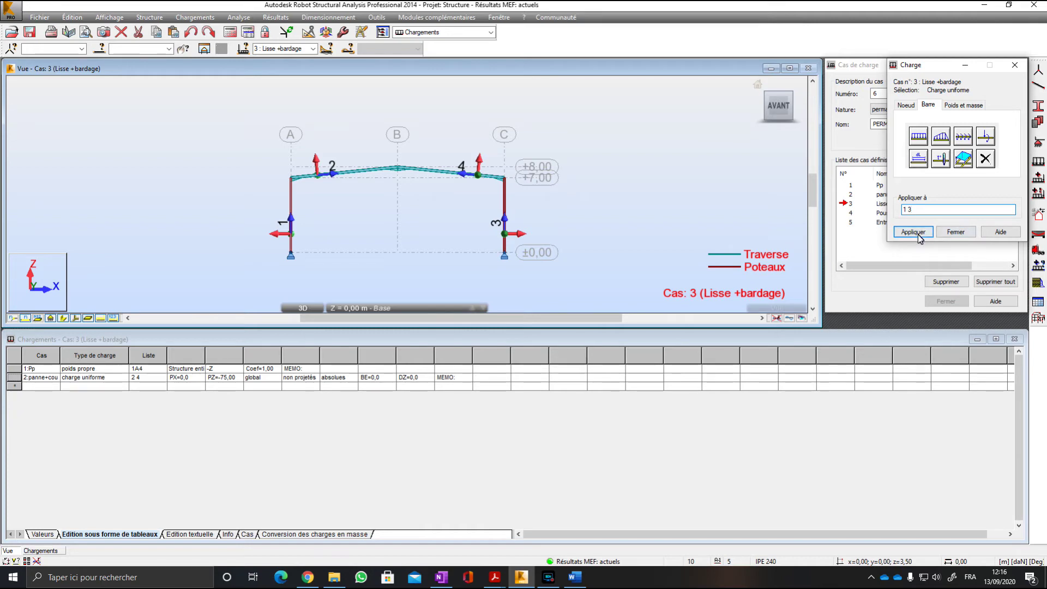
click(954, 232)
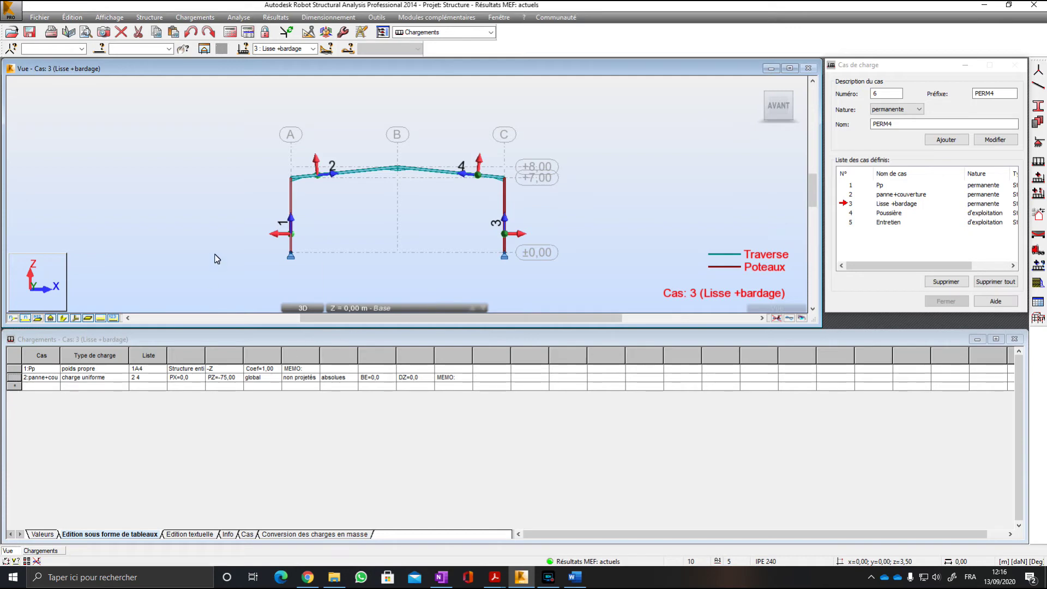
click(230, 33)
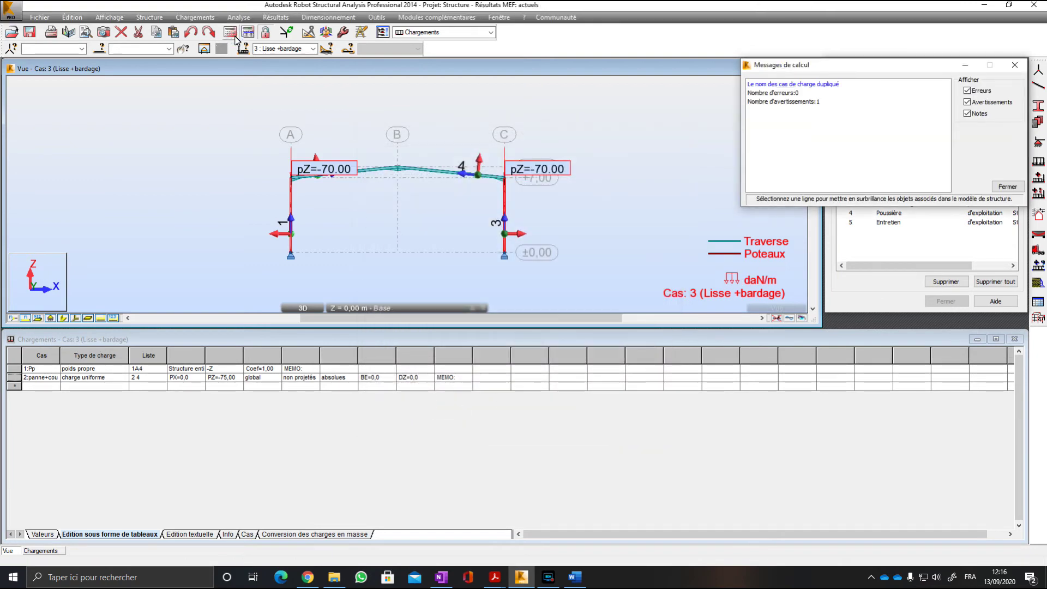
Refresh the load table by switching to the Démarrage layout and back to Chargements, and close the calculation messages.
click(490, 32)
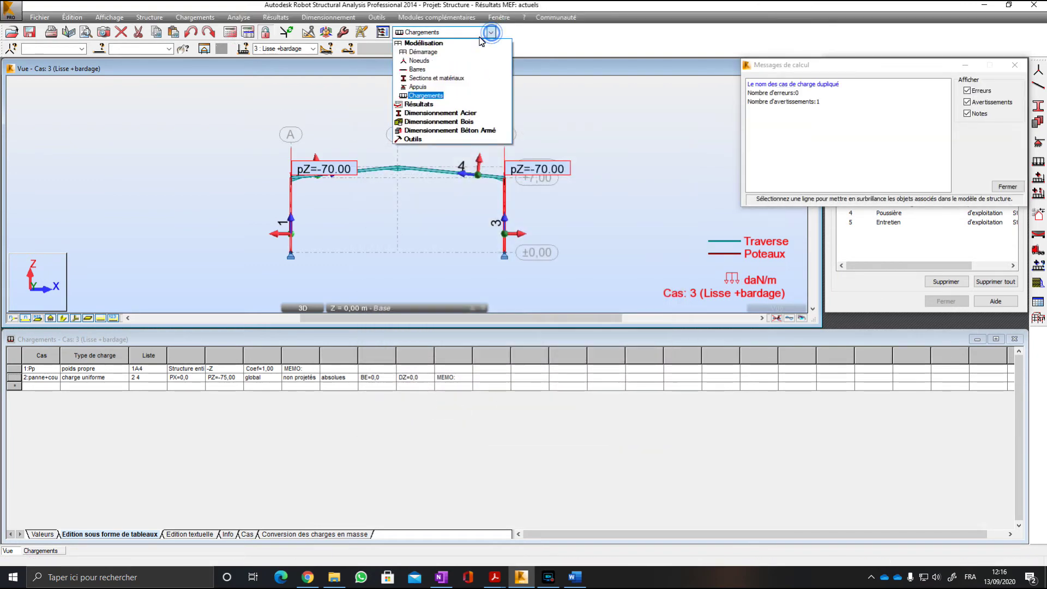
click(426, 92)
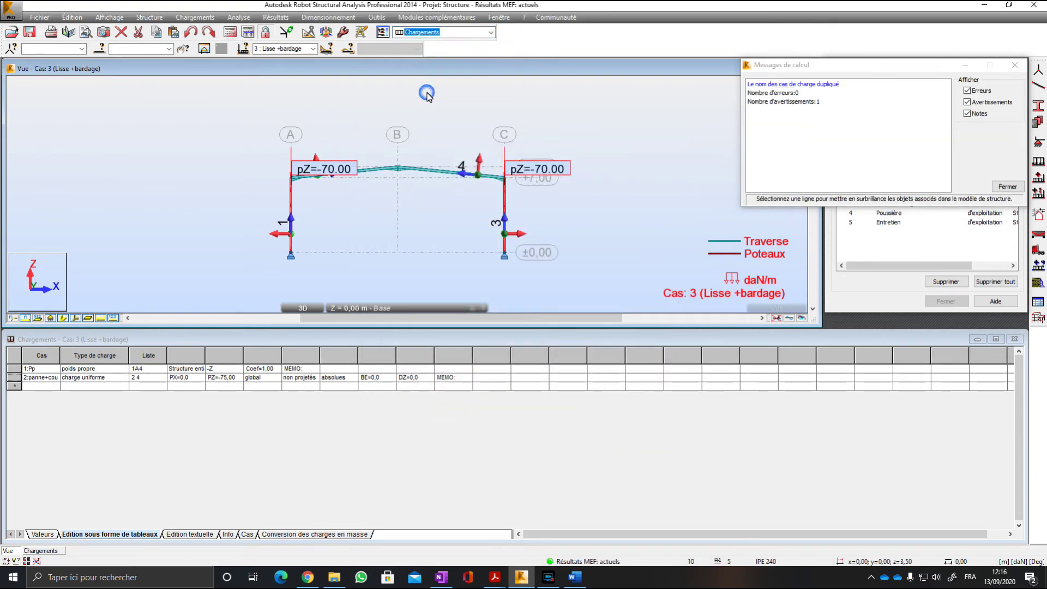
click(478, 32)
click(451, 51)
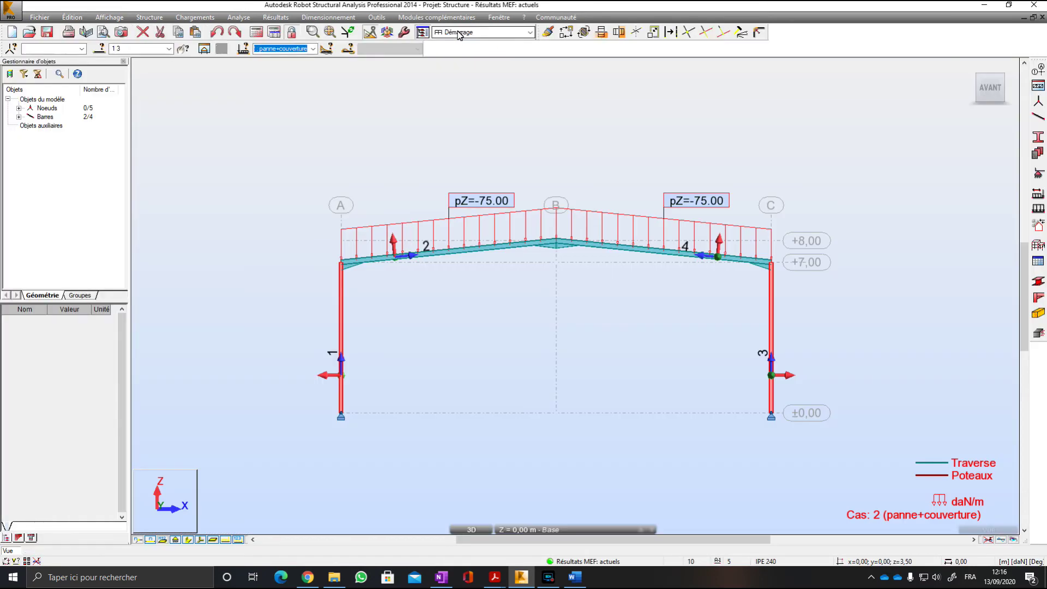
click(458, 33)
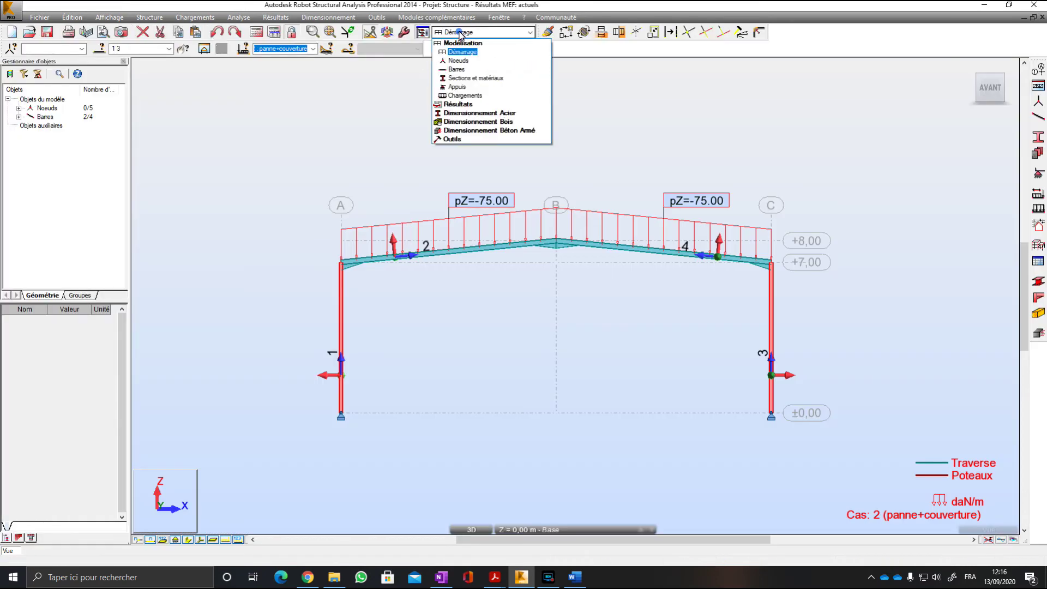
click(452, 97)
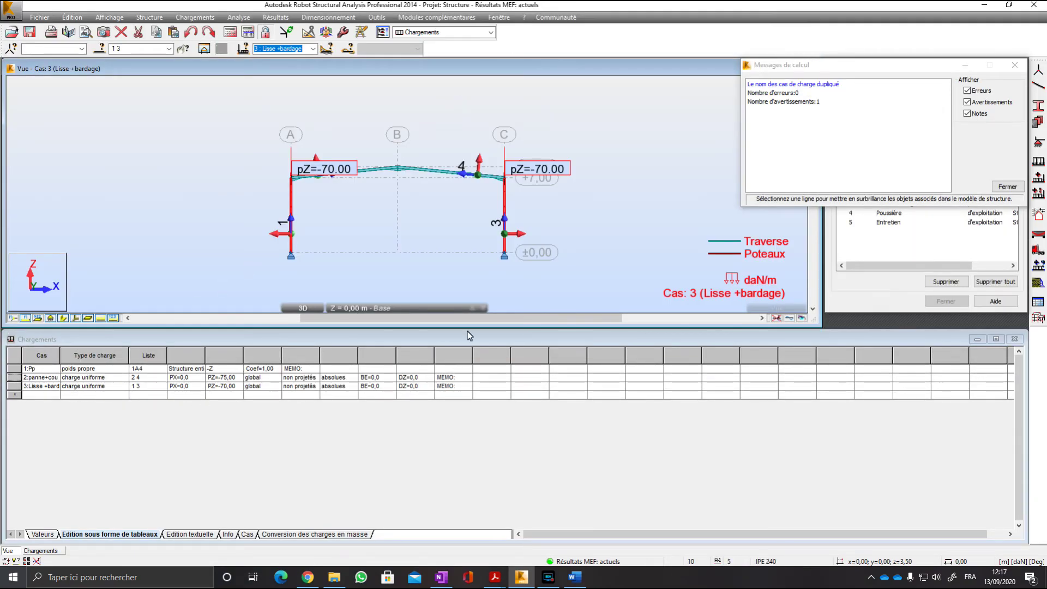
click(1015, 63)
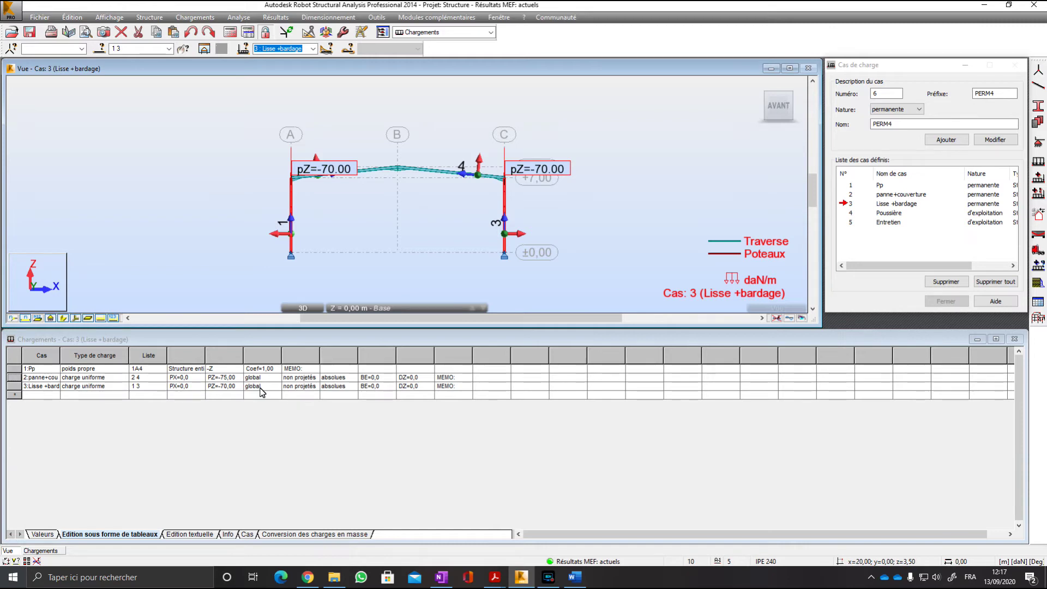
Check the load displayed for the "Lisse +bardage" case and the bar list of the "panne+couverture" uniform load.
click(849, 215)
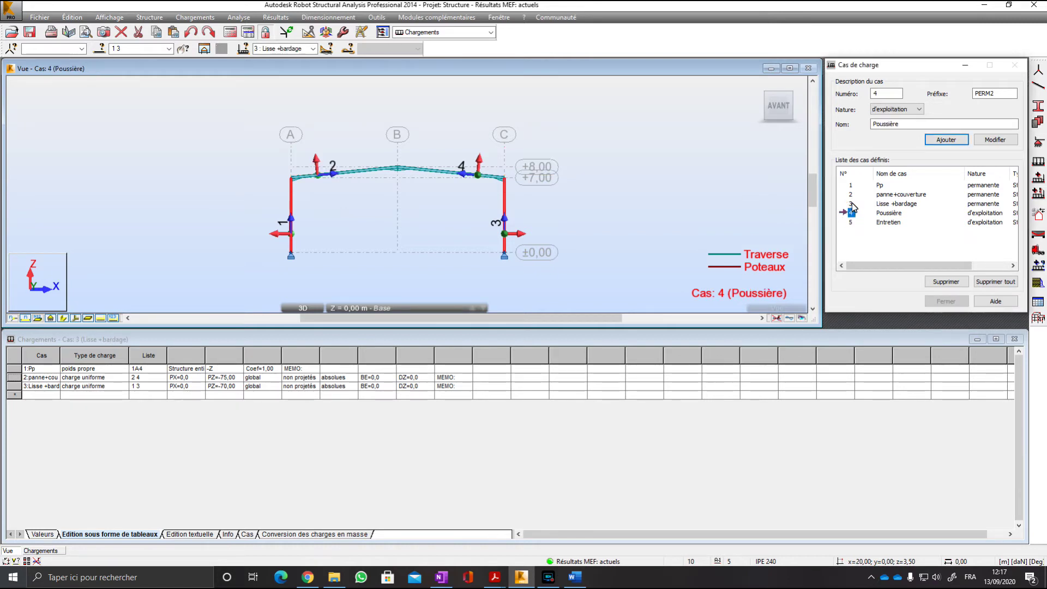
click(852, 204)
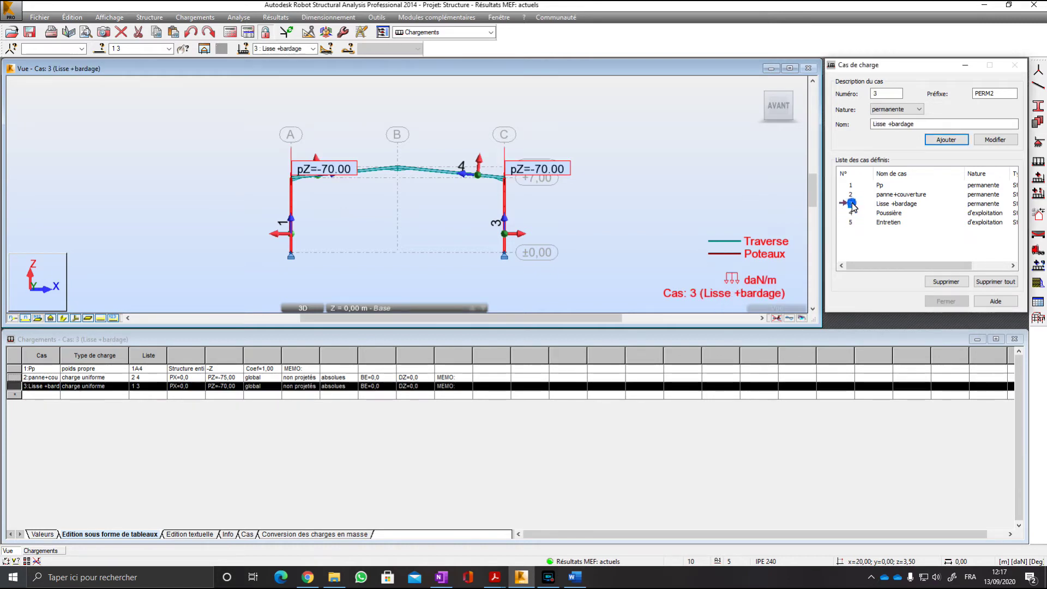
click(145, 382)
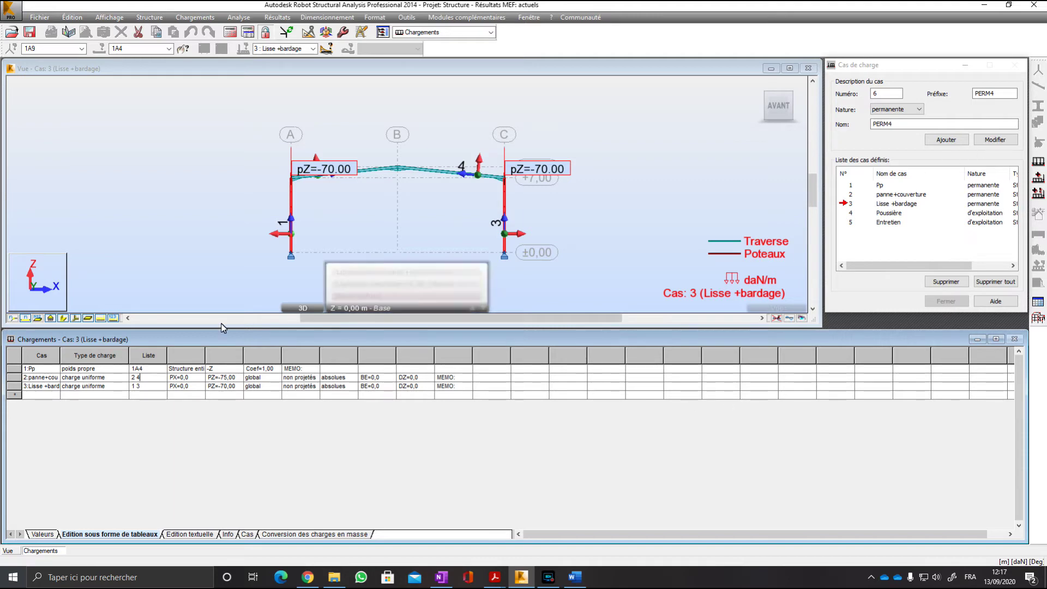
Make "Poussière" the active load case, checking its surface load in the Word document.
click(851, 214)
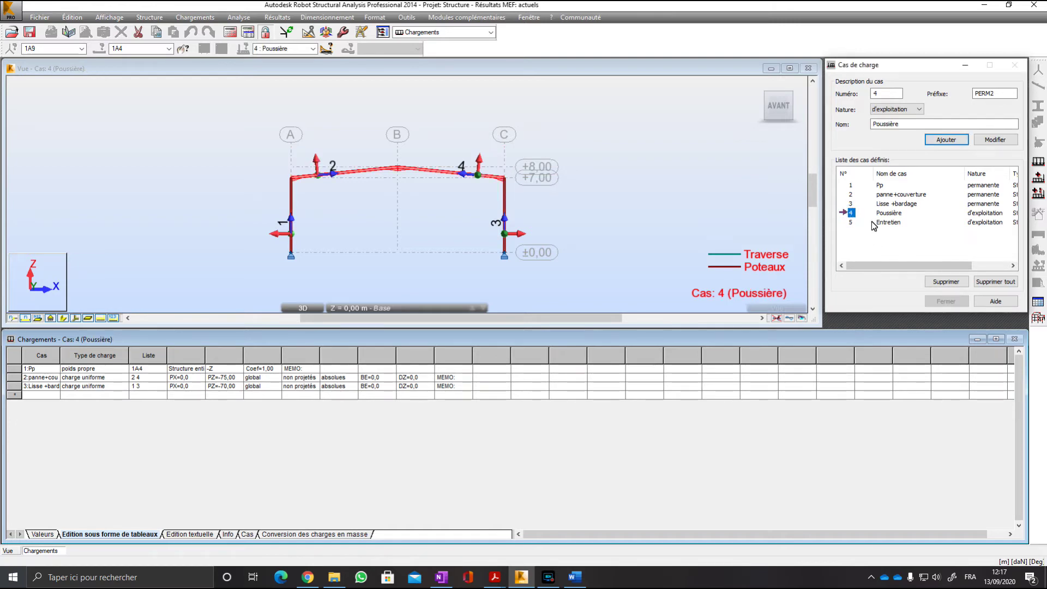
click(576, 579)
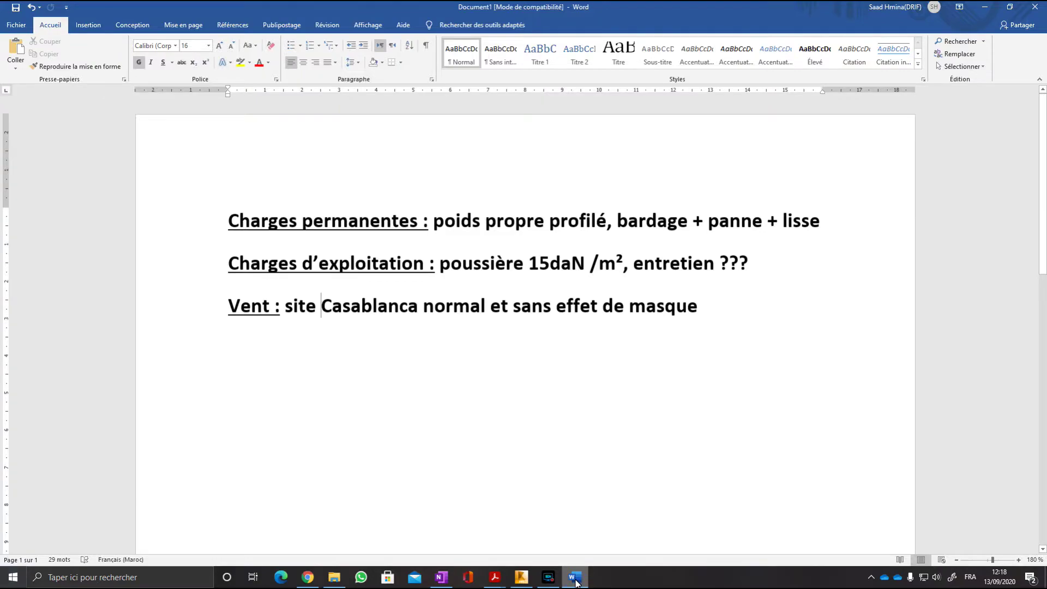
click(575, 579)
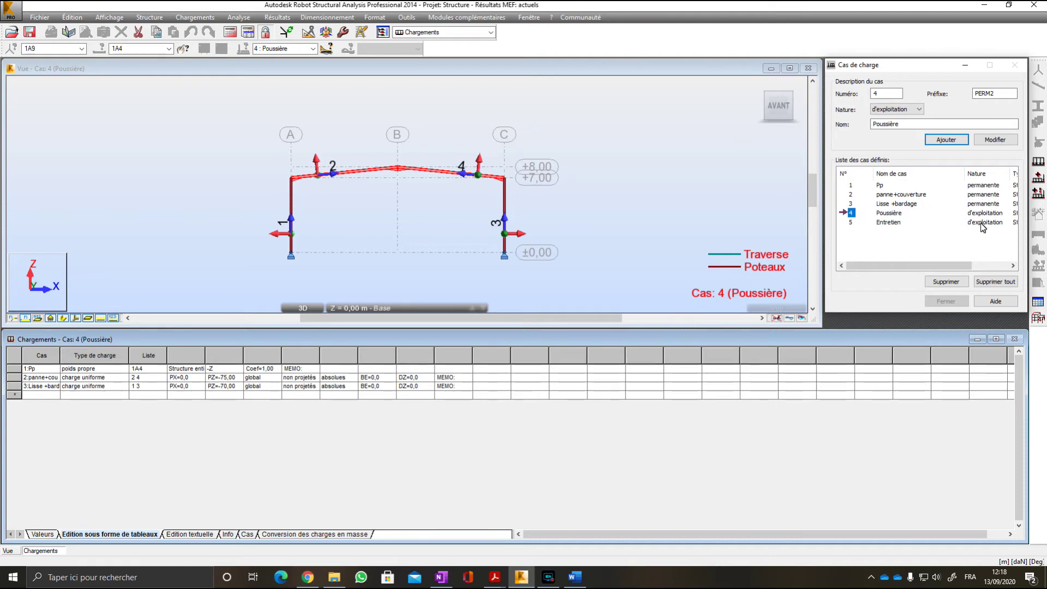
click(889, 213)
click(855, 216)
Define a uniform bar load of -90 daN/m along Z in the global system for the "Poussière" case.
click(1038, 178)
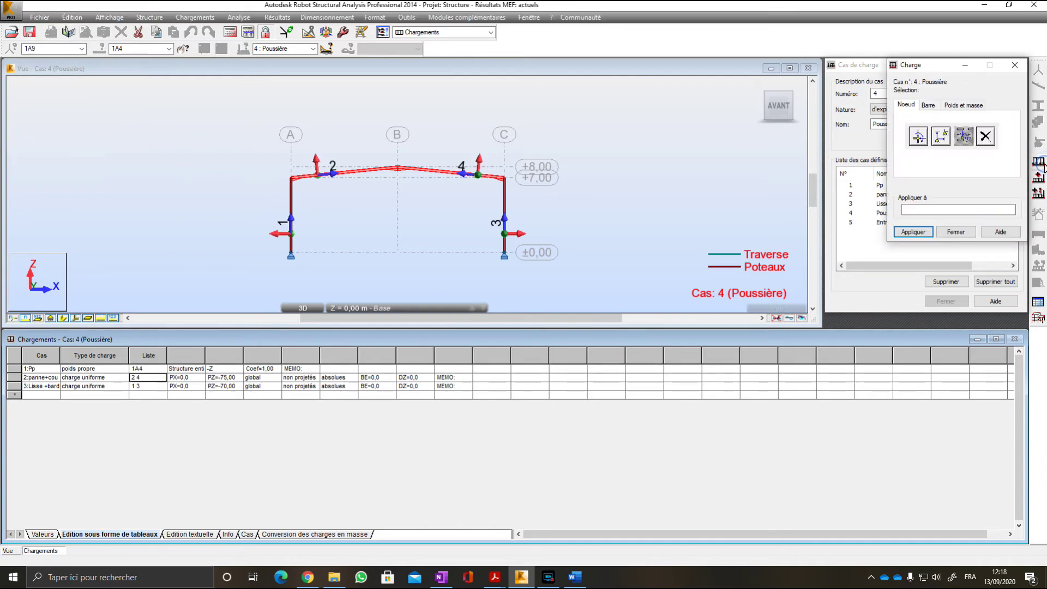
click(928, 105)
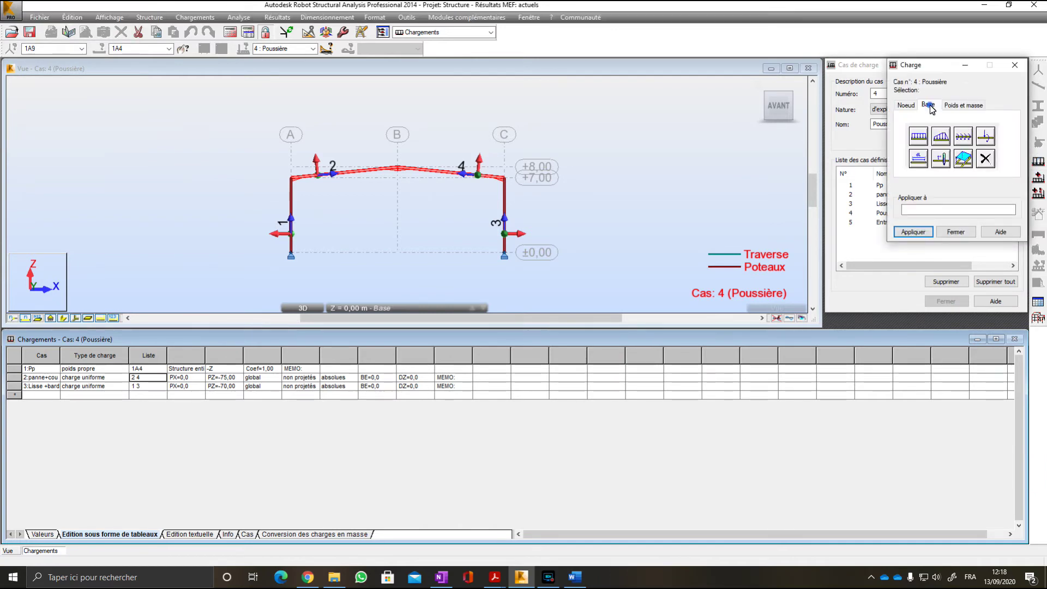
click(920, 142)
double_click(947, 203)
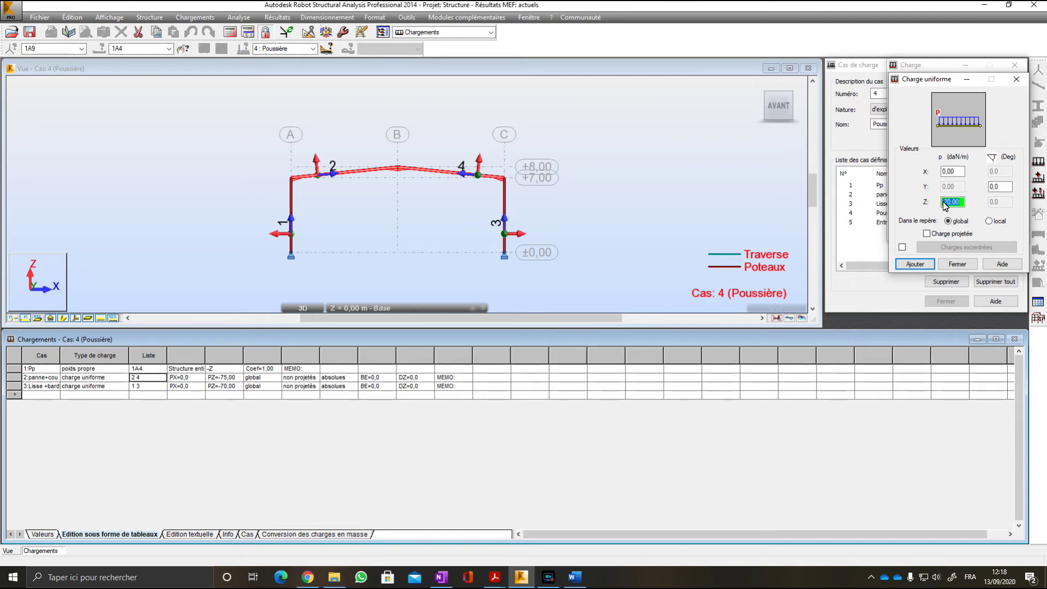
text(-90)
click(915, 264)
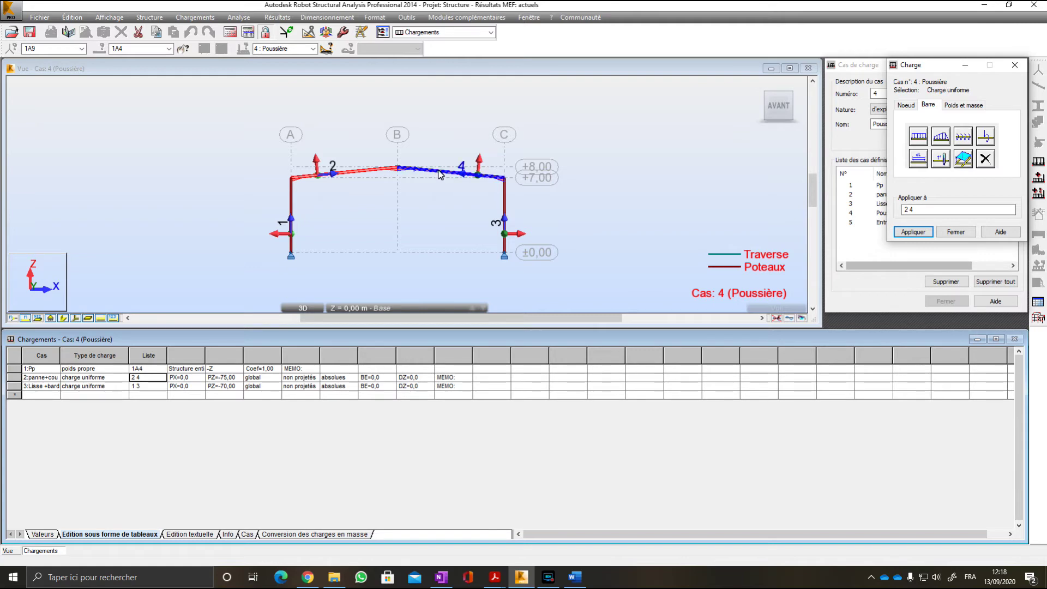
Apply the uniform load to rafter bars 2 and 4, accept the change to the structure data, and close the load definition.
click(905, 234)
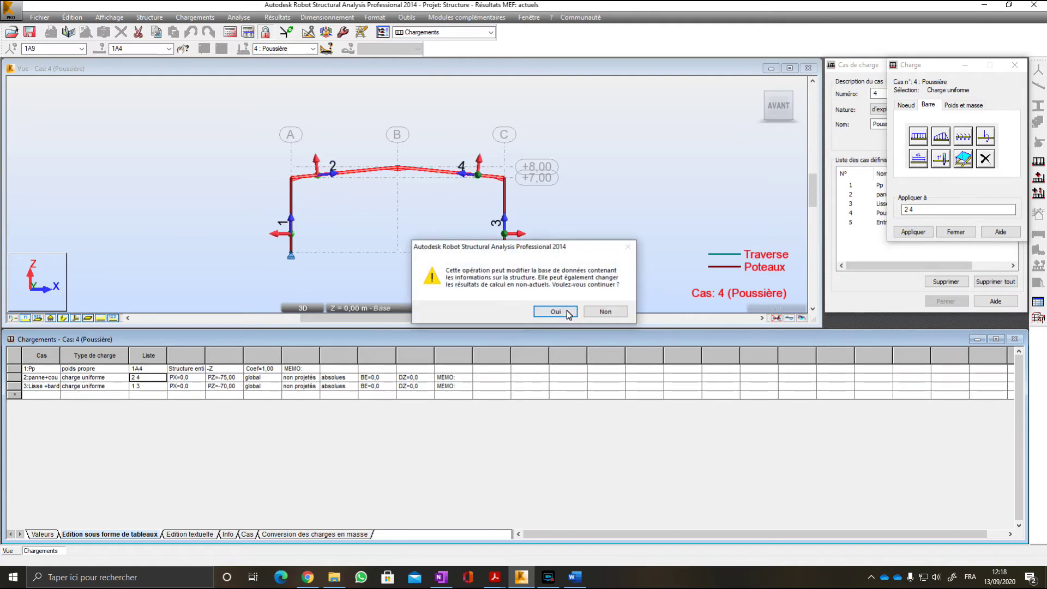
click(555, 311)
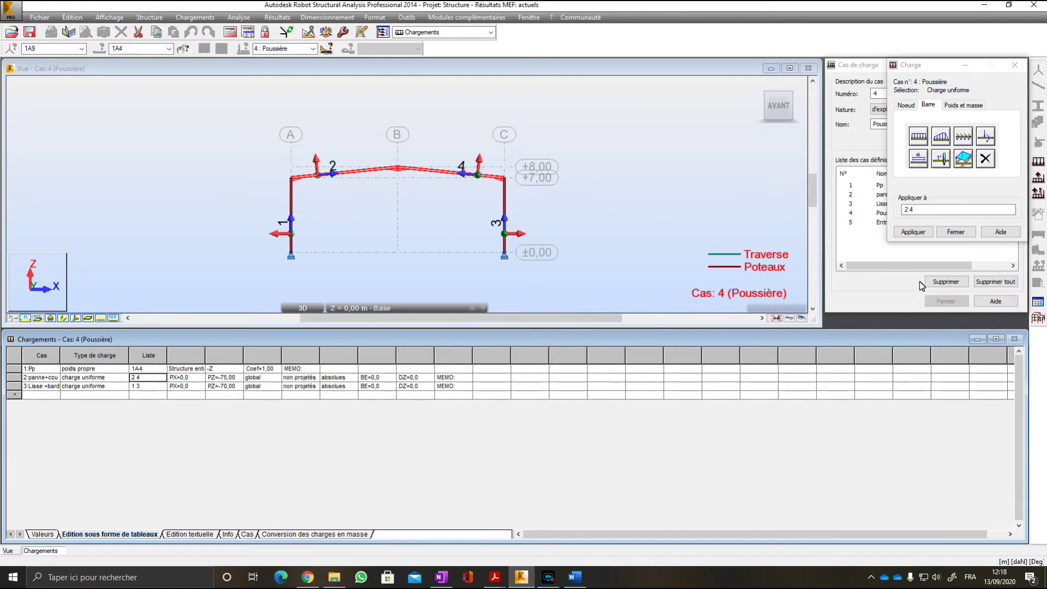
click(964, 234)
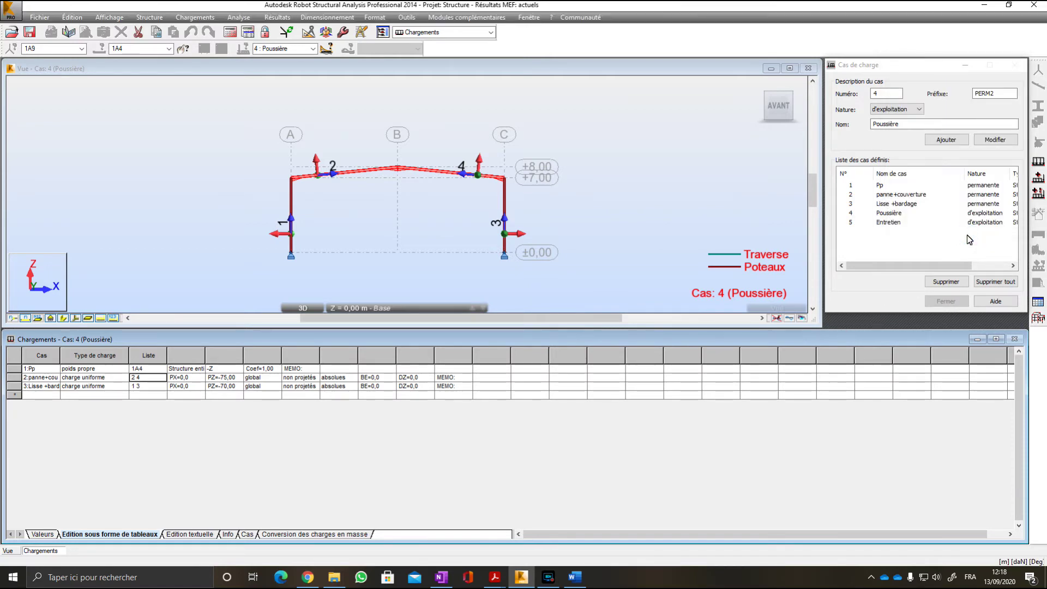
Switch to the Démarrage layout and back to Chargements to check the uniform load of the "Poussière" case.
click(420, 33)
click(423, 43)
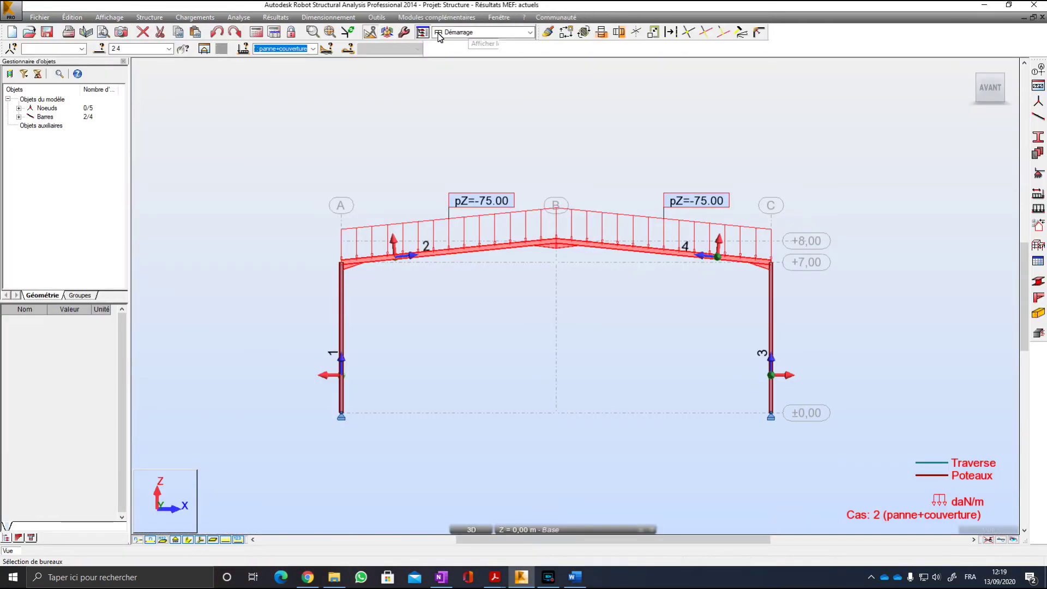
click(443, 32)
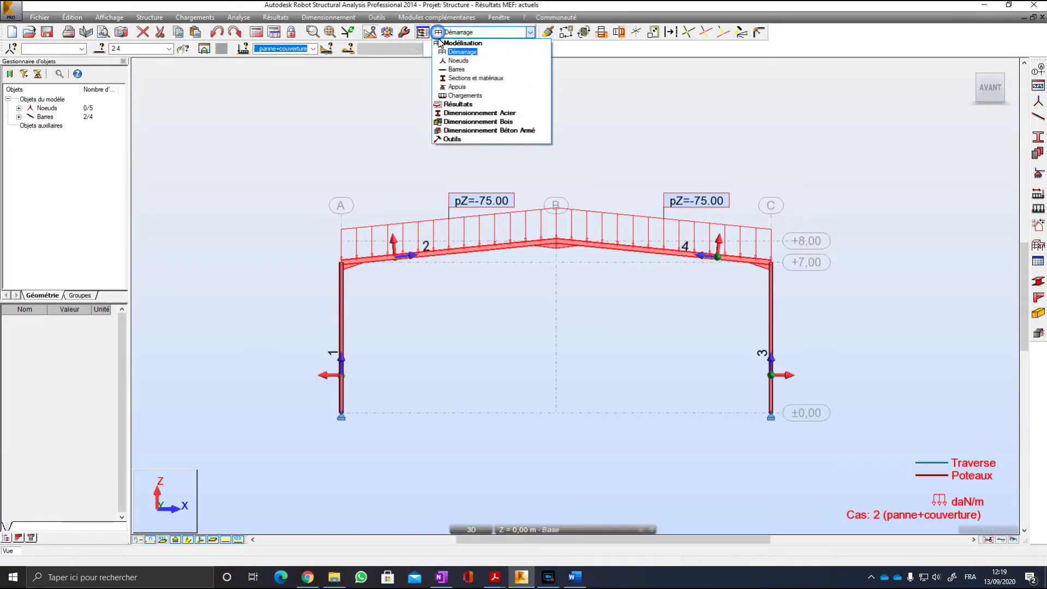
click(463, 97)
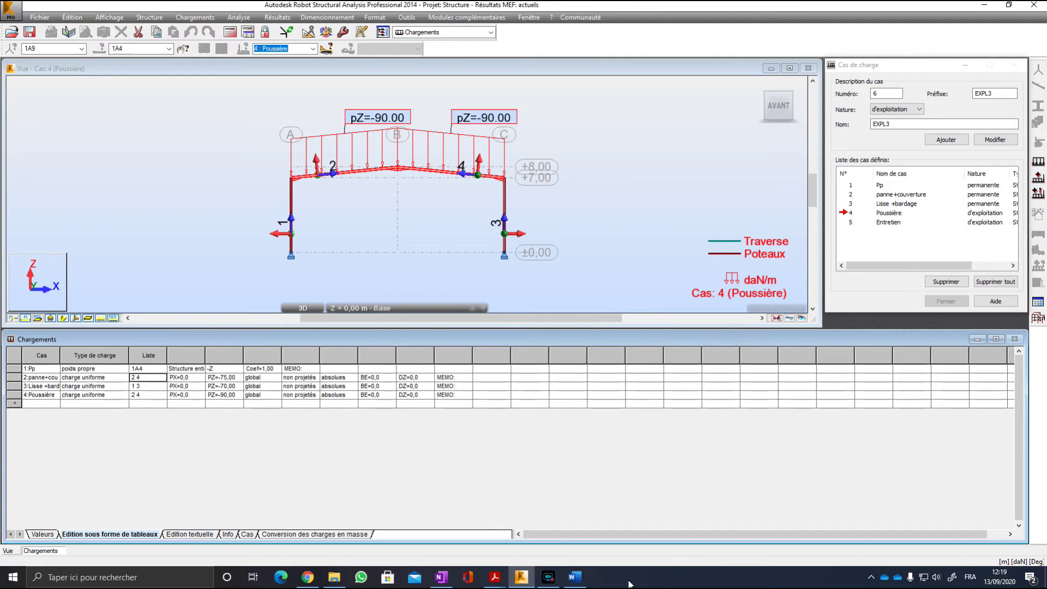
Check the dust and maintenance live loads in the Word document, highlighting the dust value, and return to Robot.
click(587, 582)
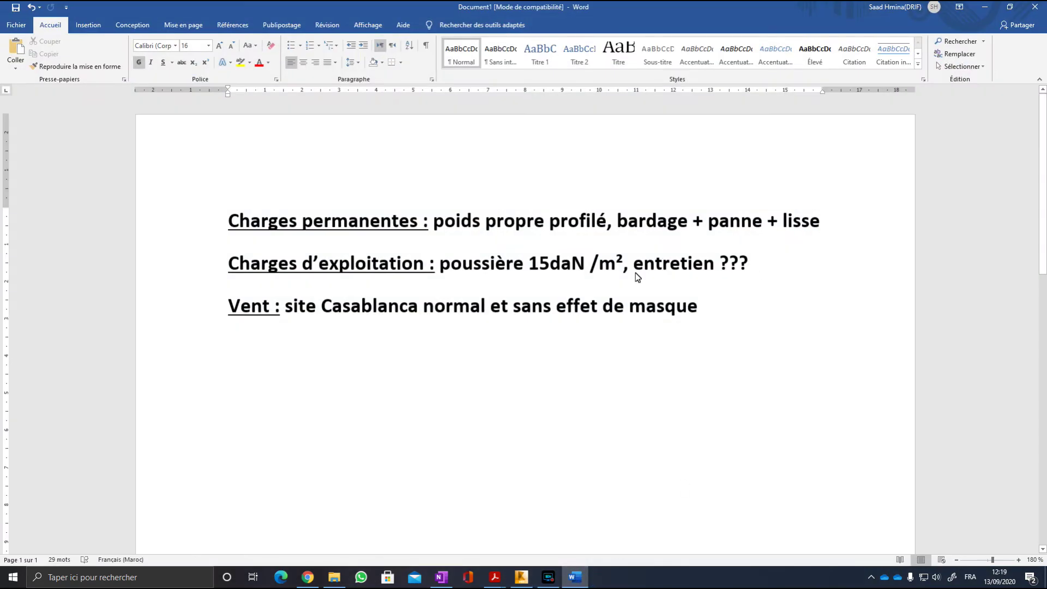
click(620, 263)
drag(621, 263, 567, 261)
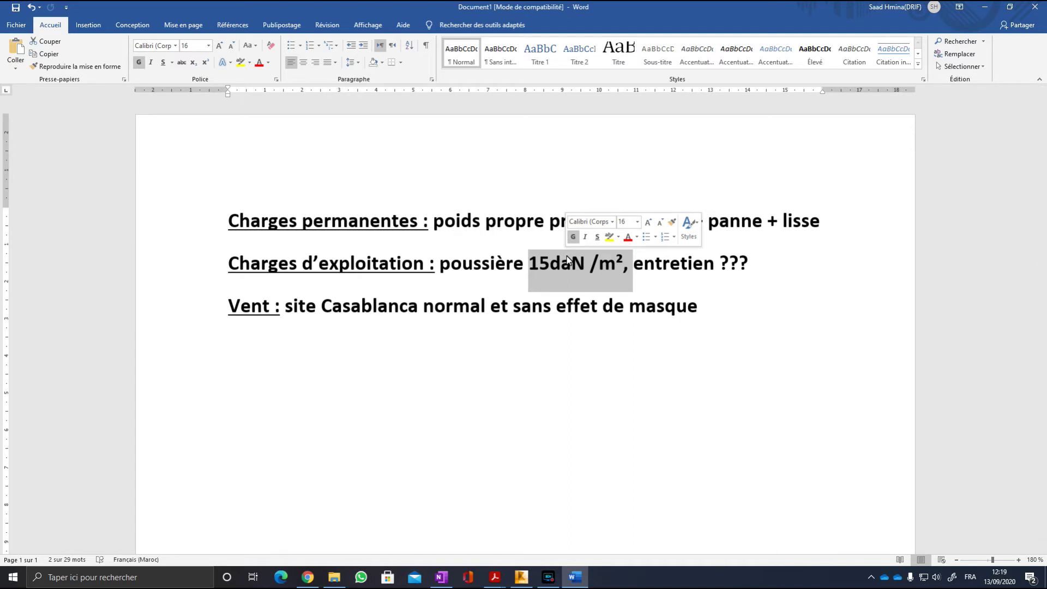
click(989, 8)
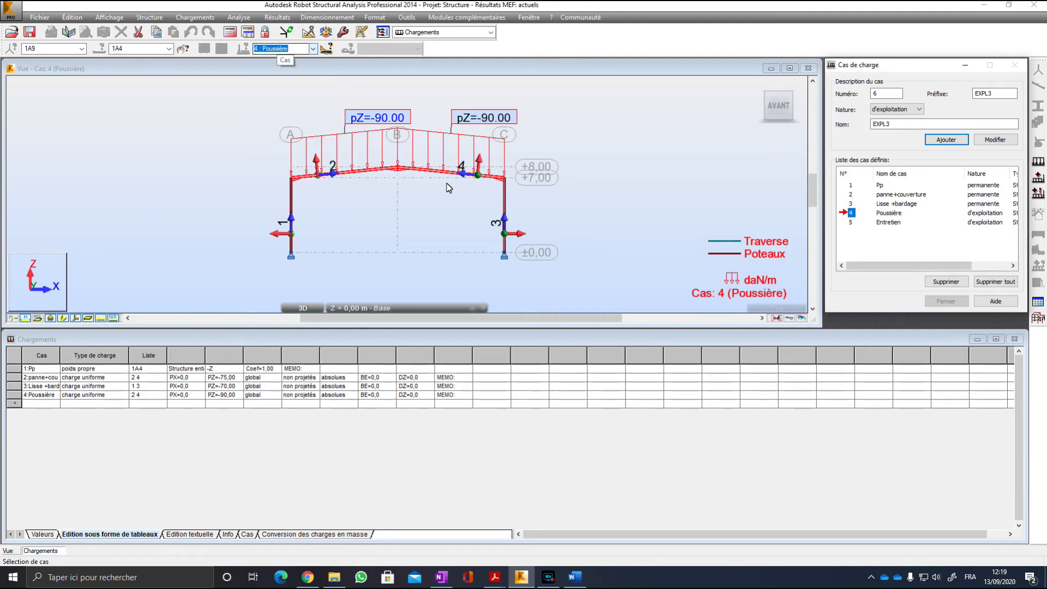
Make "Entretien" the active load case and open its load definition.
click(312, 48)
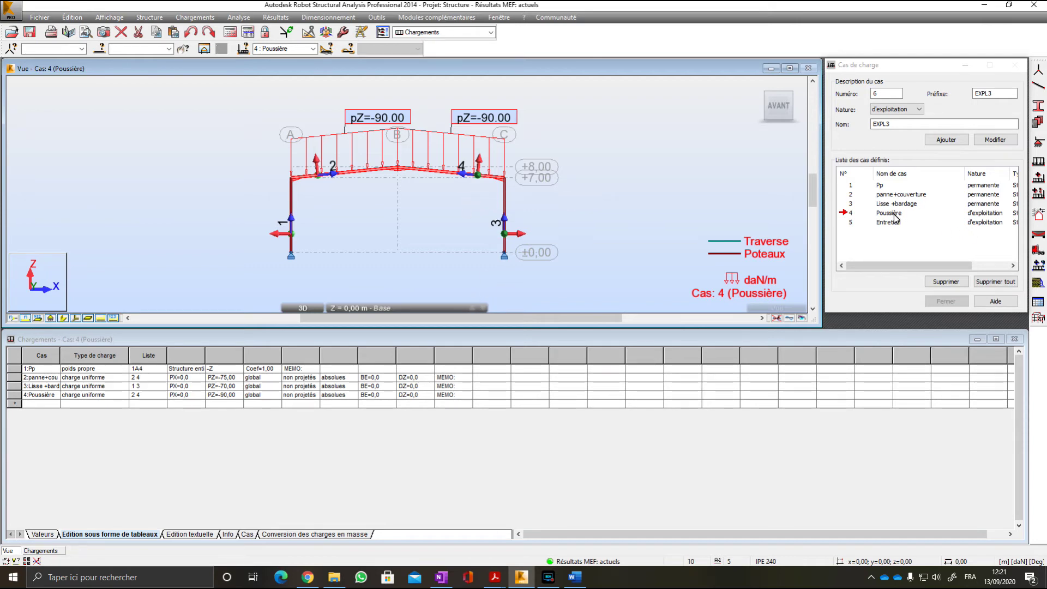
click(847, 223)
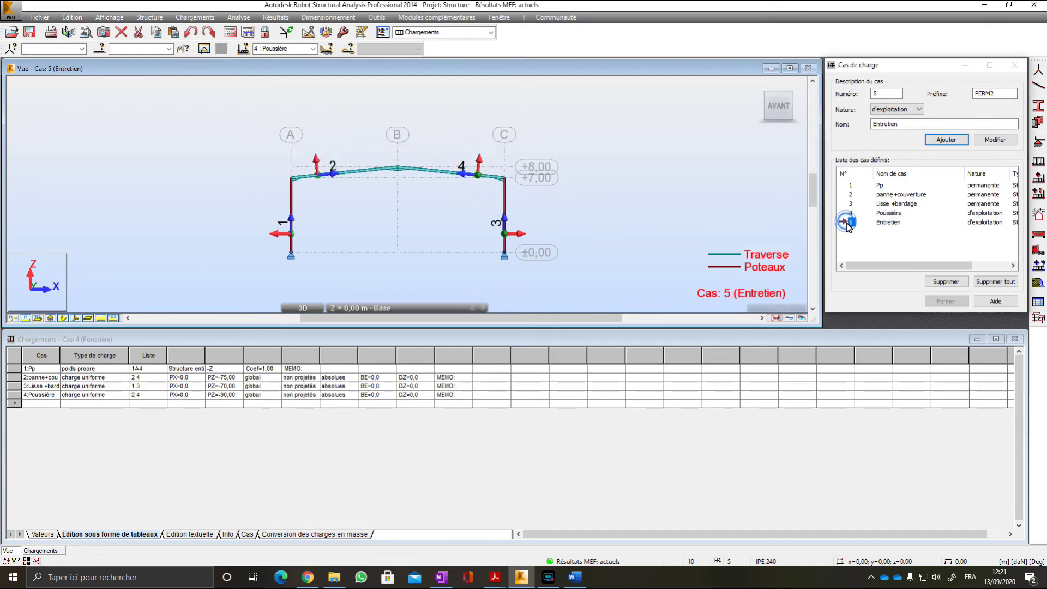
click(1039, 177)
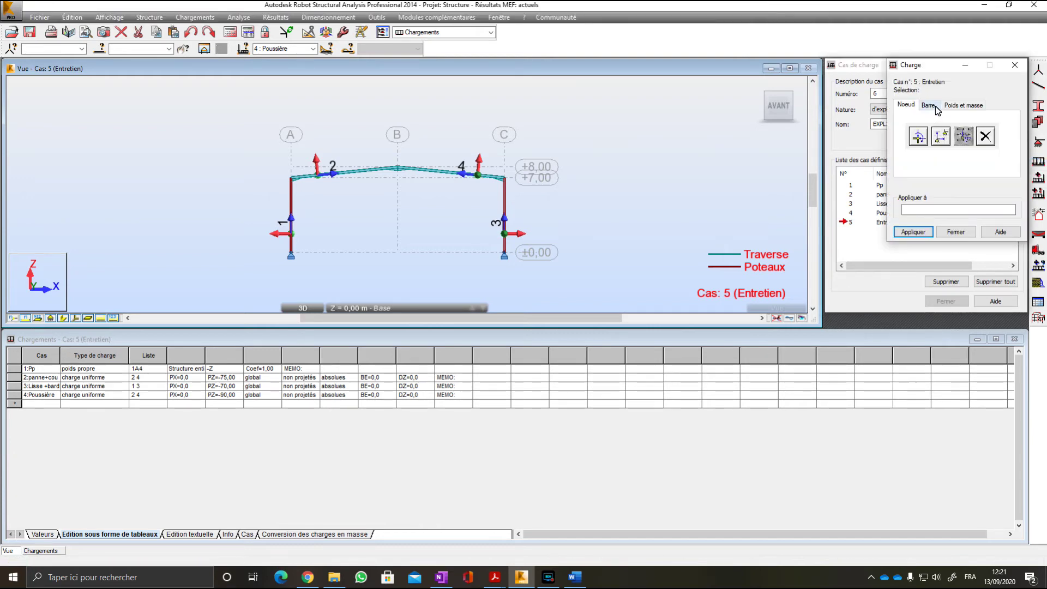
click(919, 137)
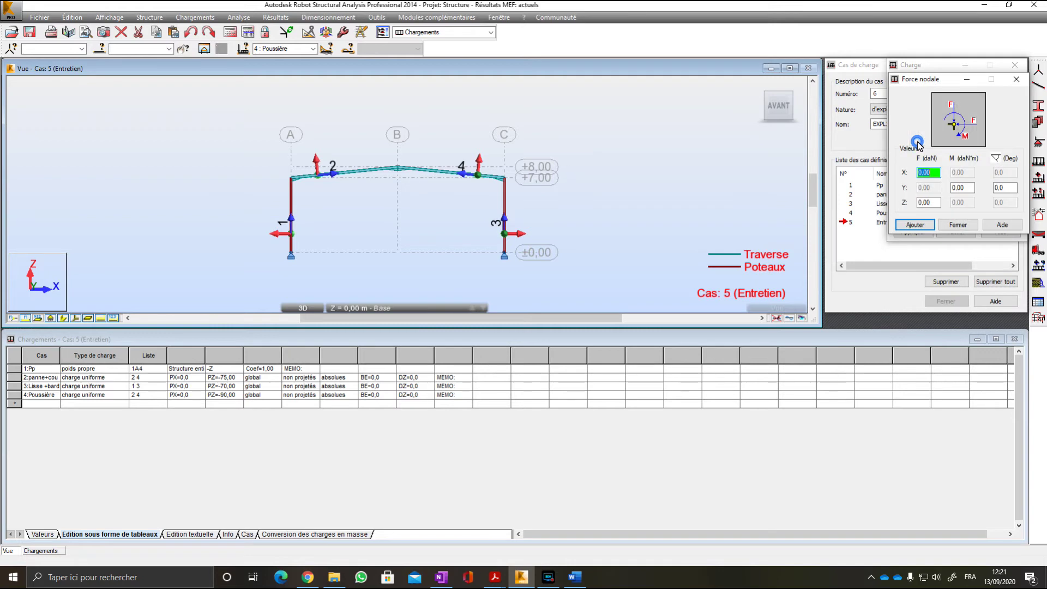
click(931, 203)
key(BackSpace)
text(-10)
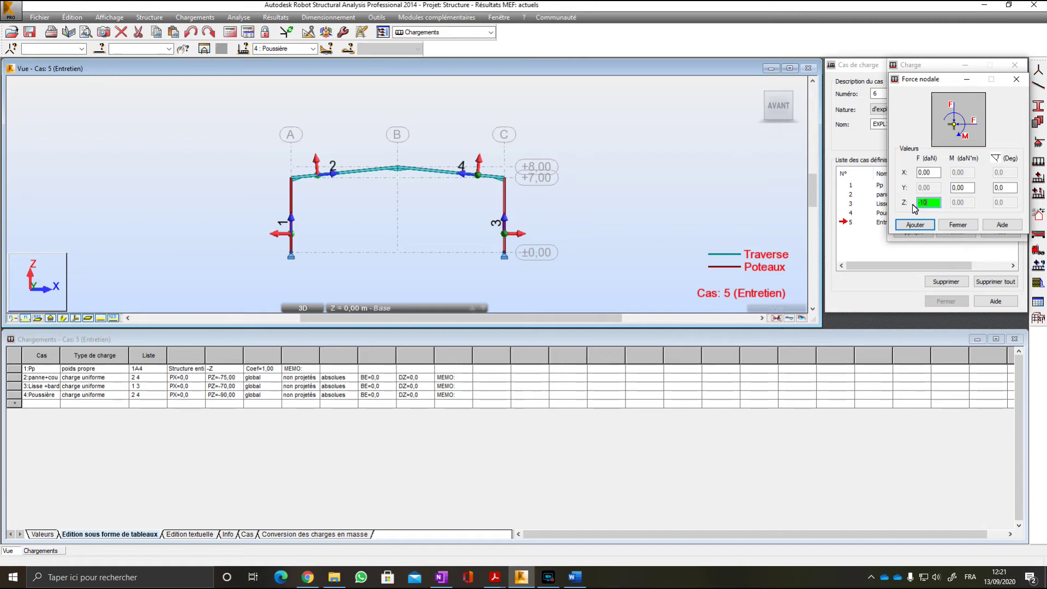
text(0)
click(917, 225)
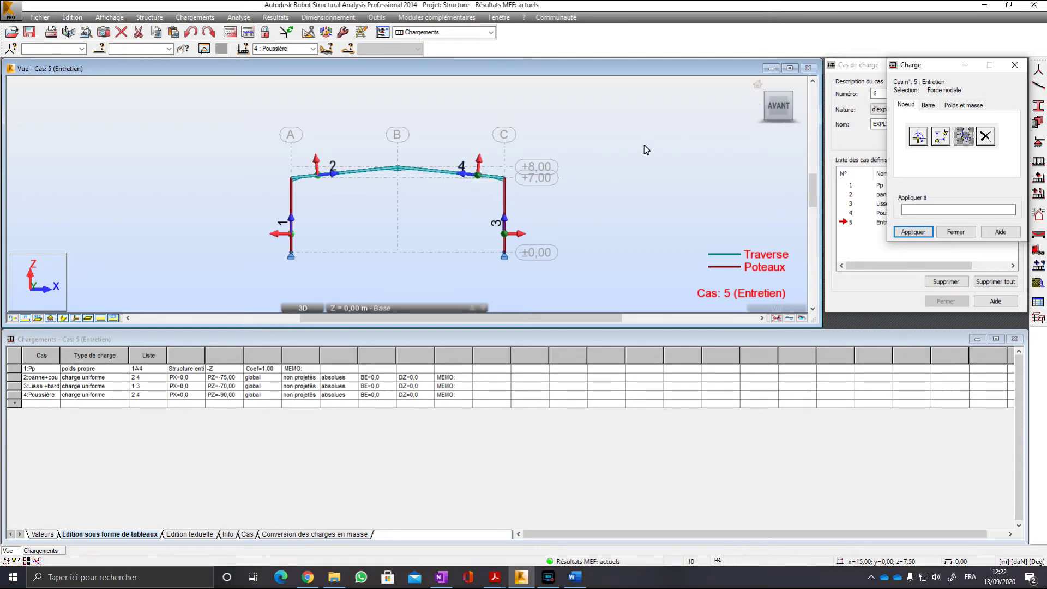
Define a concentrated bar force of -100 daN along Z in the global system at relative coordinate 0.50 for "Entretien".
click(929, 106)
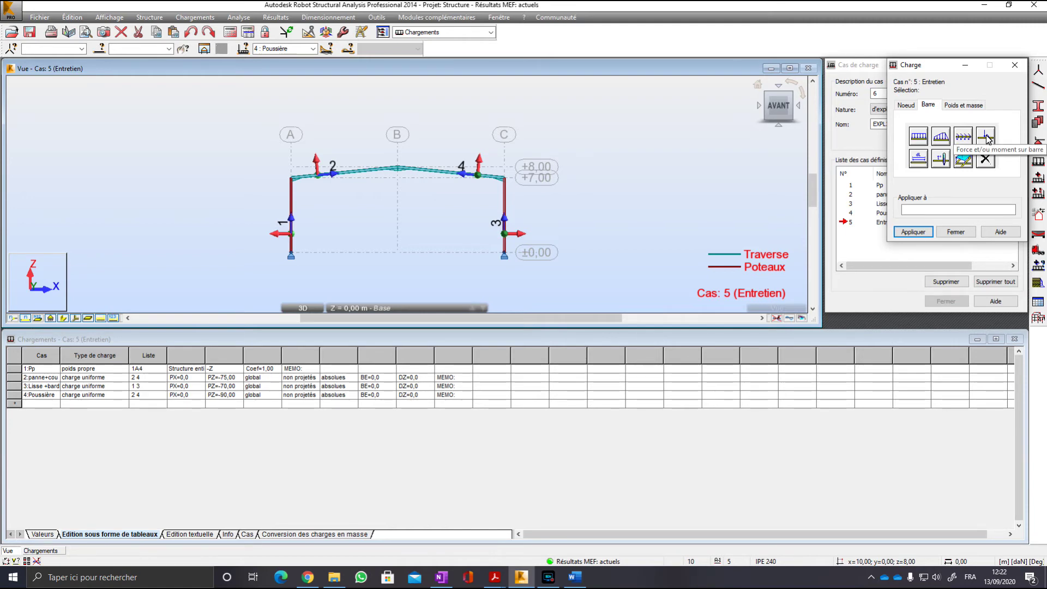
click(986, 139)
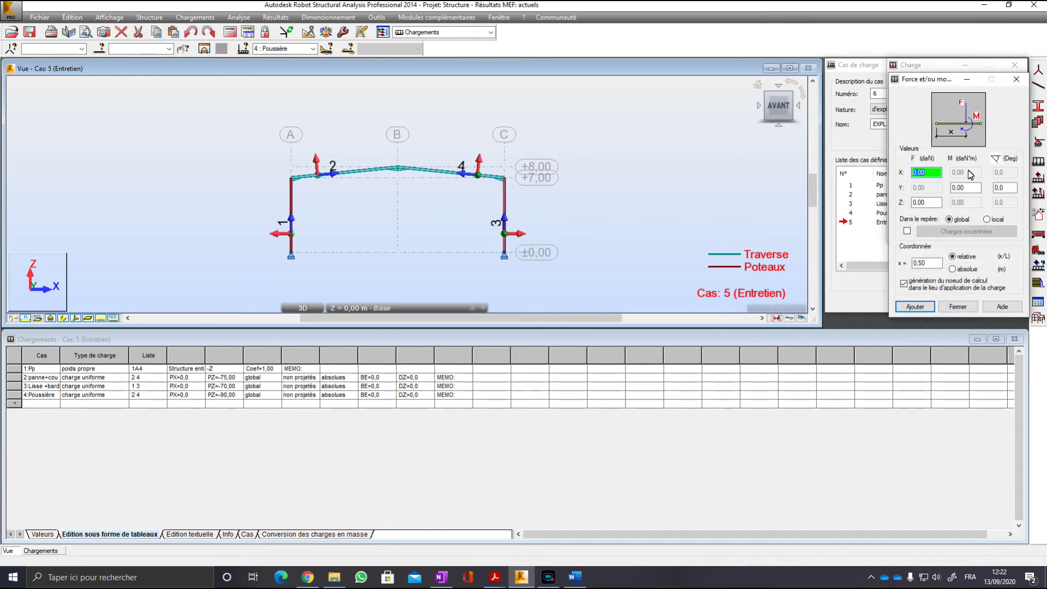
click(923, 203)
text(-)
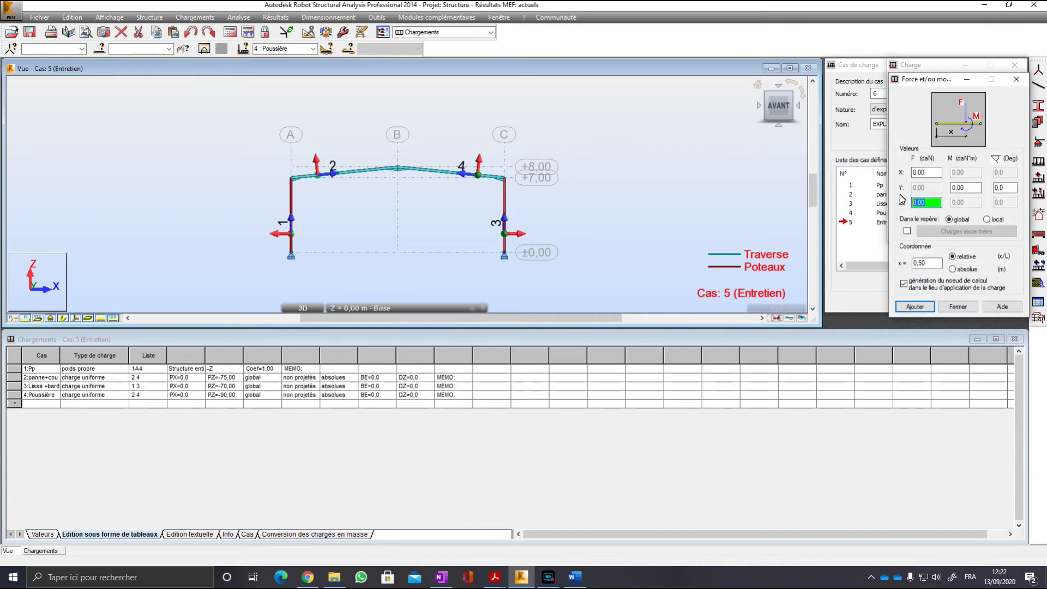
text(100)
click(928, 263)
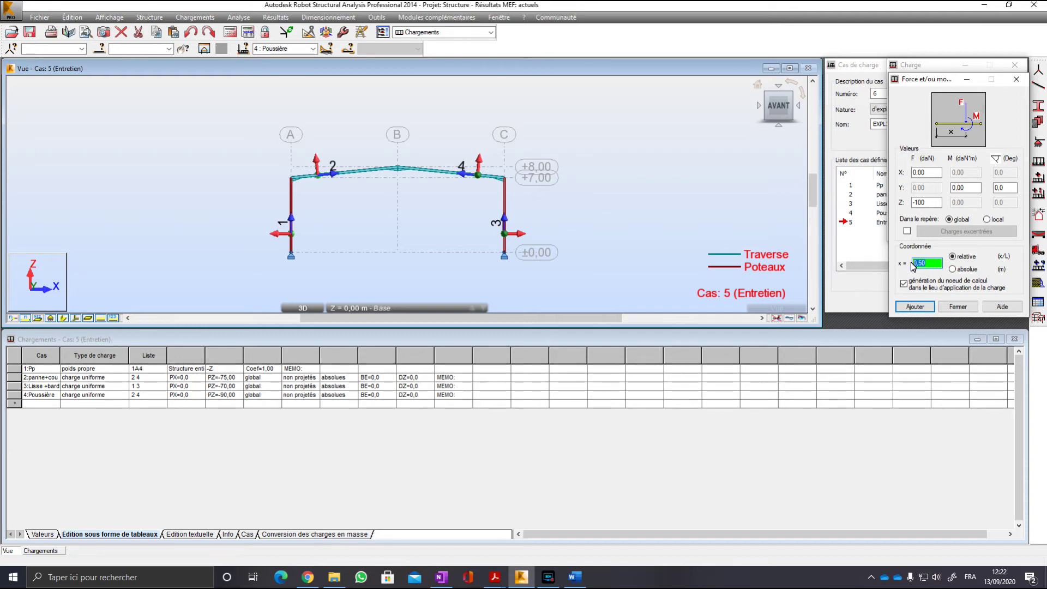
click(920, 308)
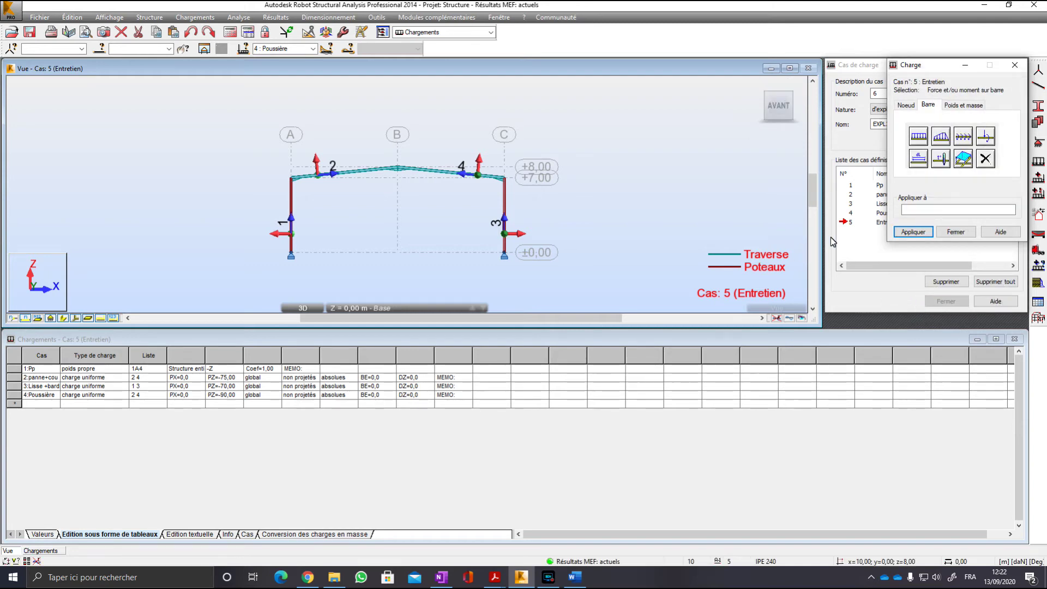
Apply the concentrated force to rafter bar 4 and close the load definition.
click(912, 212)
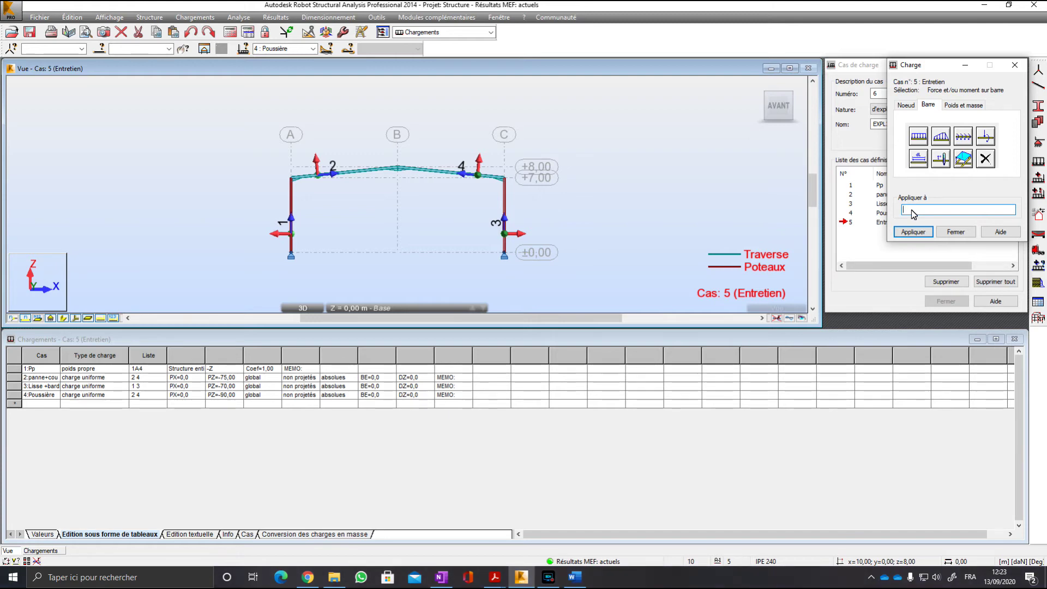
text(4)
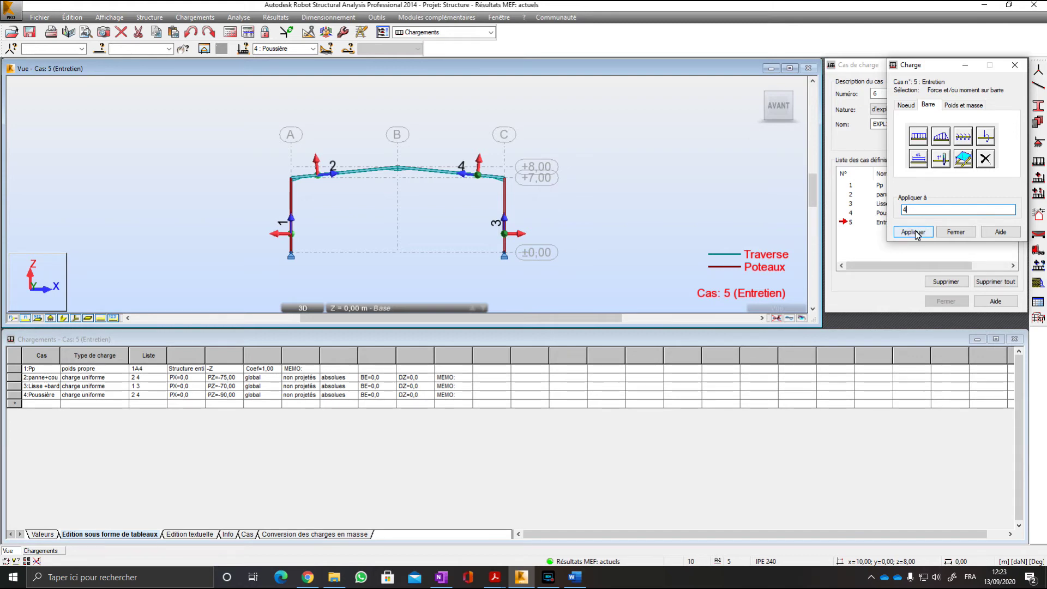
click(915, 232)
click(954, 237)
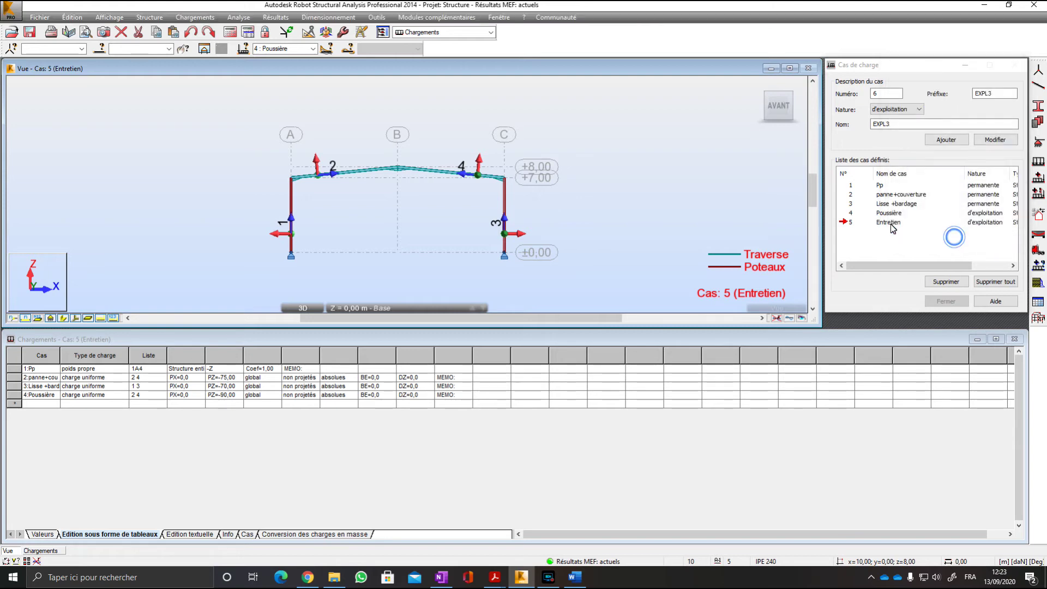
Refresh the load display by switching to the Démarrage layout and back to Chargements, and check the "Entretien" force.
click(472, 31)
click(464, 52)
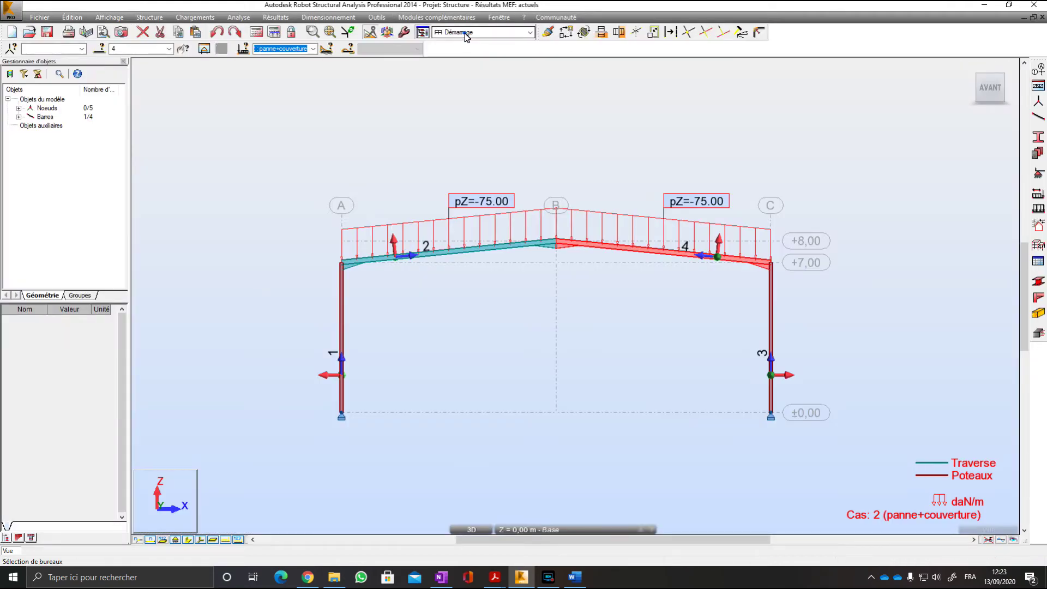
click(466, 33)
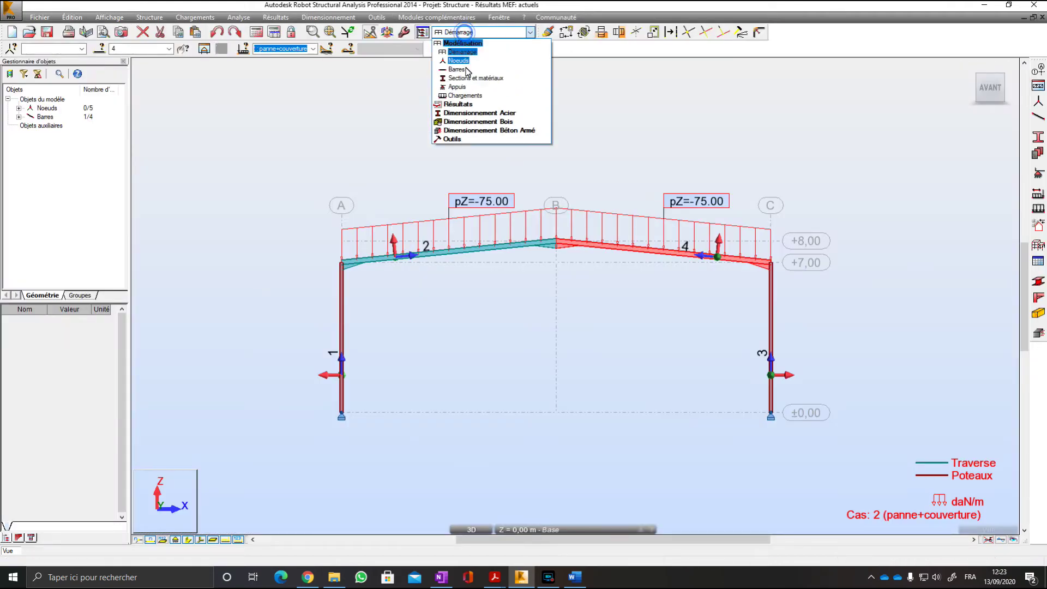
click(457, 97)
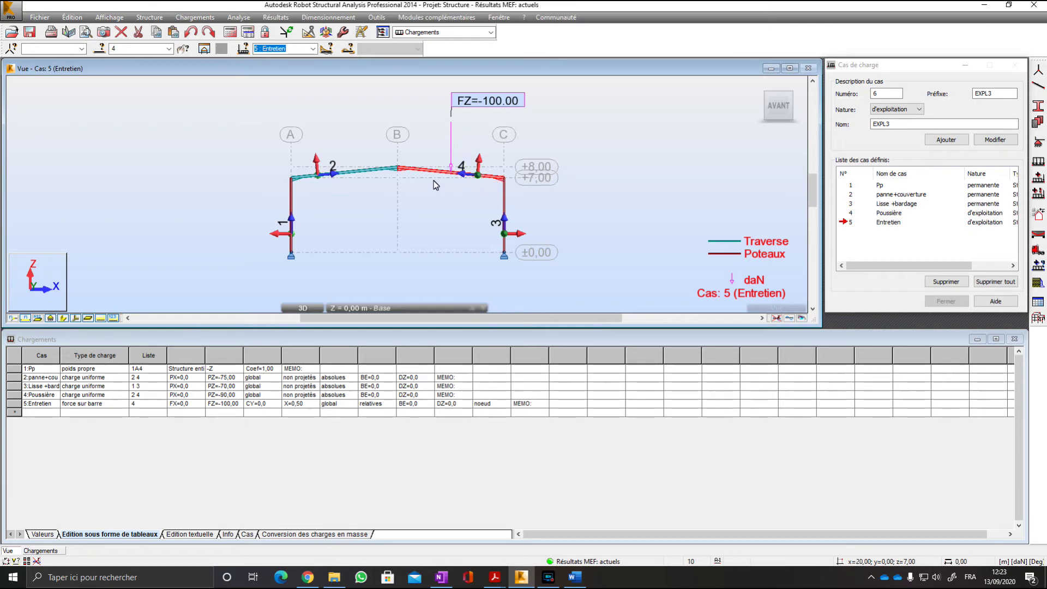
Run the structural calculation and close the calculation messages.
click(233, 34)
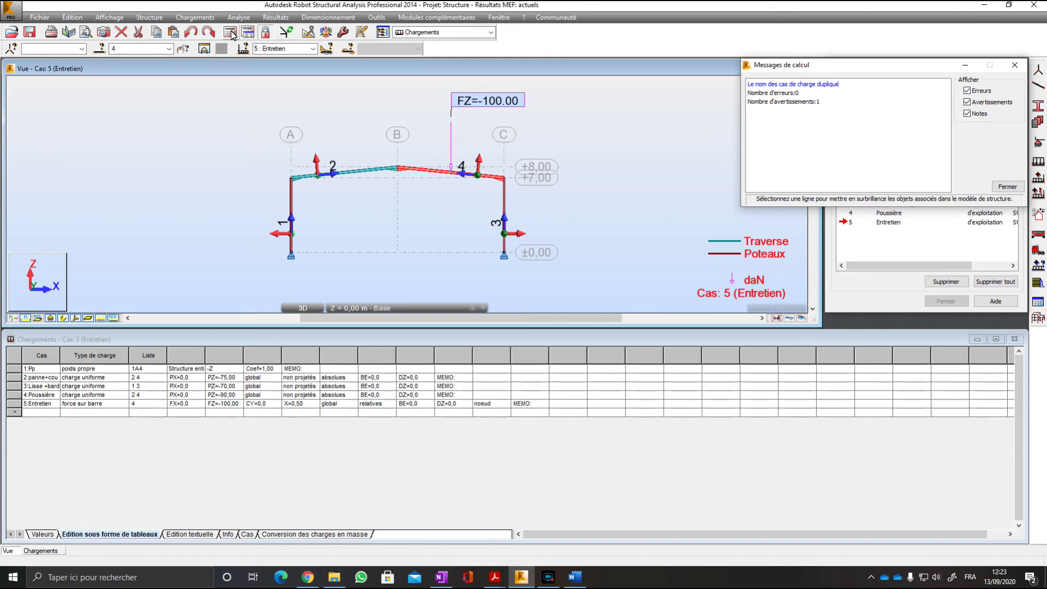
click(1005, 187)
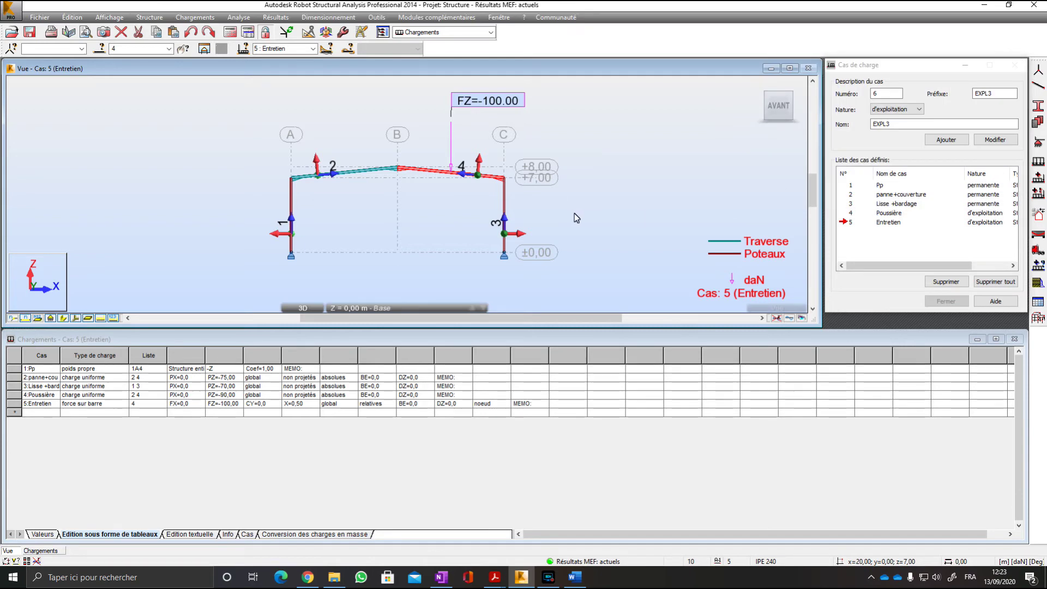
Look through the list of load cases and return to the Démarrage layout.
click(472, 34)
click(472, 33)
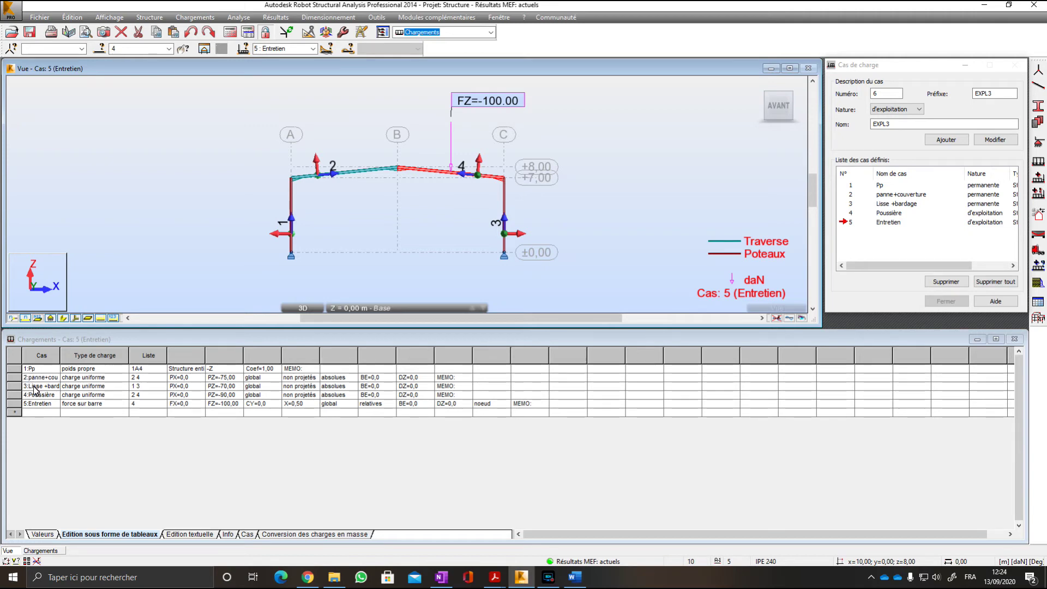
click(314, 49)
click(314, 49)
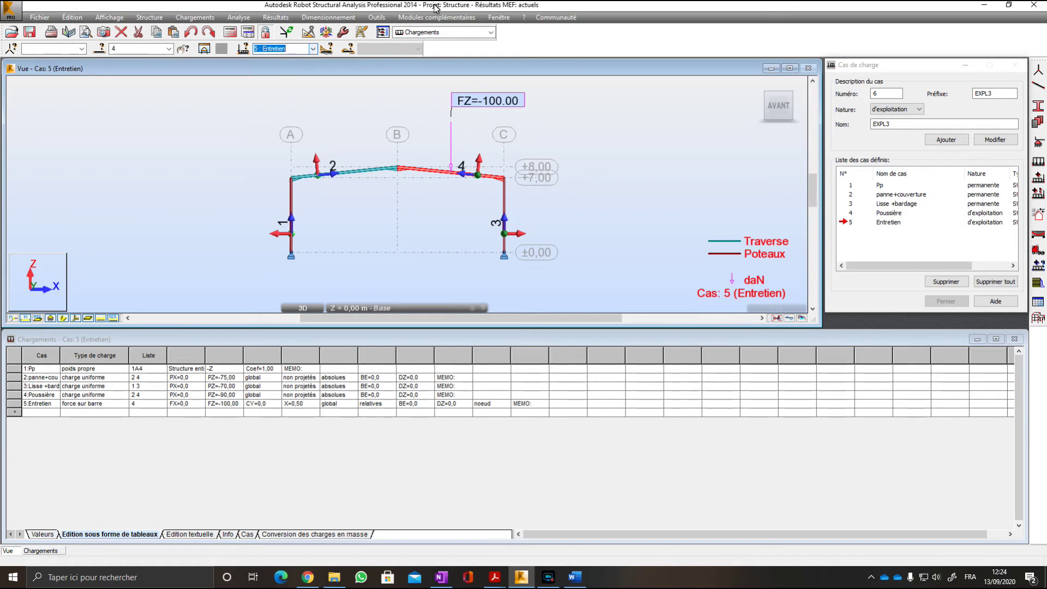
click(452, 33)
click(440, 52)
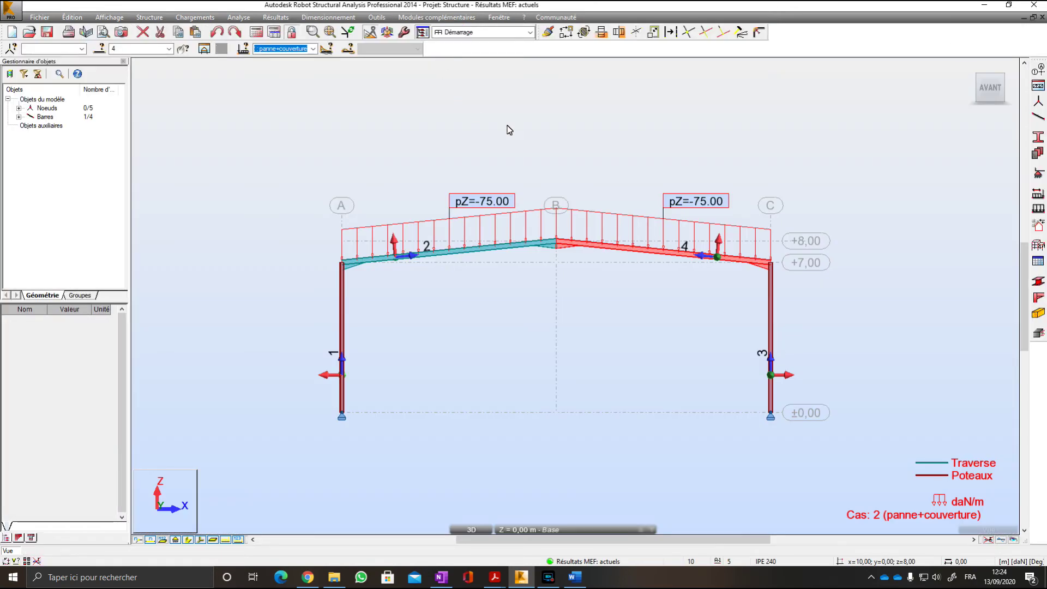
Clear the bar selection and hide the load values and load symbols in the frame view.
click(314, 48)
click(313, 48)
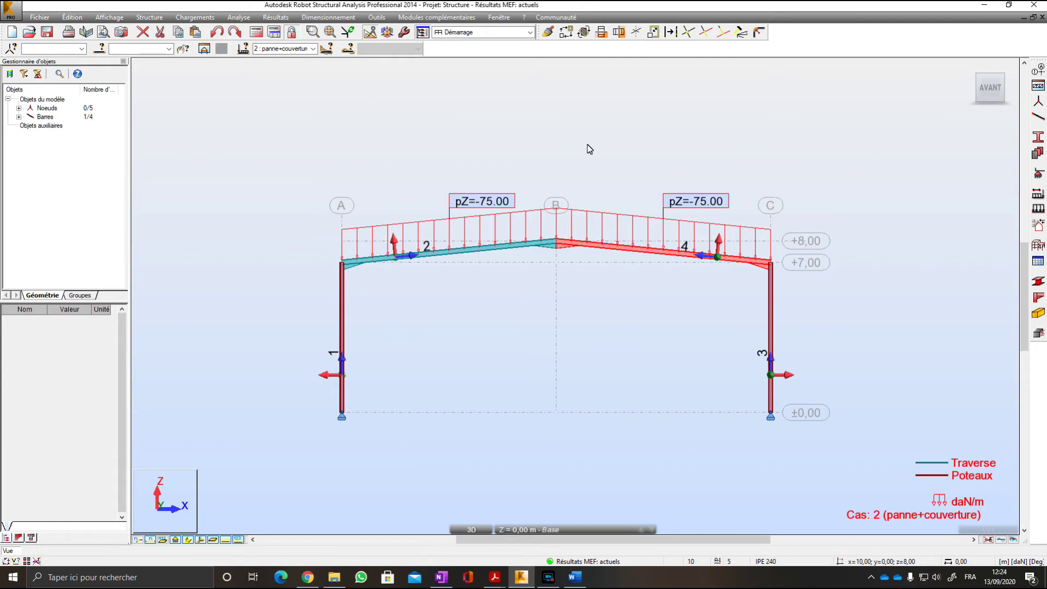
click(589, 144)
click(902, 199)
click(644, 326)
click(237, 539)
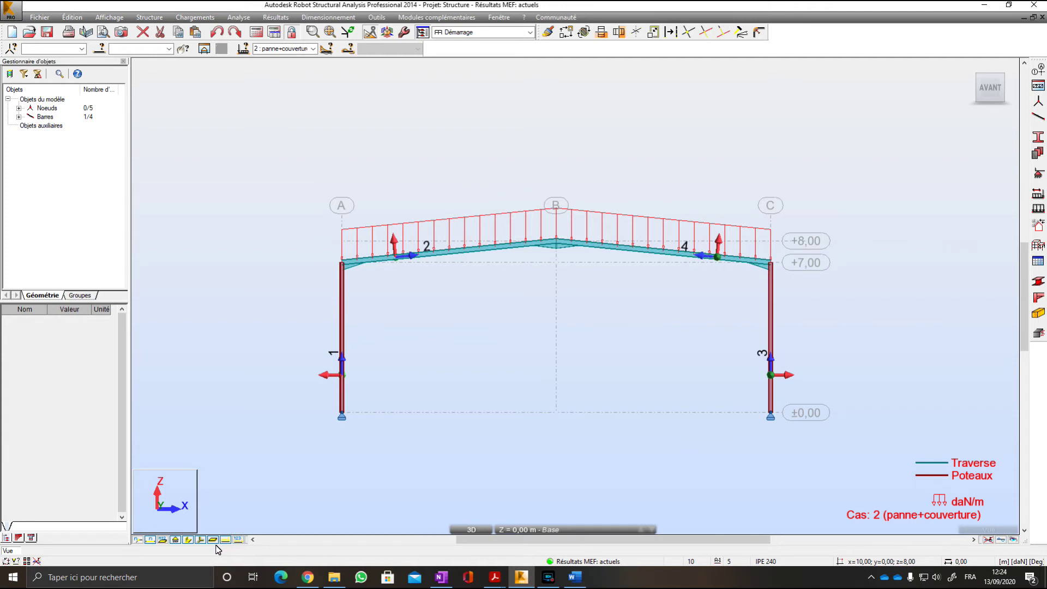
click(211, 540)
click(225, 539)
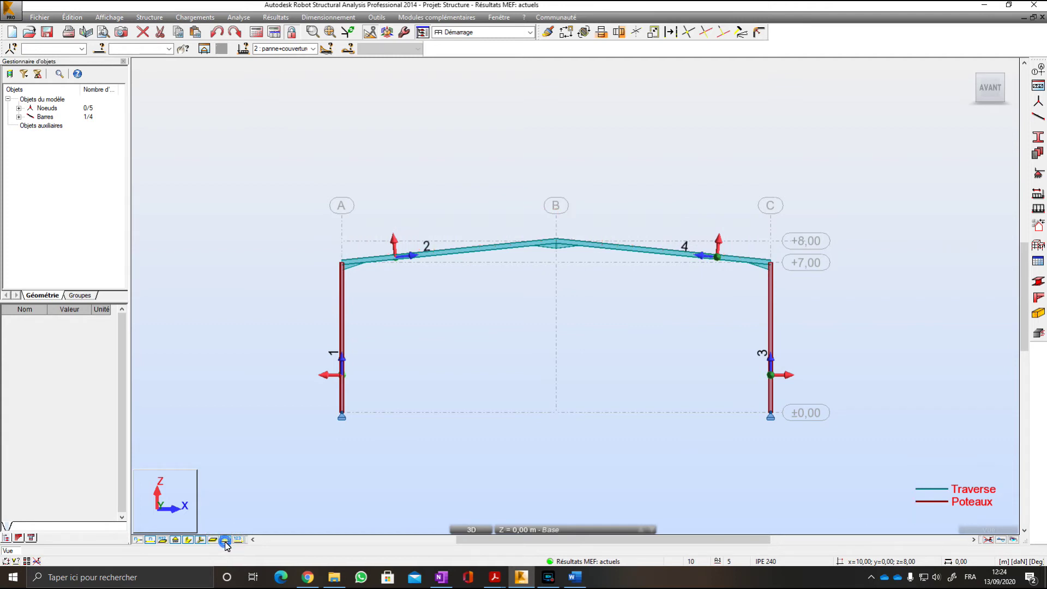
click(591, 335)
Check the wind site conditions in the Word document and return to Robot's Démarrage layout.
click(576, 577)
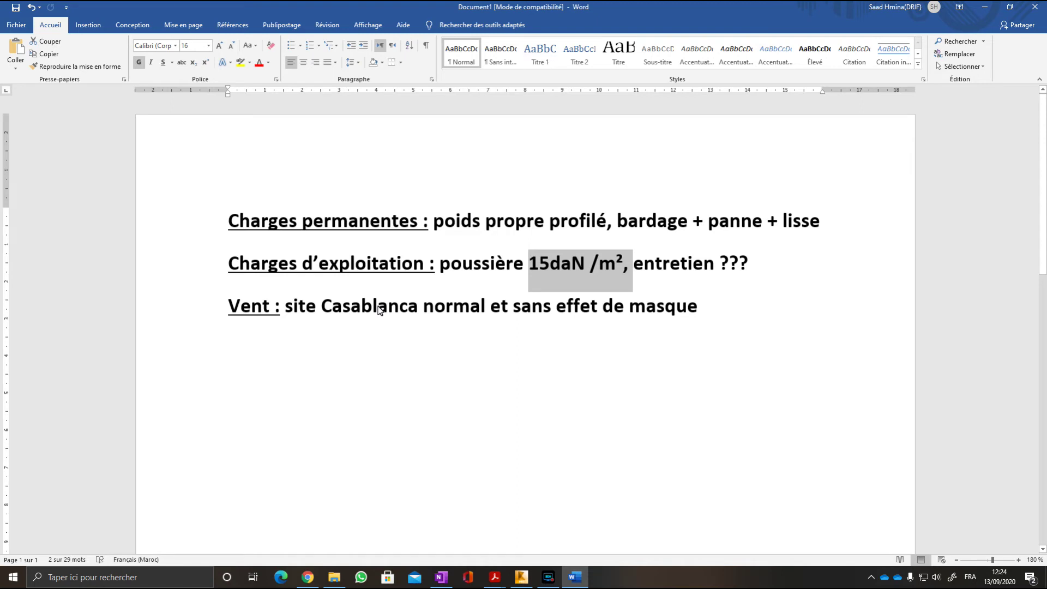
click(985, 7)
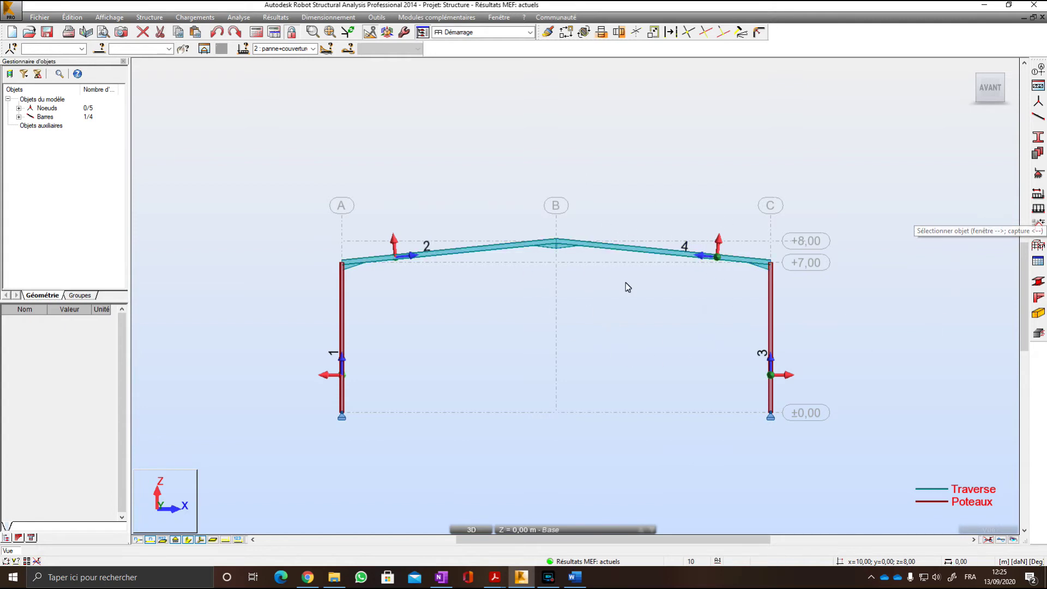
click(523, 33)
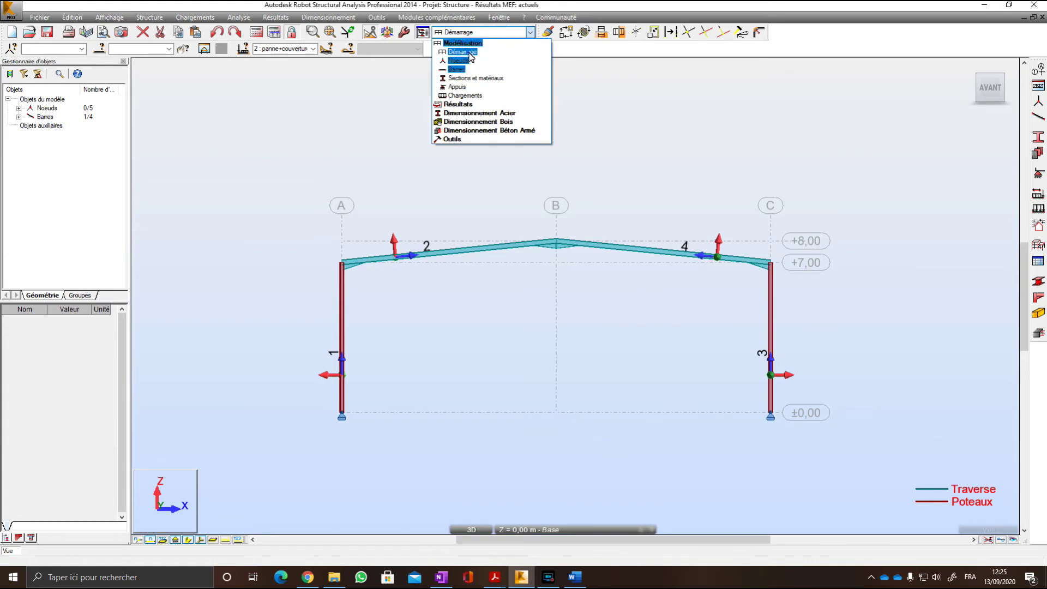
click(468, 52)
click(490, 32)
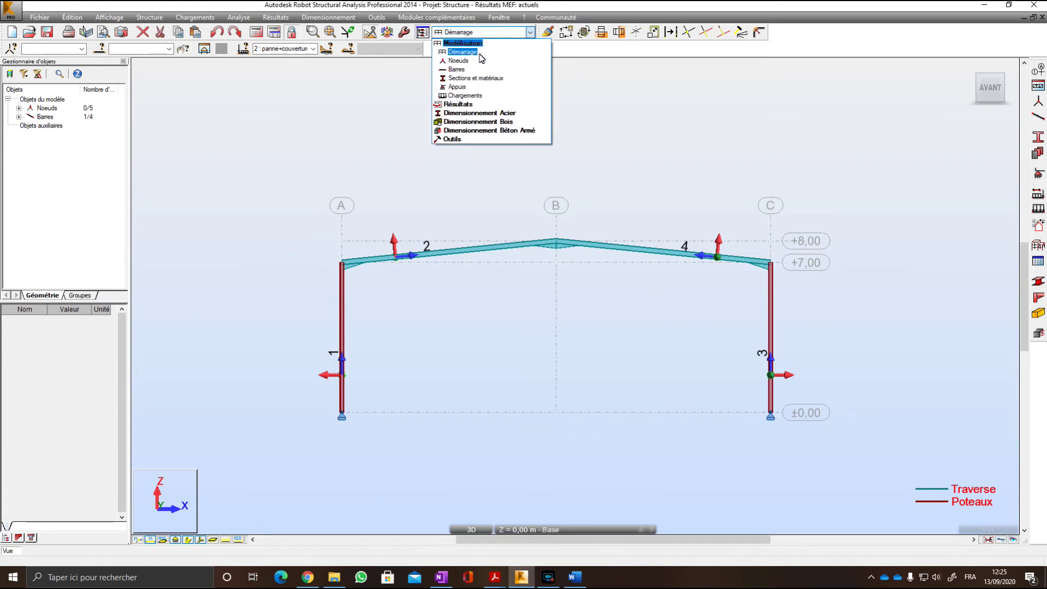
Review the load table of all five cases in the Chargements layout, including the load types, and return to the Démarrage layout.
click(475, 96)
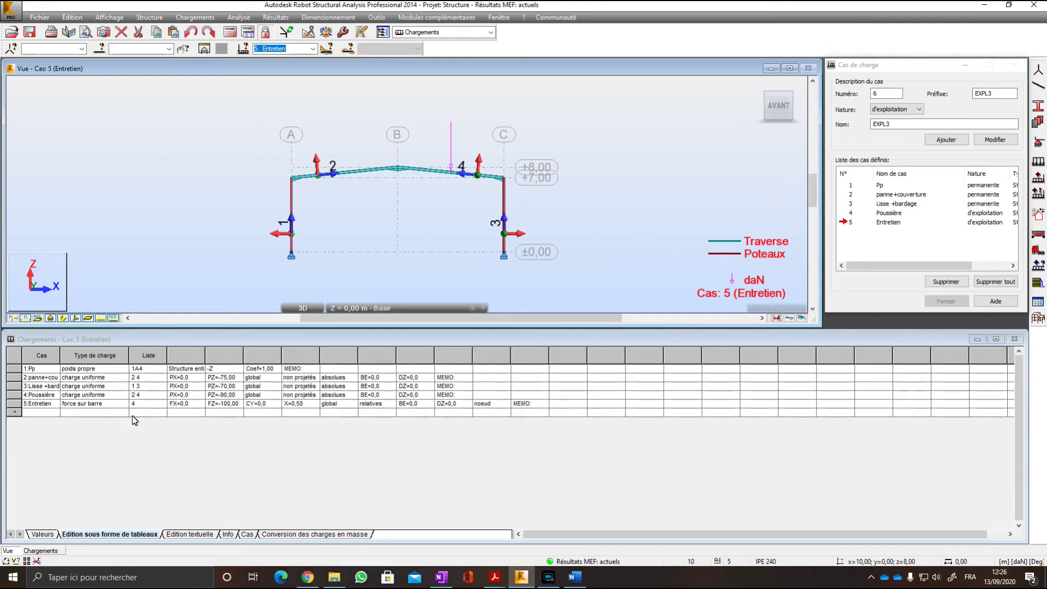
click(94, 371)
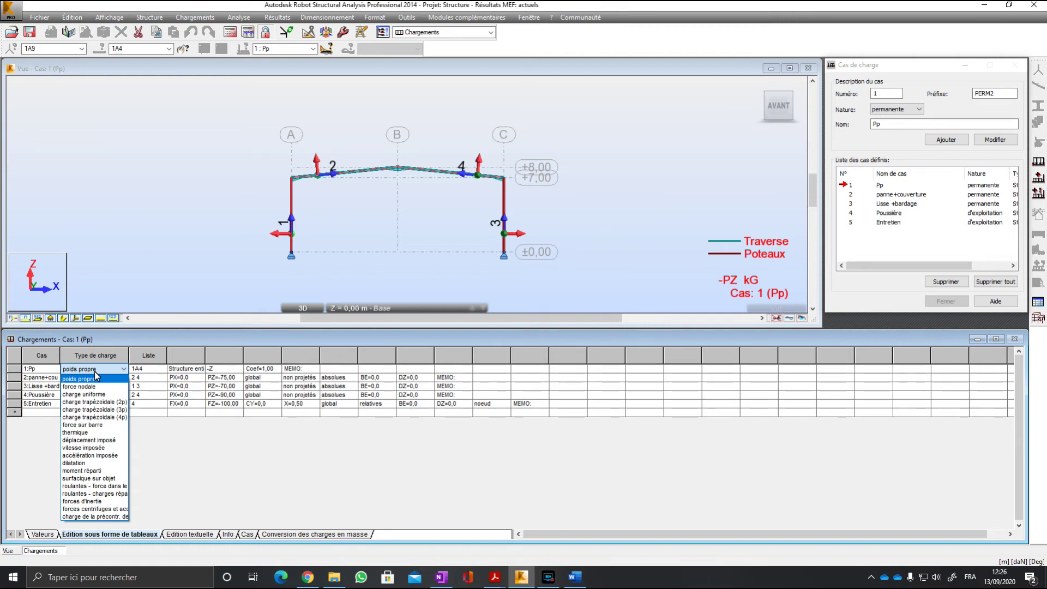
click(94, 372)
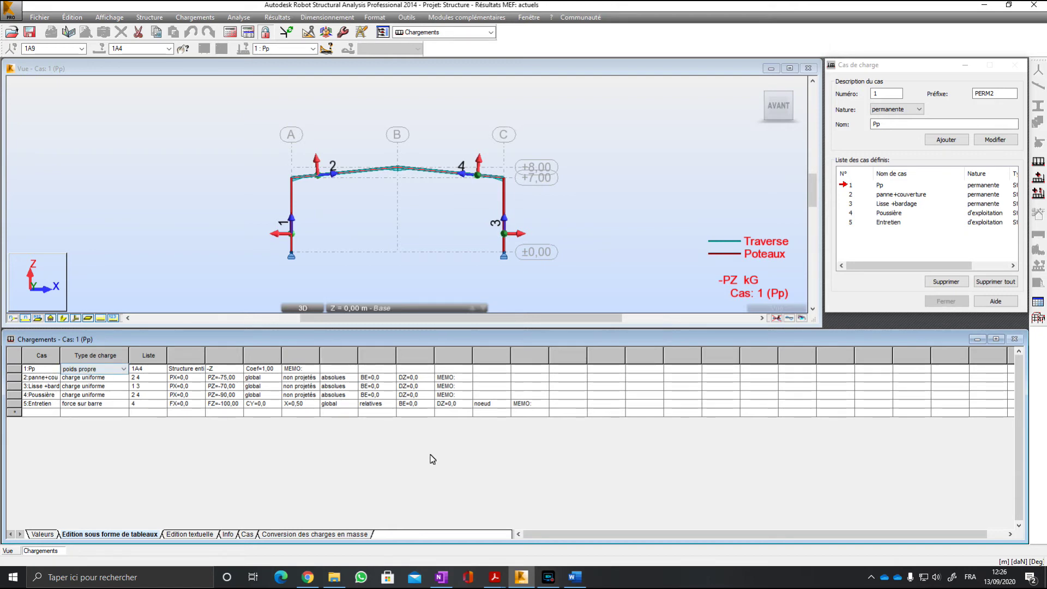
click(492, 33)
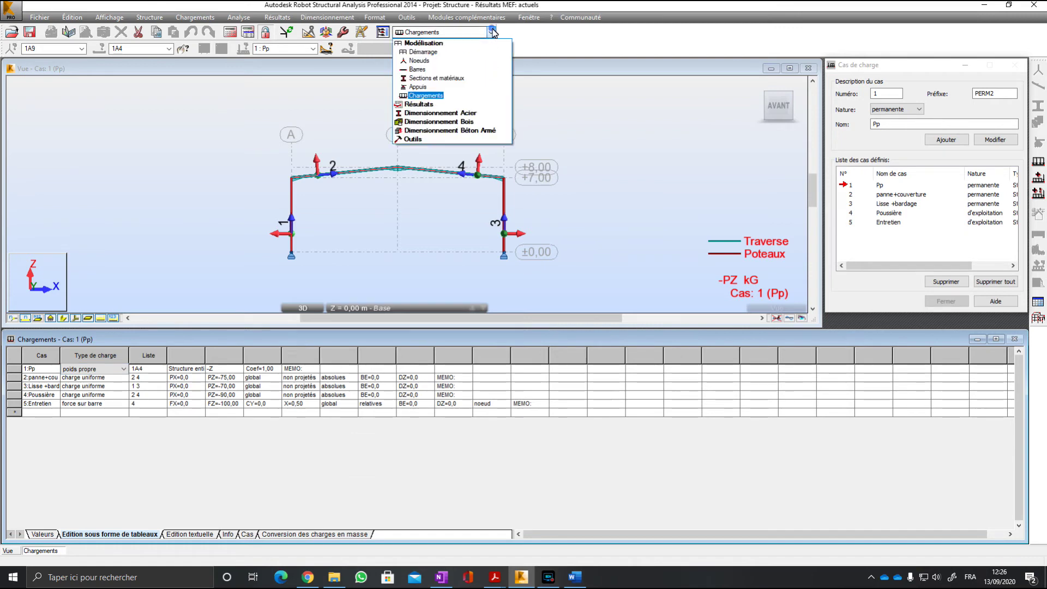
click(477, 53)
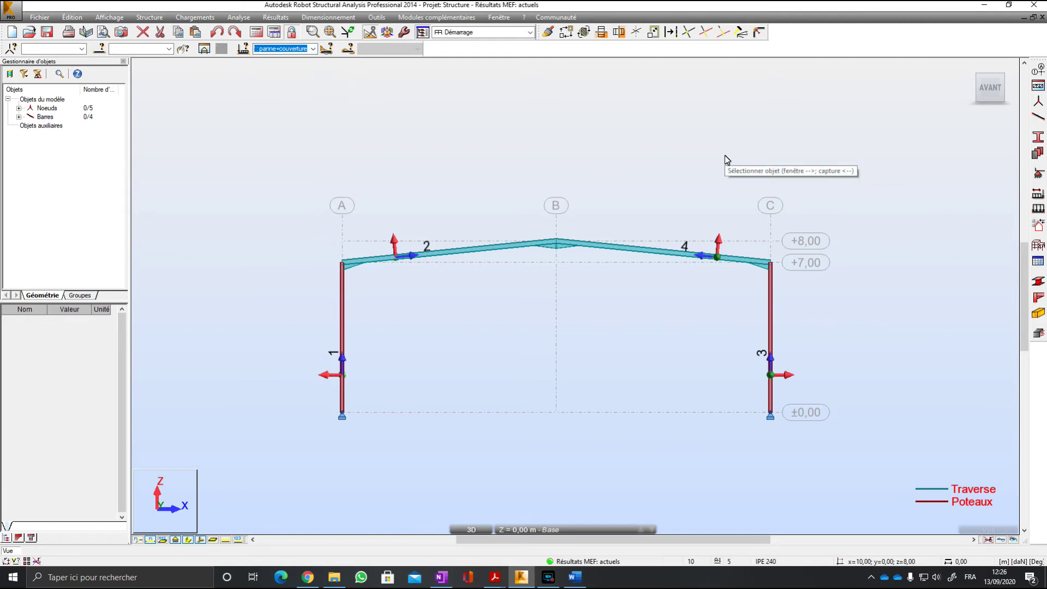
Start the NV65 Maroc 2D/3D snow and wind generator, hide the section shapes and detect the frame envelope automatically.
click(1039, 232)
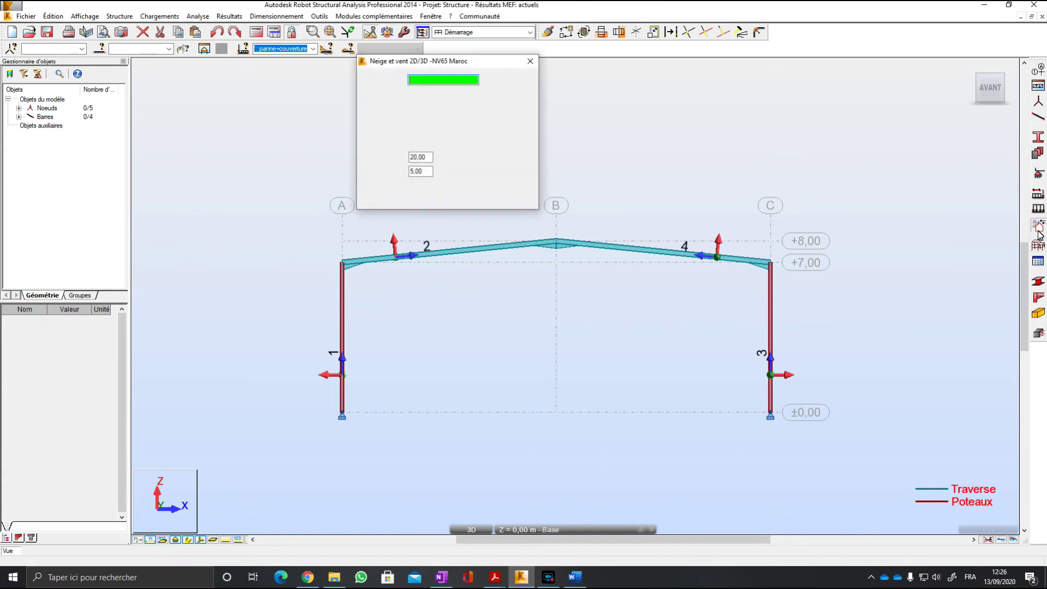
mouse_move(418, 62)
mouse_down()
mouse_move(571, 147)
mouse_move(830, 267)
mouse_move(645, 262)
mouse_move(592, 288)
mouse_up()
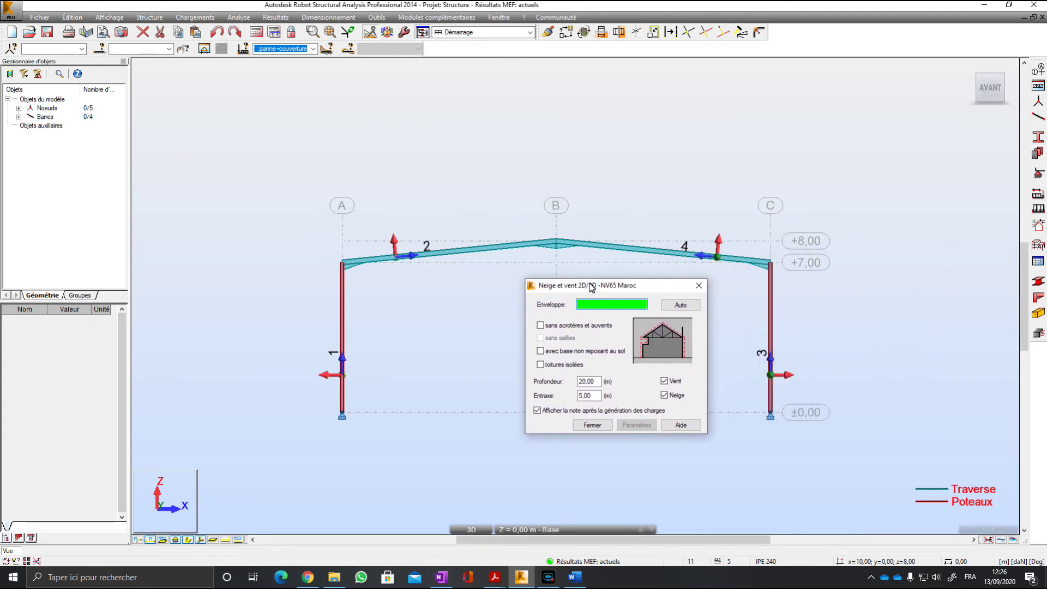
click(189, 539)
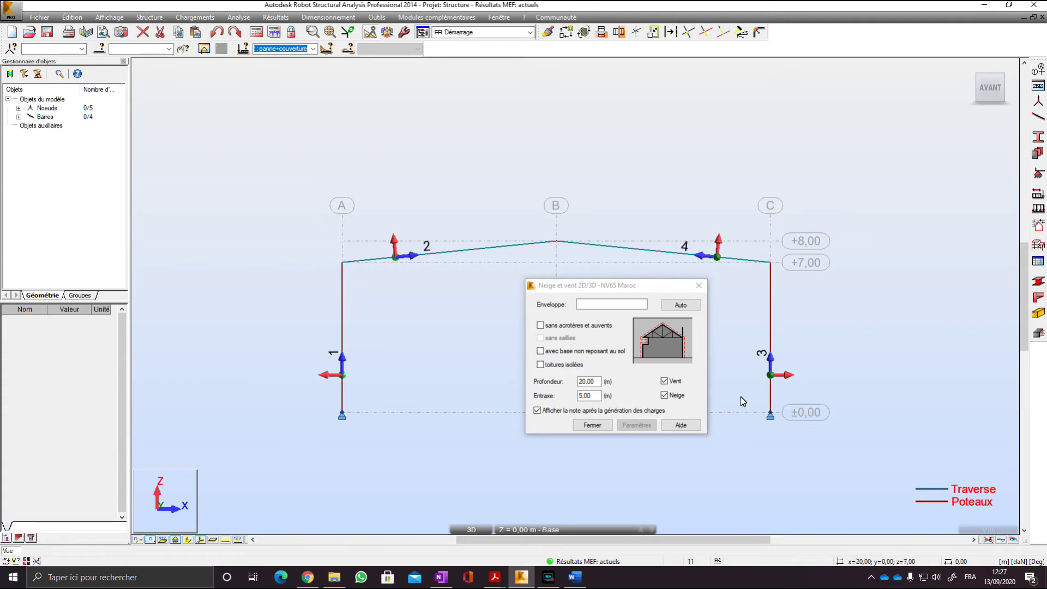
click(681, 305)
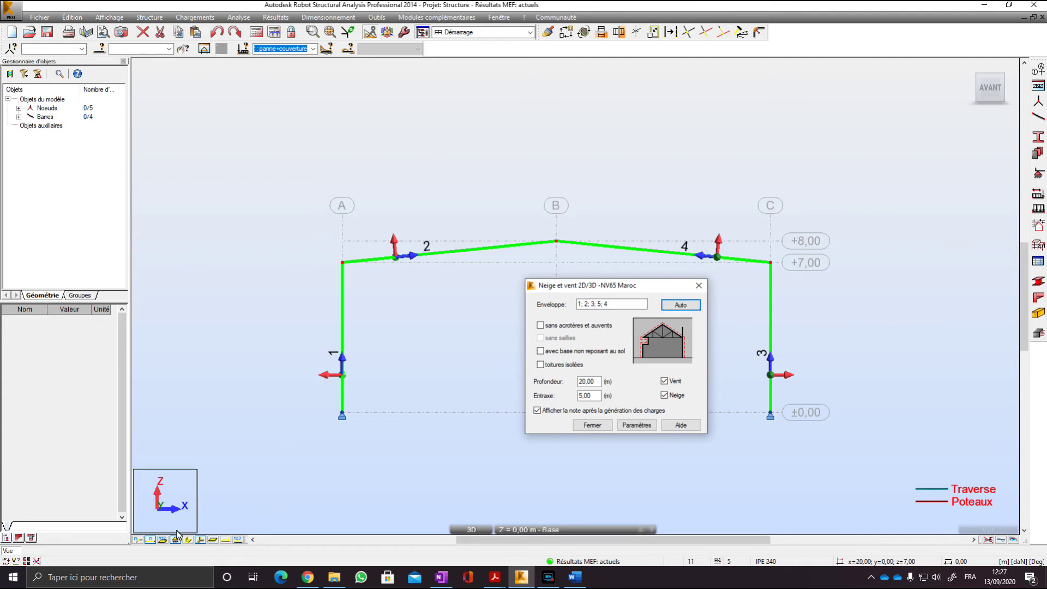
Display node numbers instead of bar numbers in the frame view.
click(151, 543)
click(138, 541)
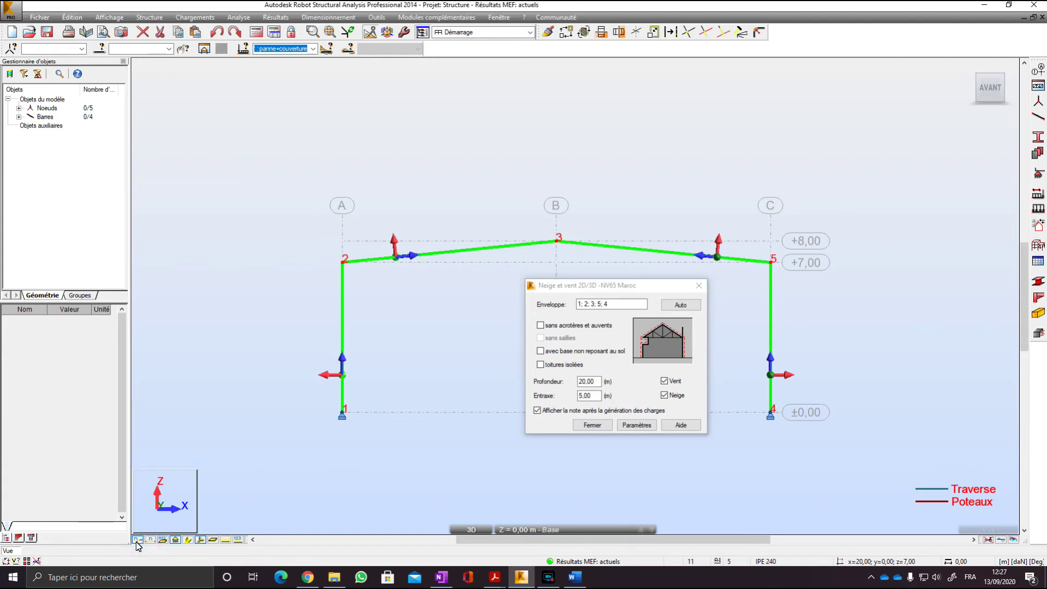
click(578, 289)
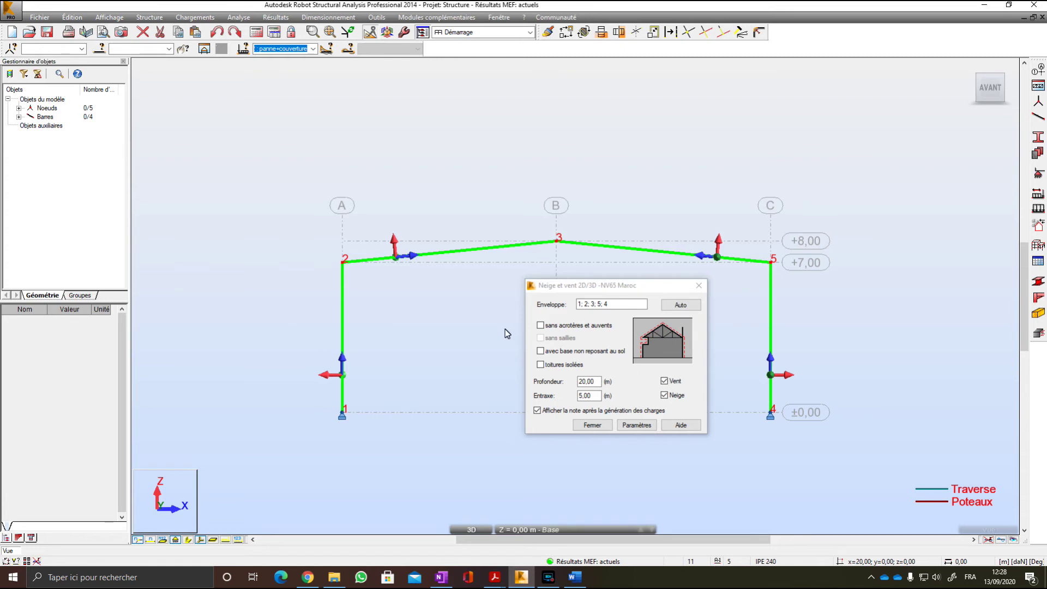
Set the building depth to 60 m and the frame spacing to 6 m, and exclude snow from the load generation.
click(540, 352)
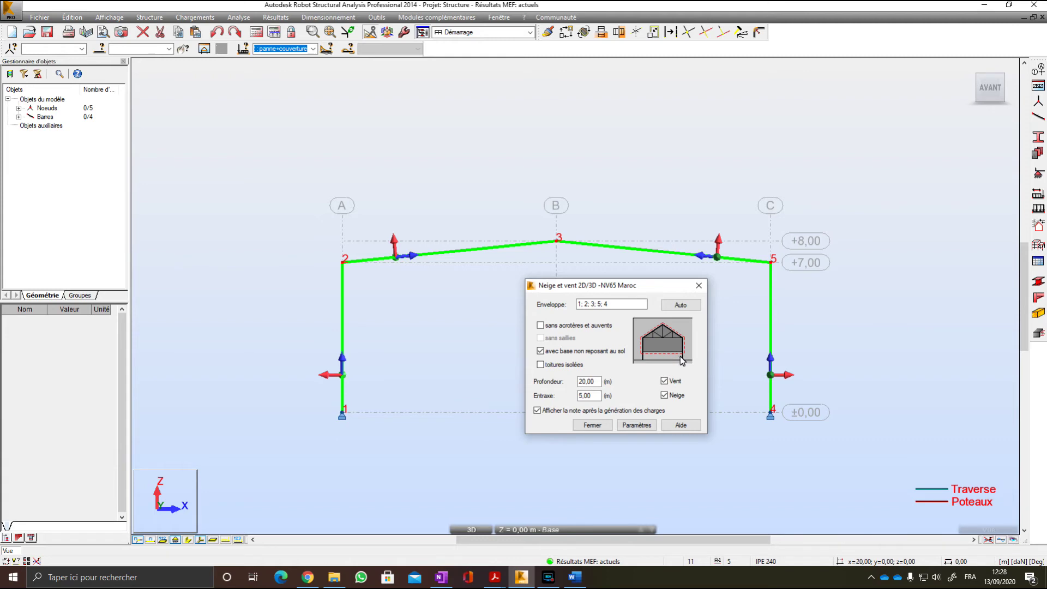
click(541, 352)
double_click(595, 383)
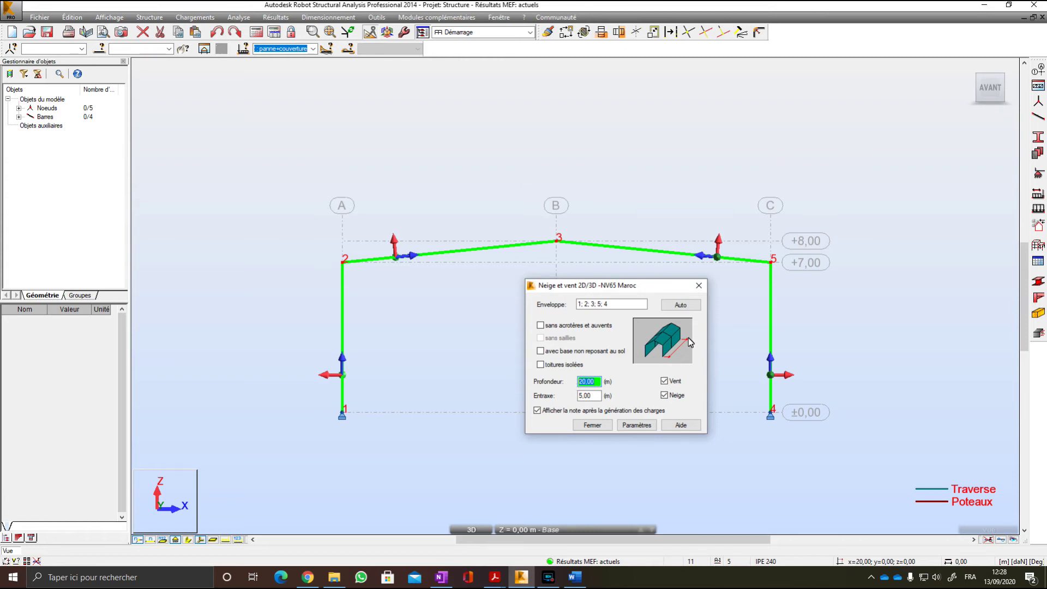
text(60)
click(590, 396)
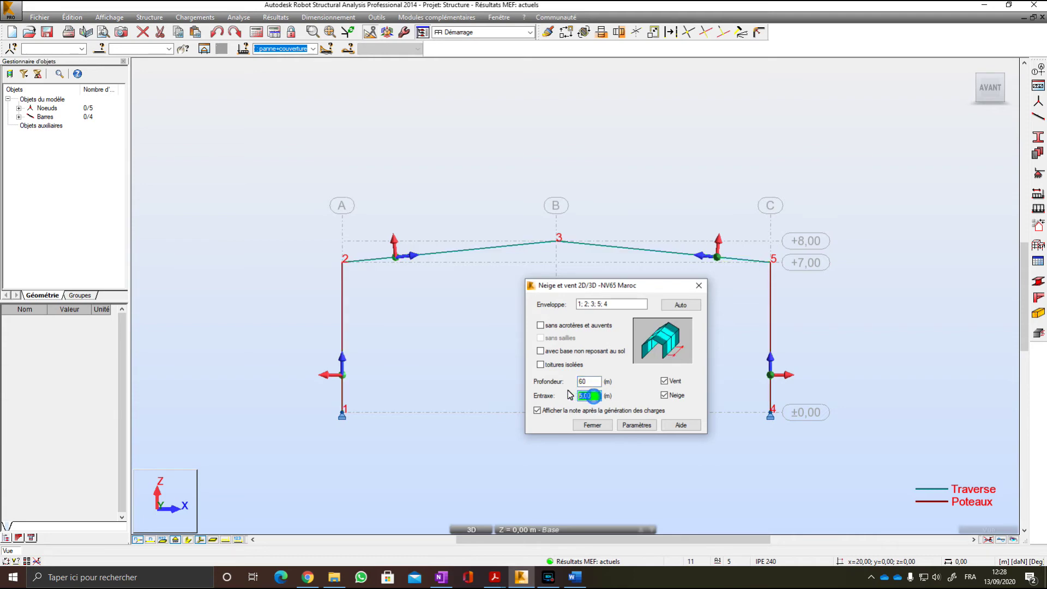
text(6)
click(665, 396)
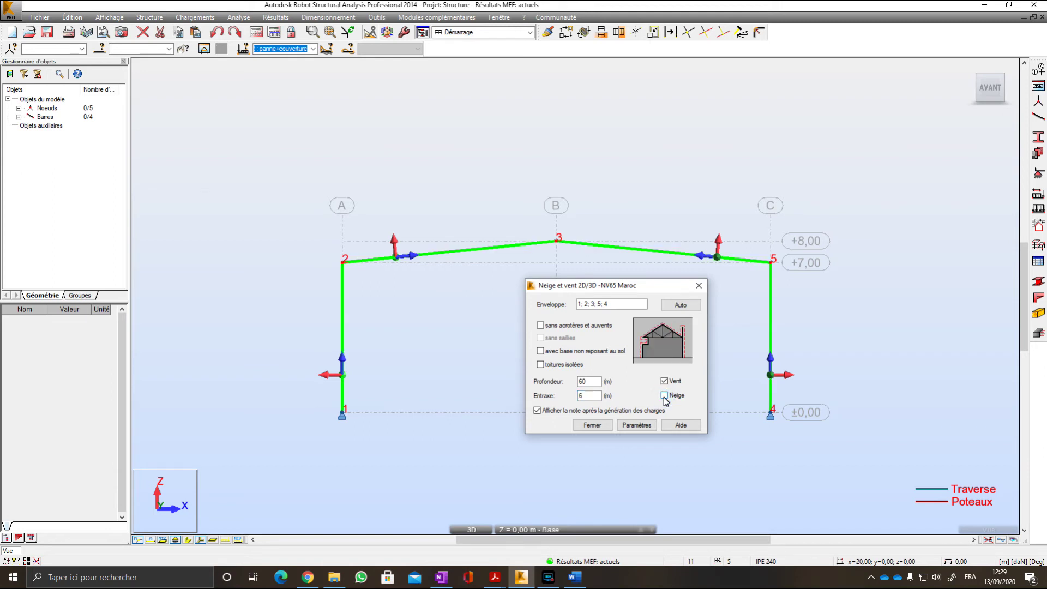
Open the detailed wind load parameters and set the department to Casablanca.
click(634, 426)
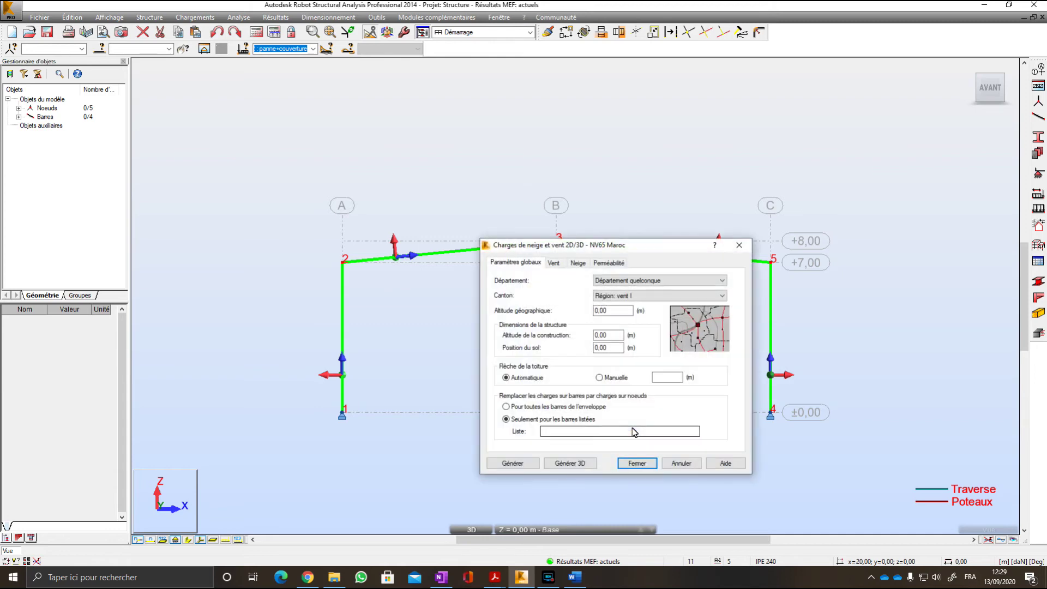
drag(626, 247, 651, 248)
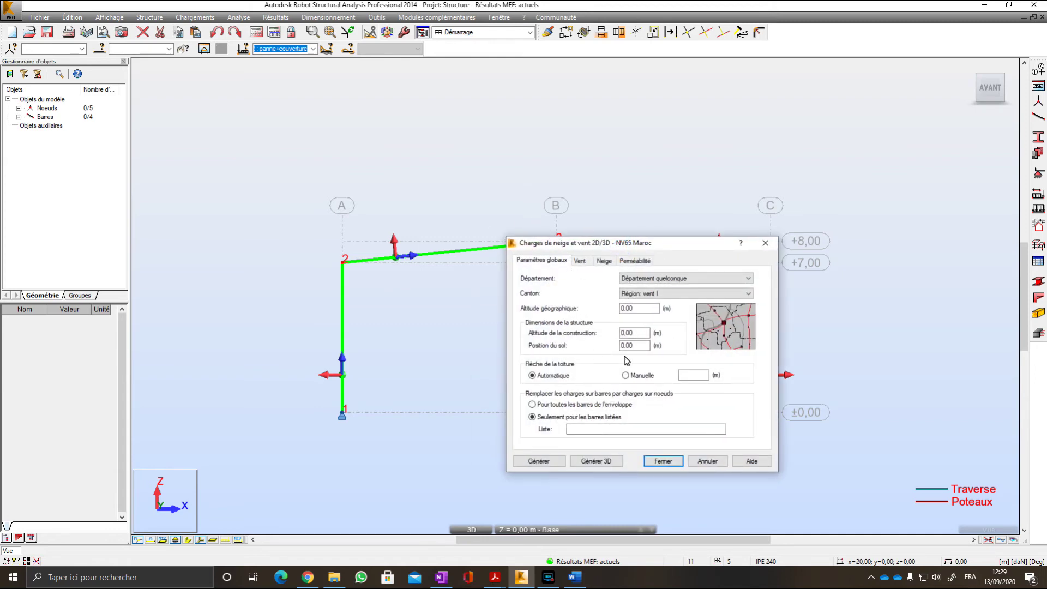
click(679, 279)
click(678, 280)
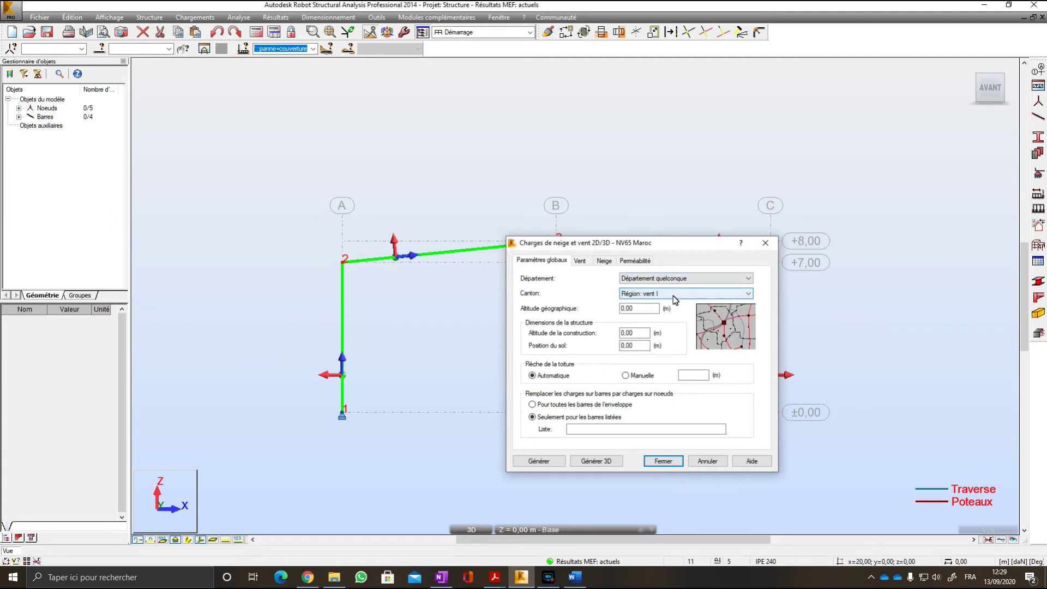
click(669, 295)
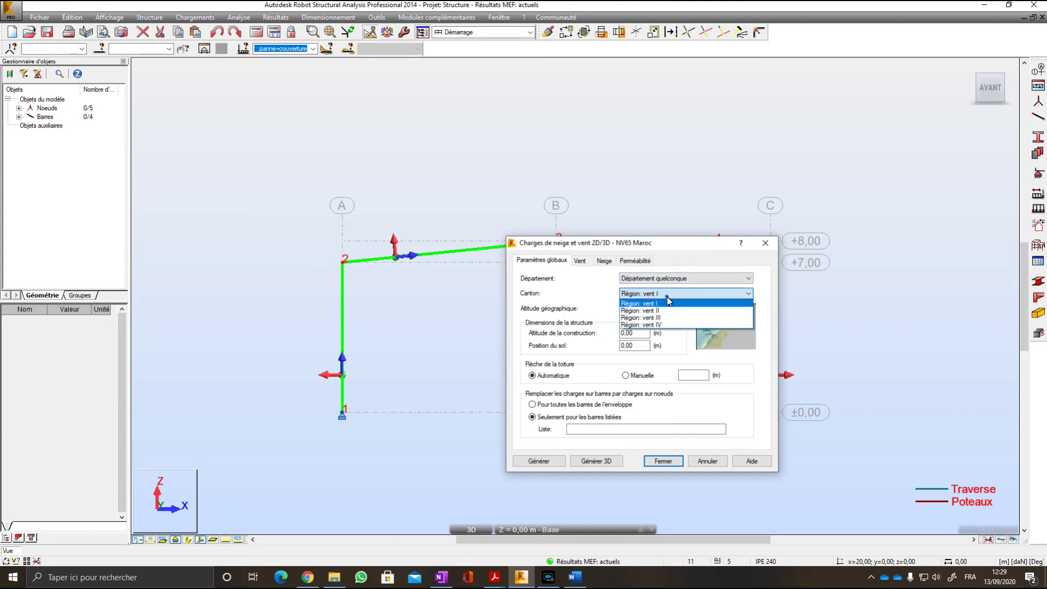
click(666, 297)
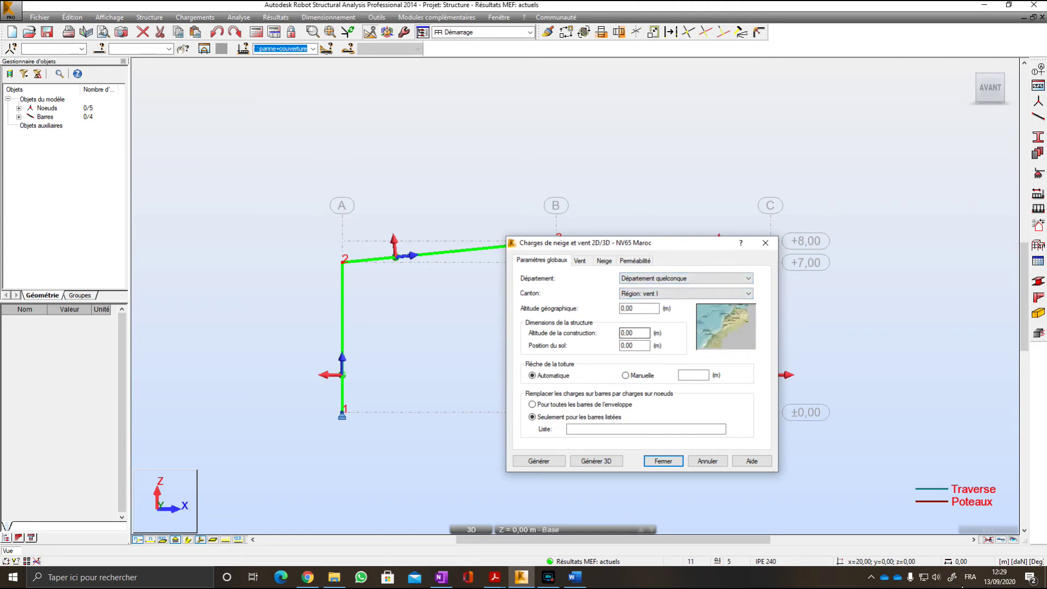
click(662, 279)
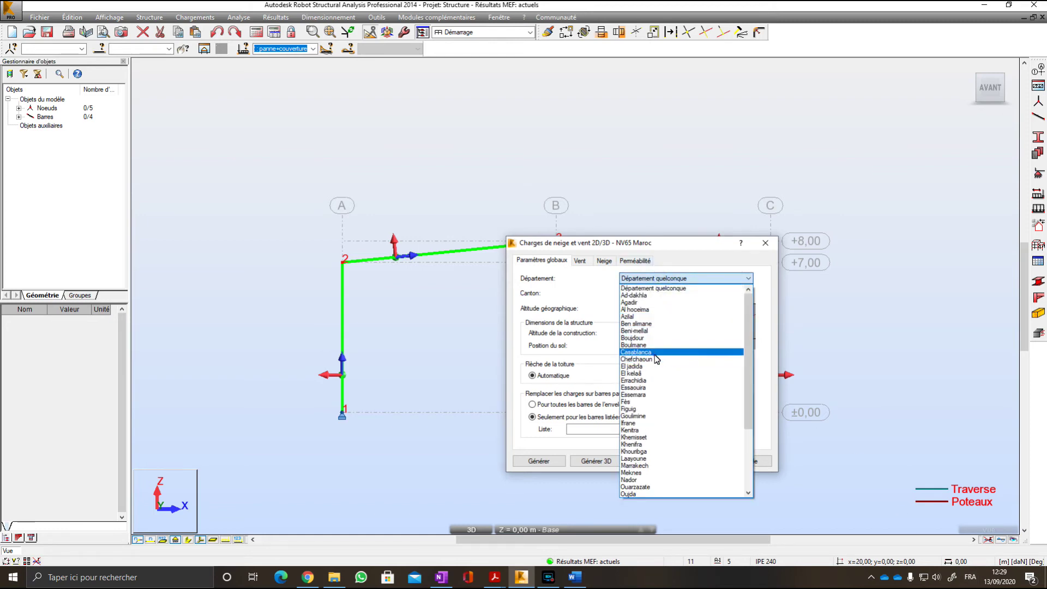
click(655, 352)
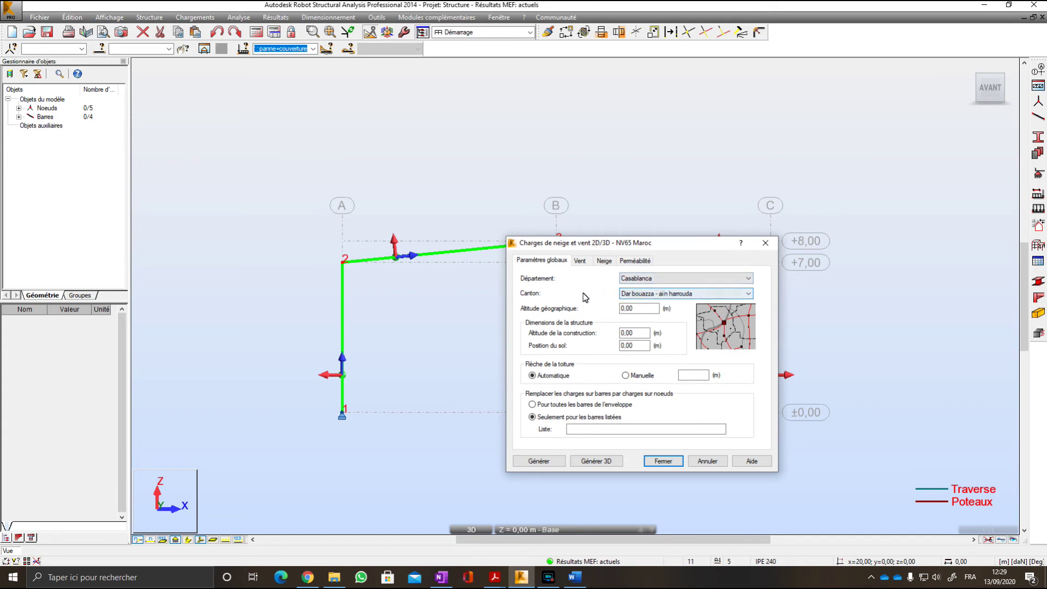
Check the wind region assigned to the chosen department and the geographic altitude setting.
click(577, 261)
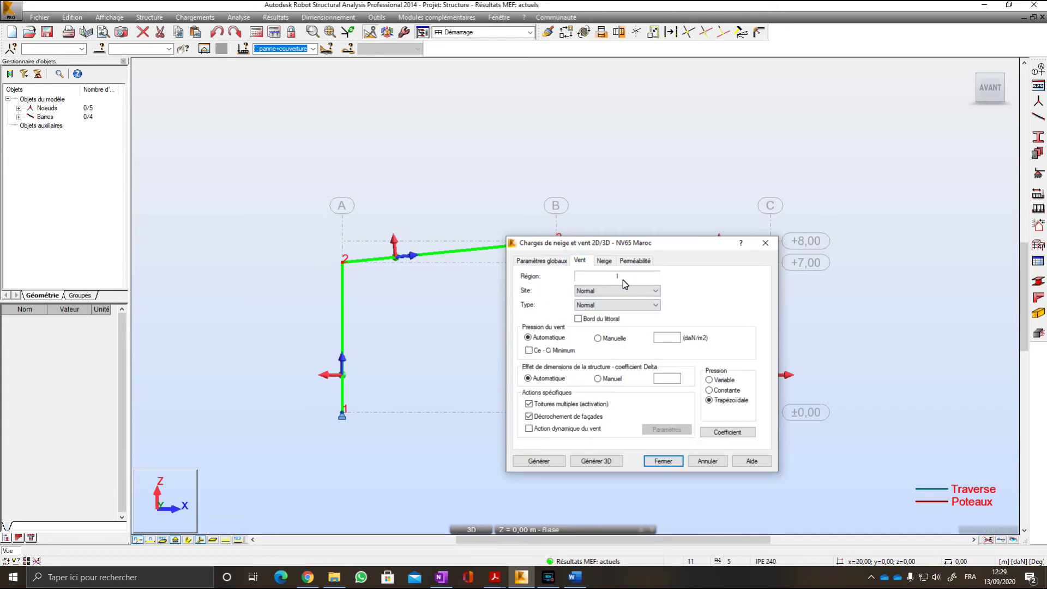
click(560, 261)
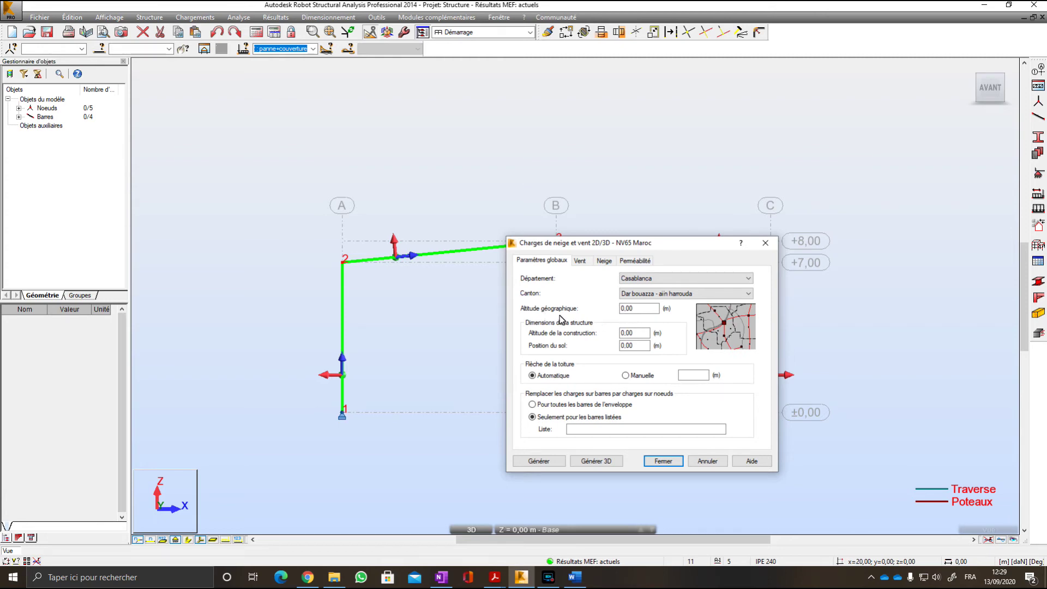
click(639, 308)
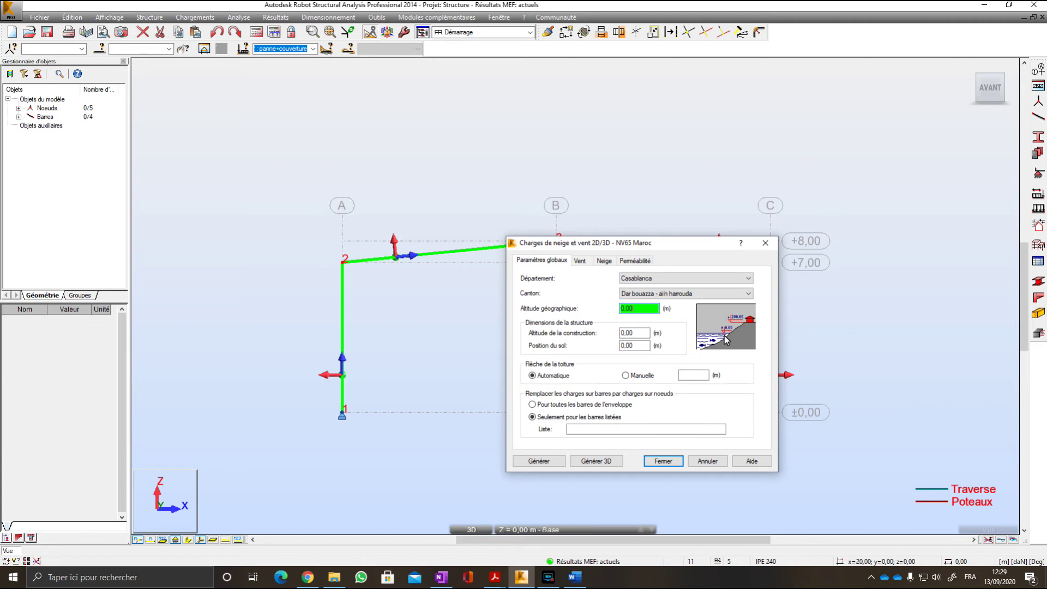
click(640, 312)
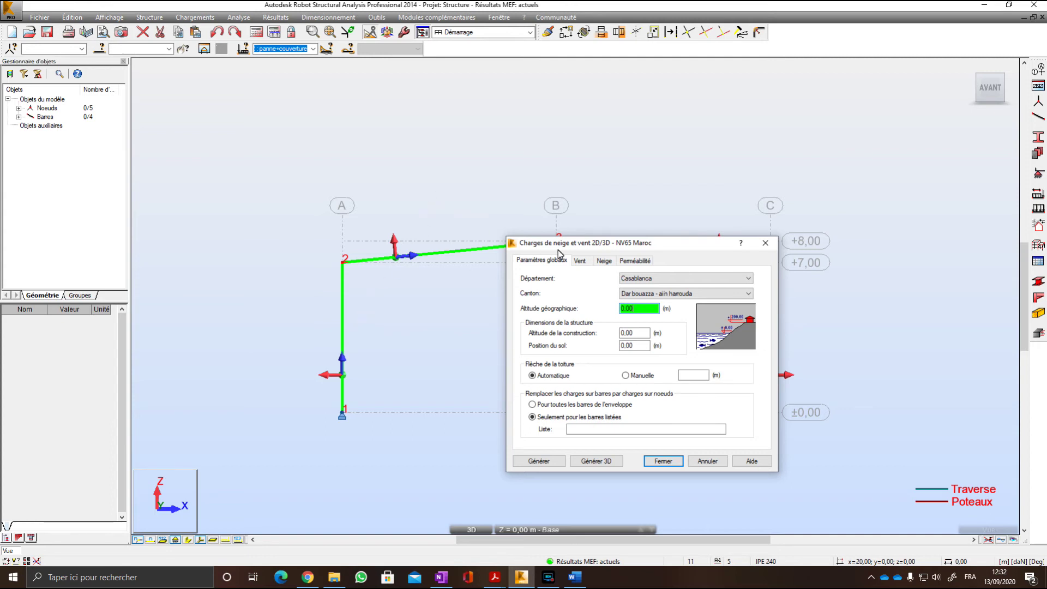
Try the Protégé site option in the wind parameters and set the site back to Normal.
click(586, 261)
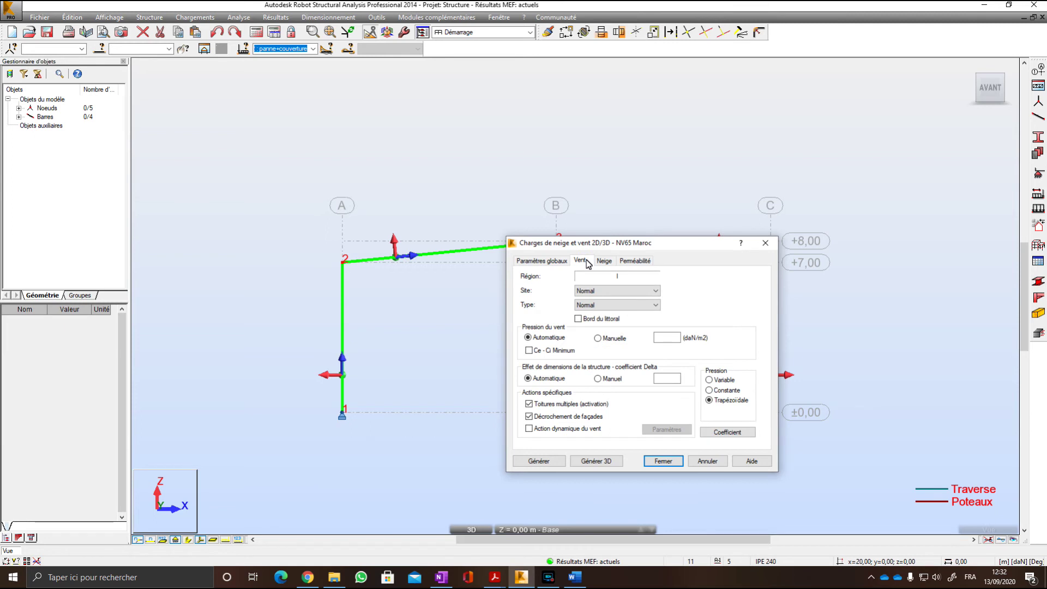
click(622, 291)
click(606, 293)
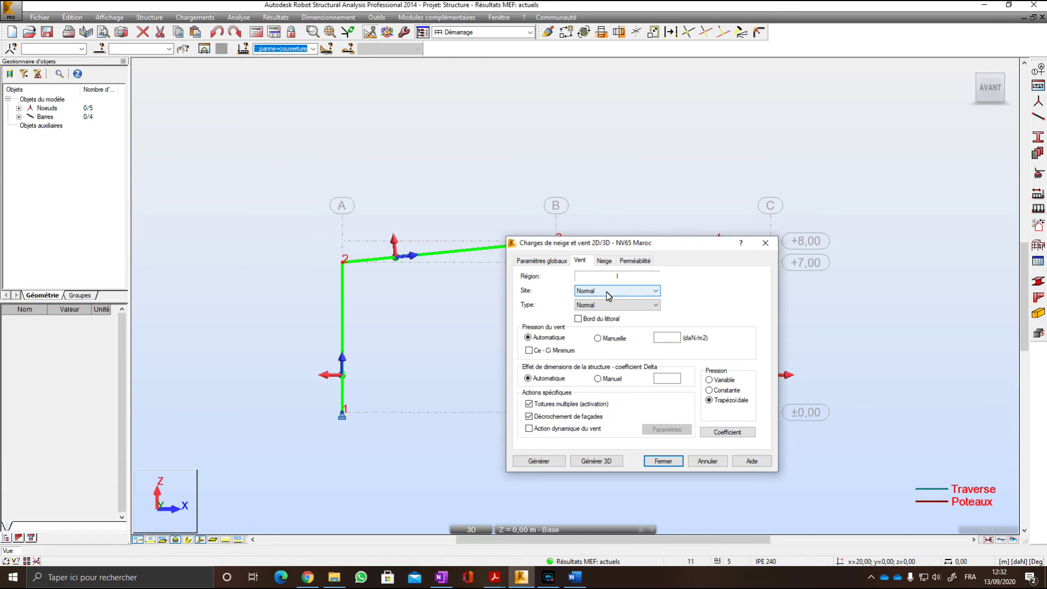
click(607, 292)
click(607, 293)
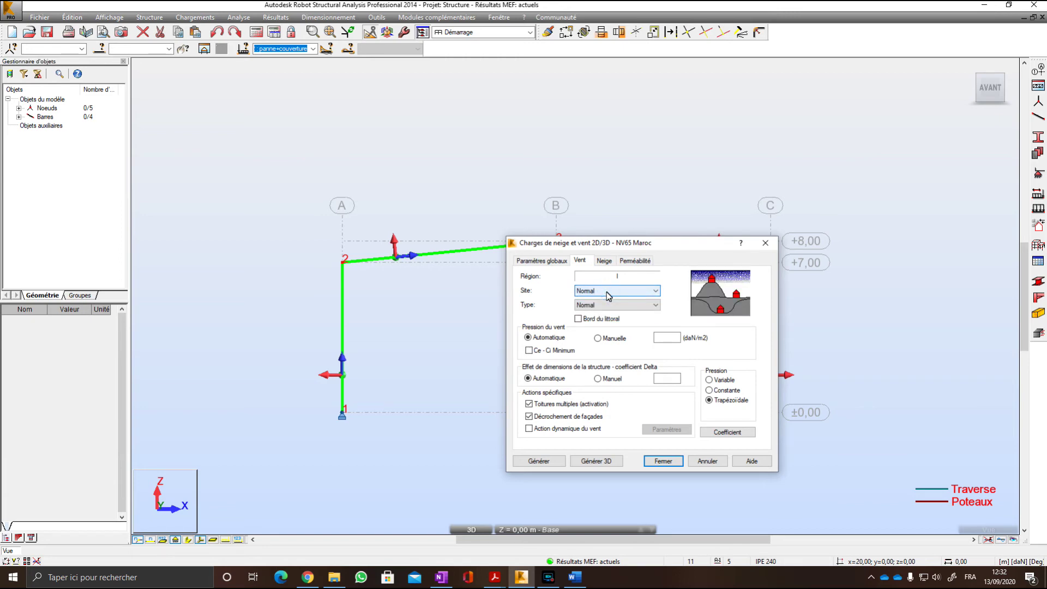
click(606, 292)
click(606, 301)
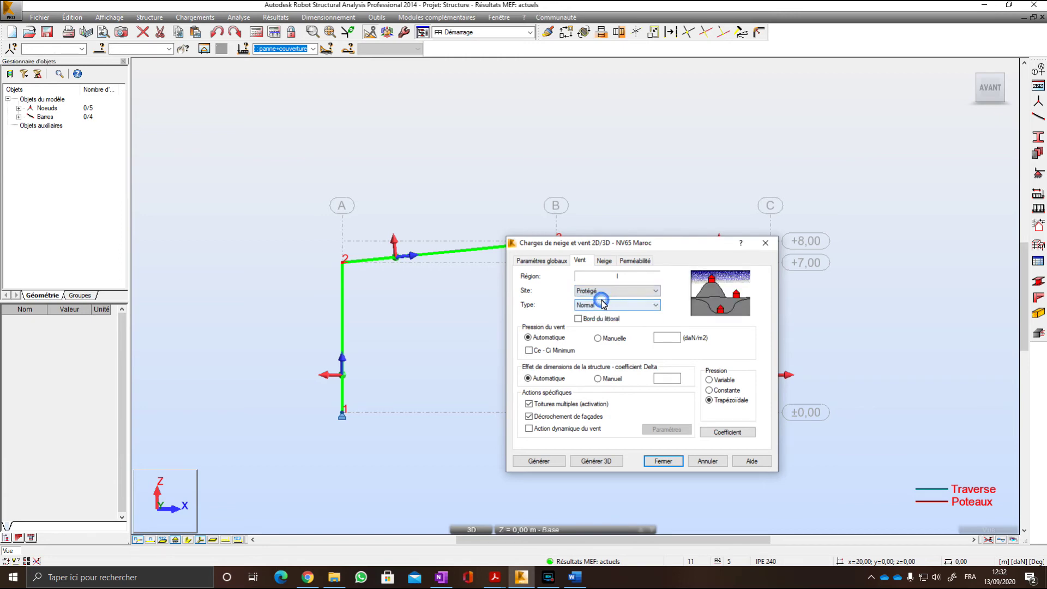
click(602, 290)
click(603, 308)
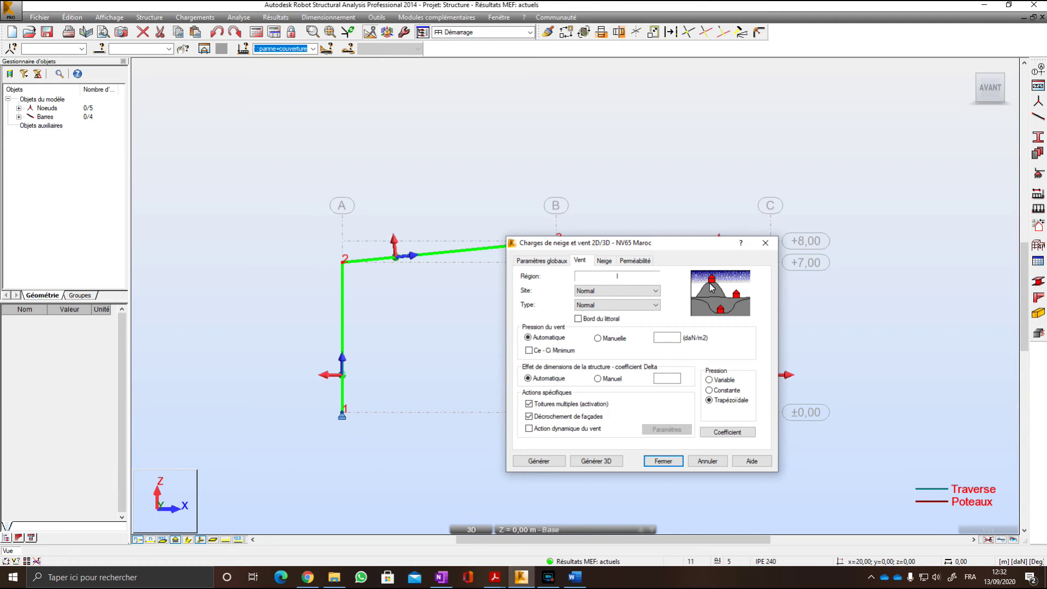
Check the available wind types and the global site parameters, and return to the wind parameters.
click(633, 306)
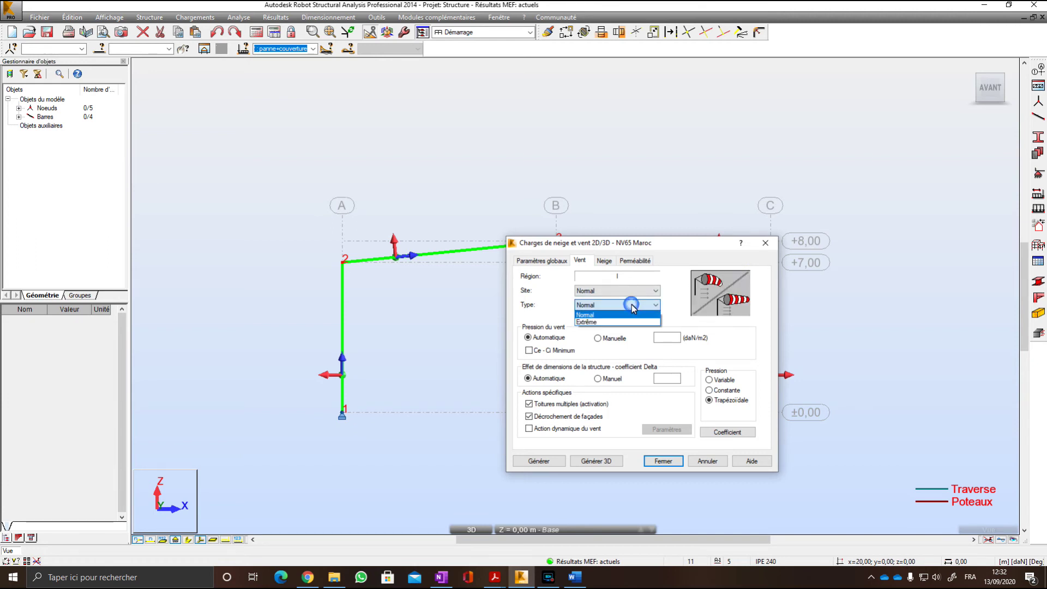
click(632, 307)
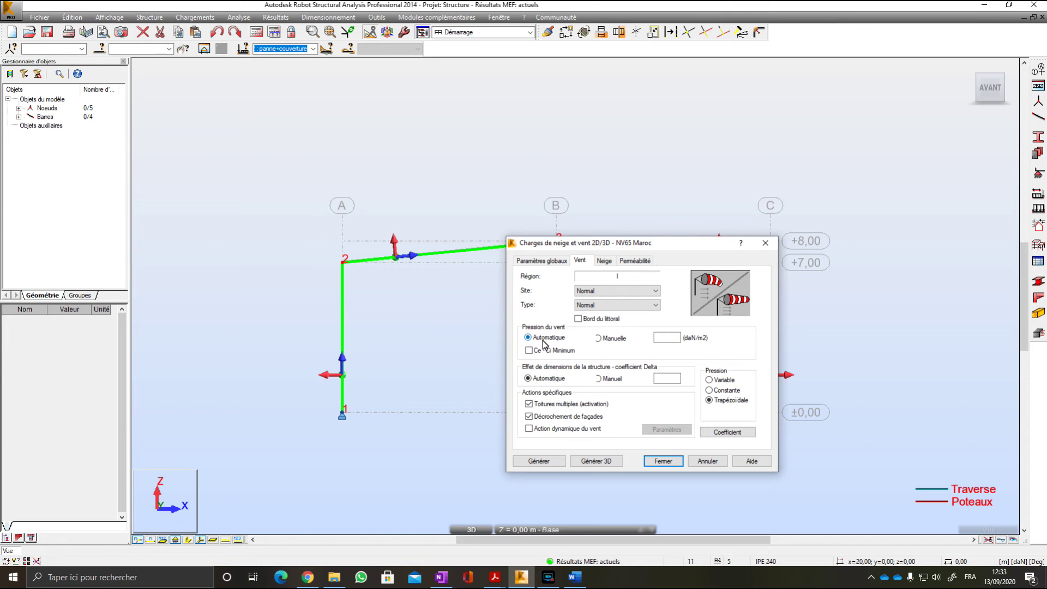
click(541, 261)
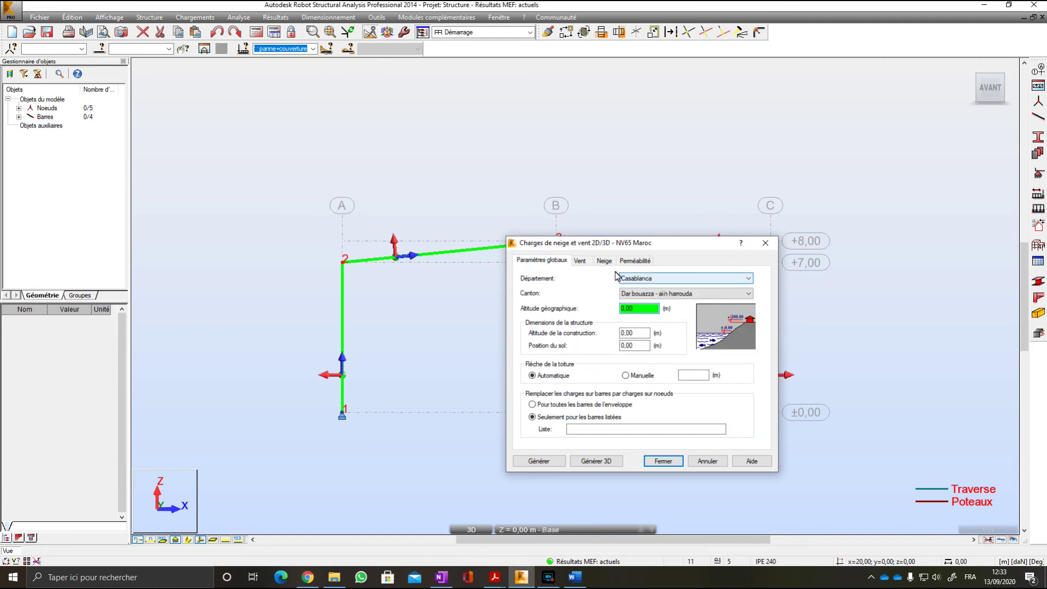
click(580, 261)
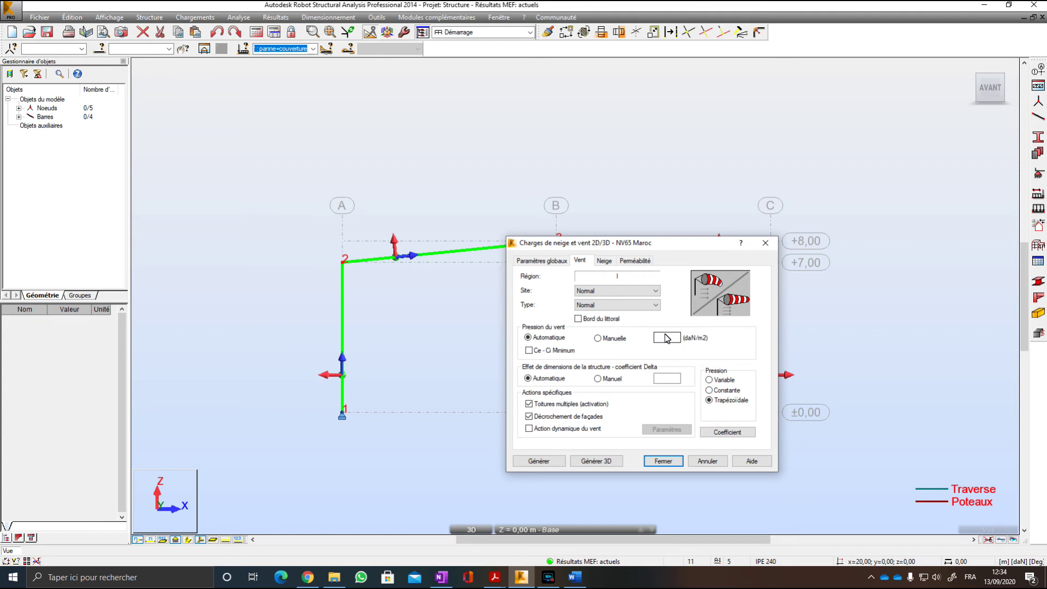
Activate the Ce-Ci Minimum option for the wind pressure and set the pressure distribution to Constante.
click(529, 351)
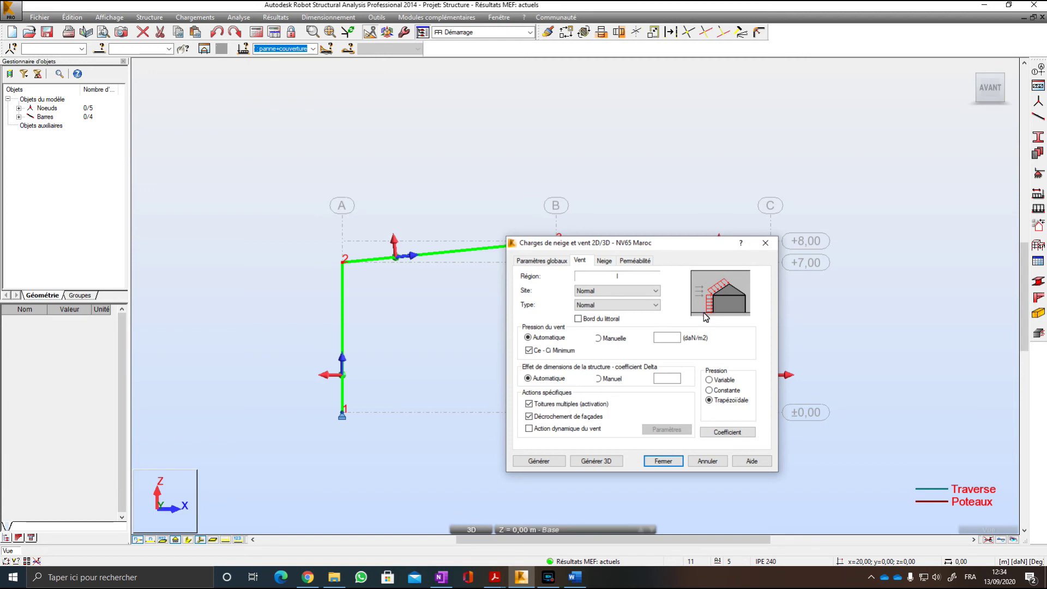
click(529, 351)
click(532, 353)
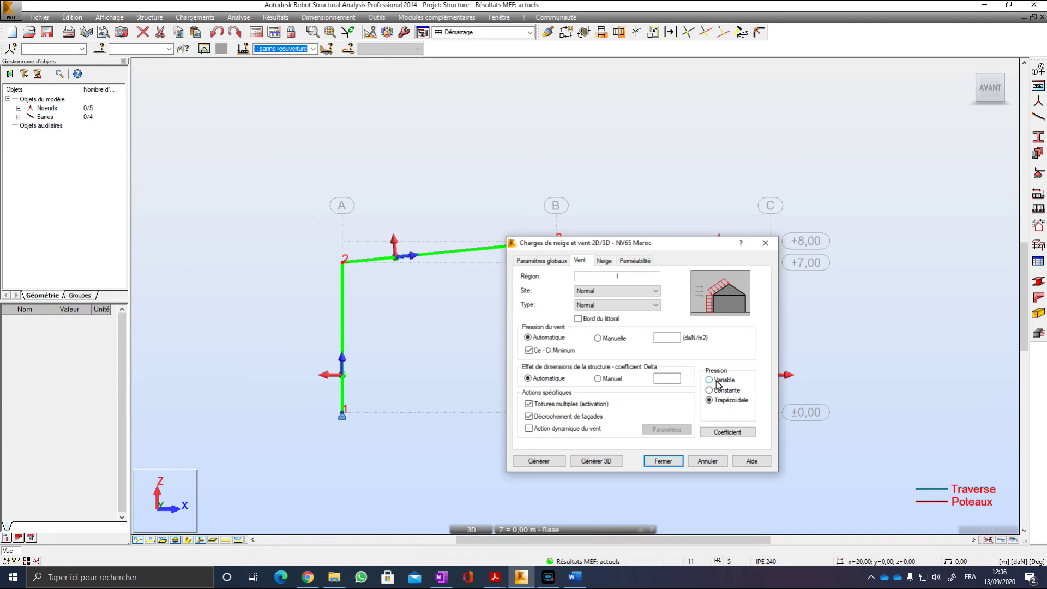
click(708, 390)
Deactivate the multiple roofs and façade setback options among the specific wind actions.
drag(643, 243, 401, 312)
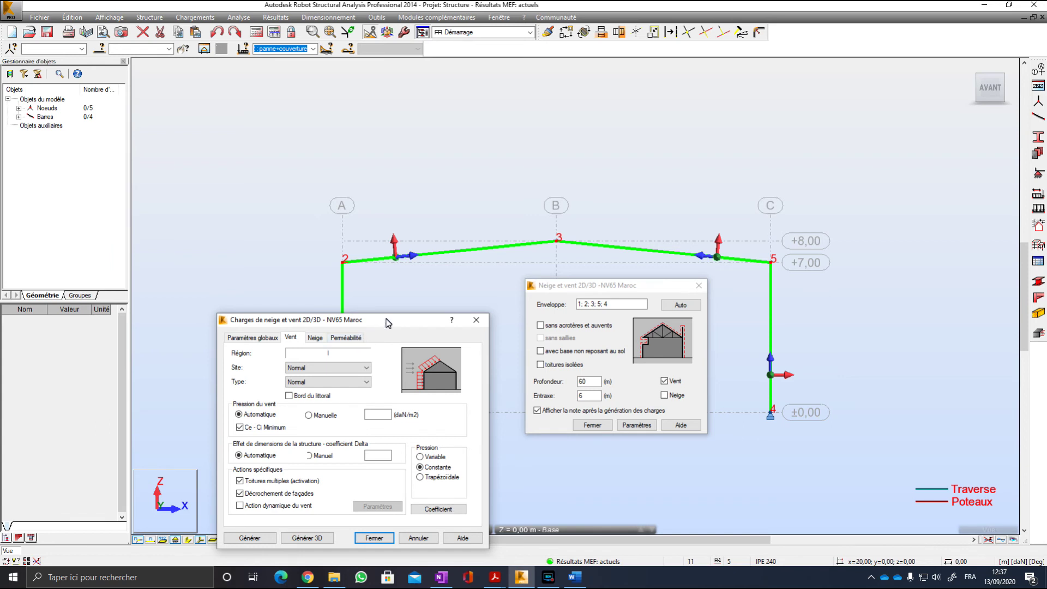
drag(386, 323, 559, 200)
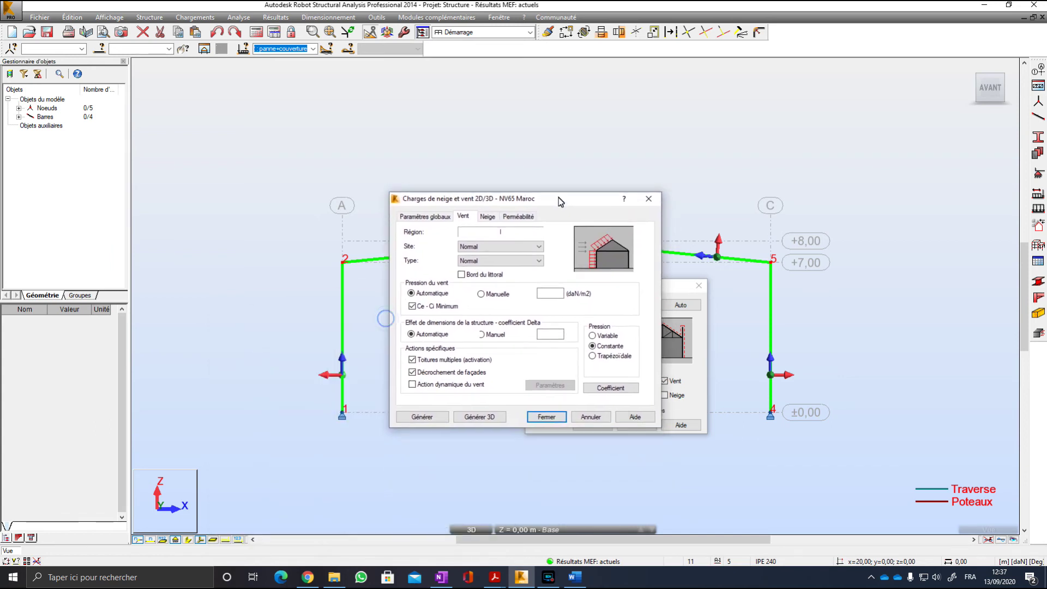
click(413, 360)
click(413, 372)
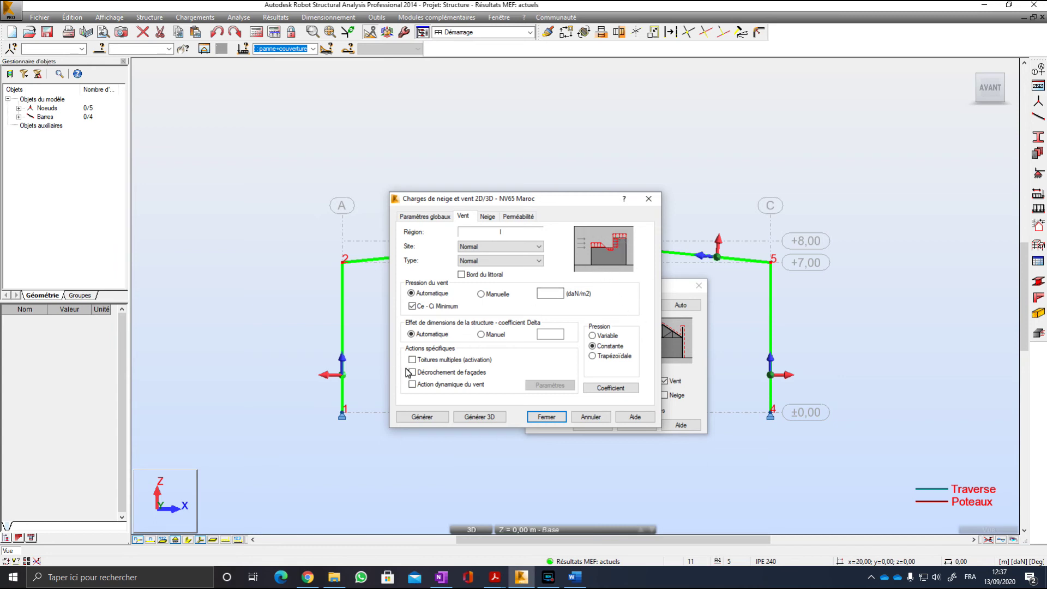
Set the permeability of the front gable (Avant) to 40 %.
click(483, 217)
click(514, 217)
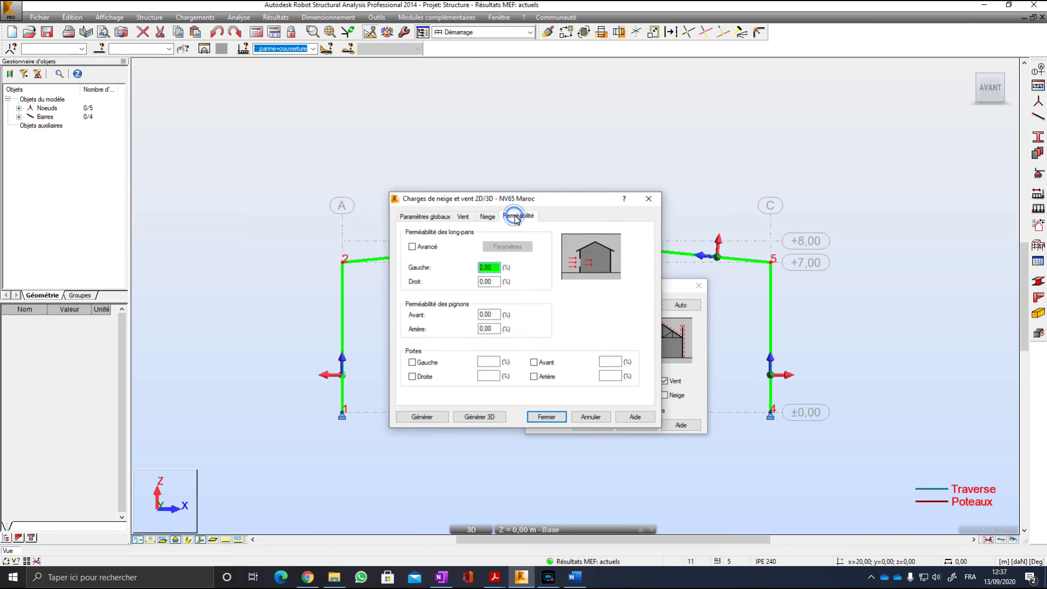
drag(538, 204, 594, 228)
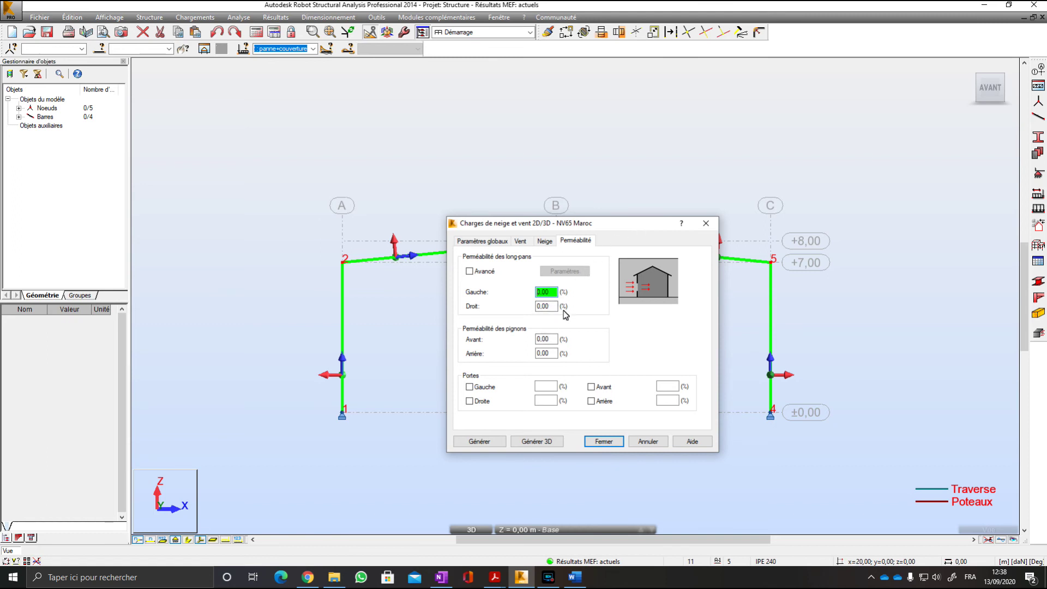
click(549, 340)
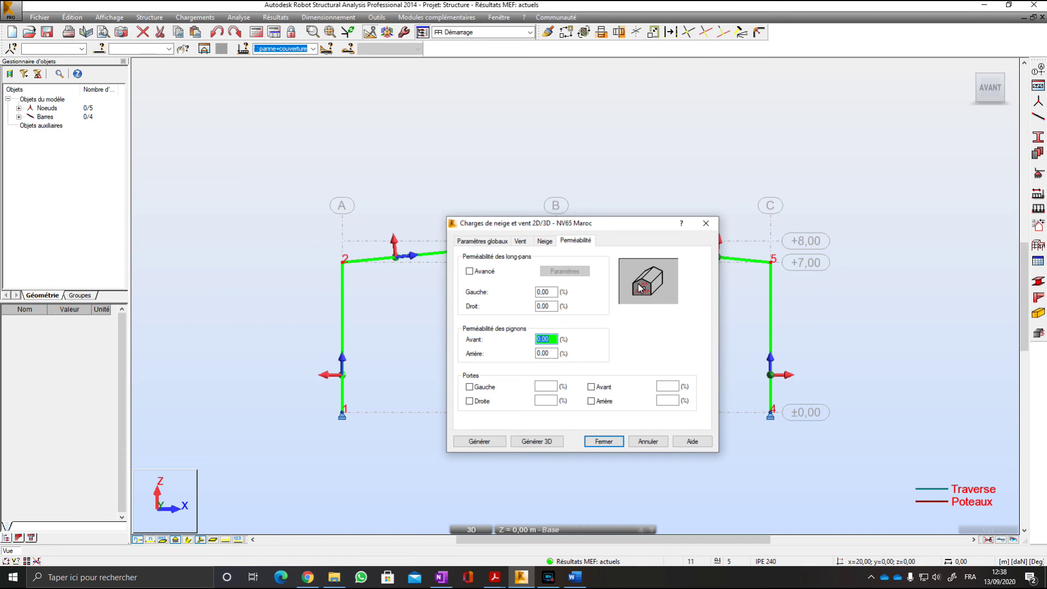
text(4)
click(550, 293)
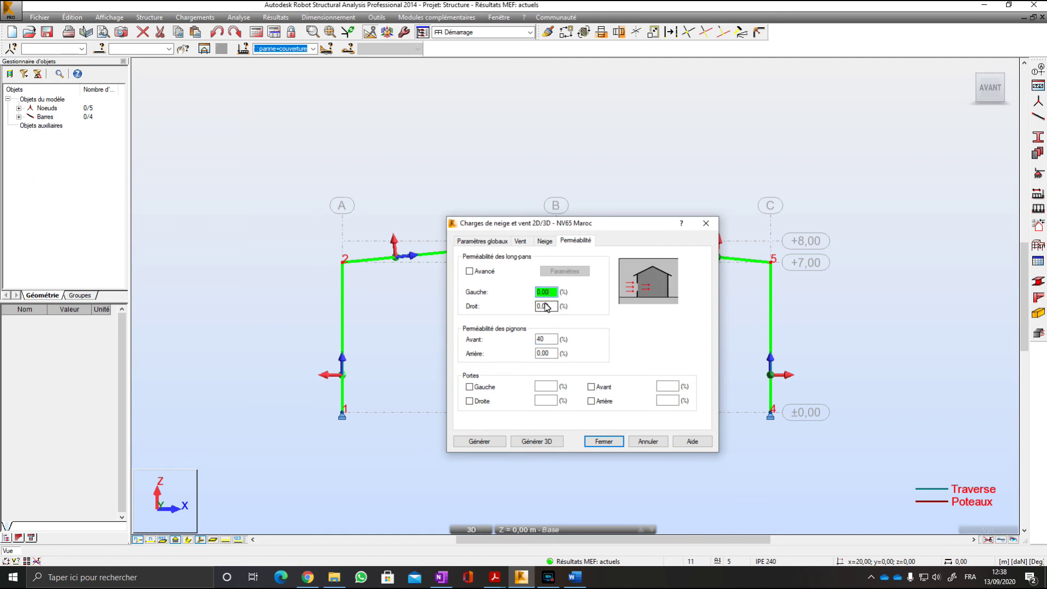
click(547, 307)
click(547, 354)
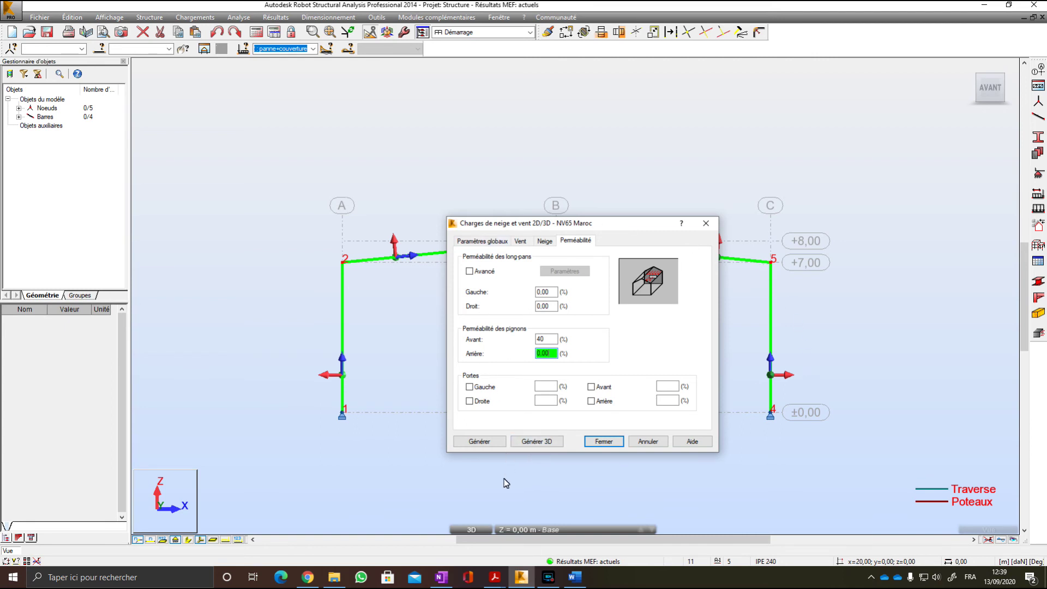
Generate the snow and wind loads, dismiss the warning, and close the calculation note and the generator.
click(488, 445)
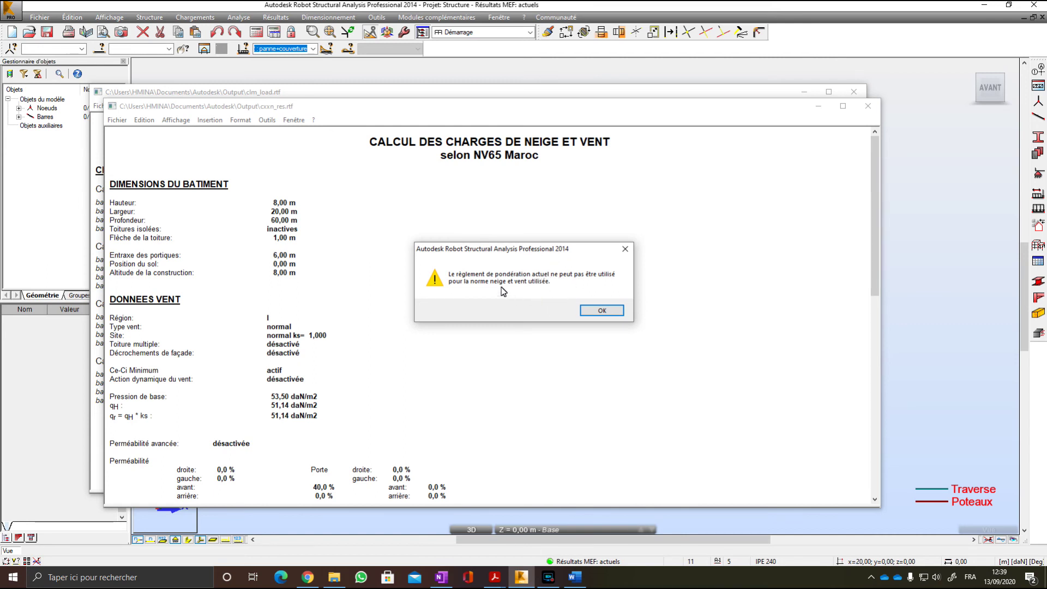
click(600, 315)
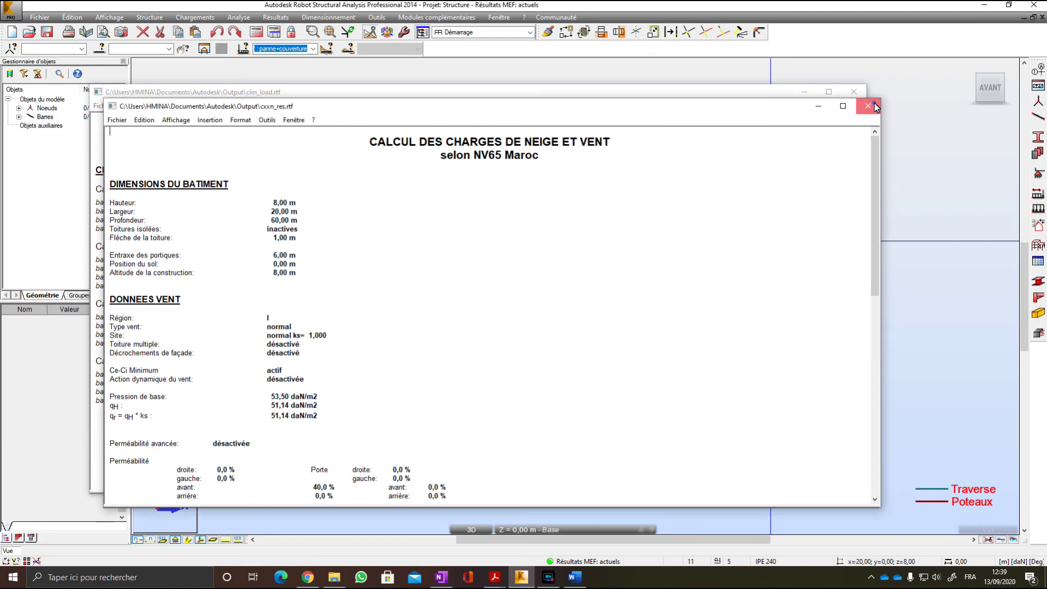
click(875, 107)
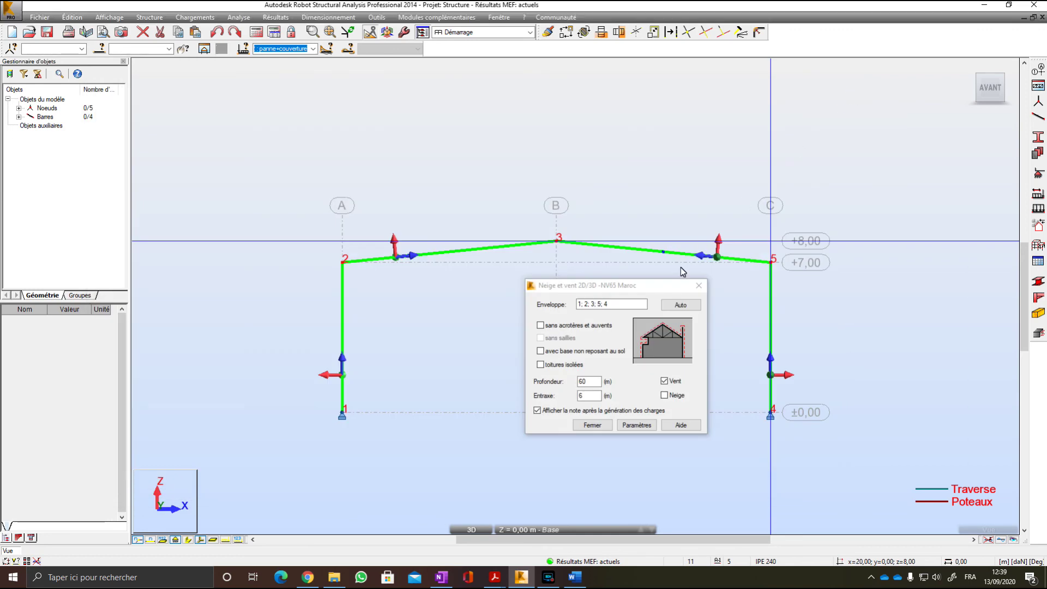
click(701, 284)
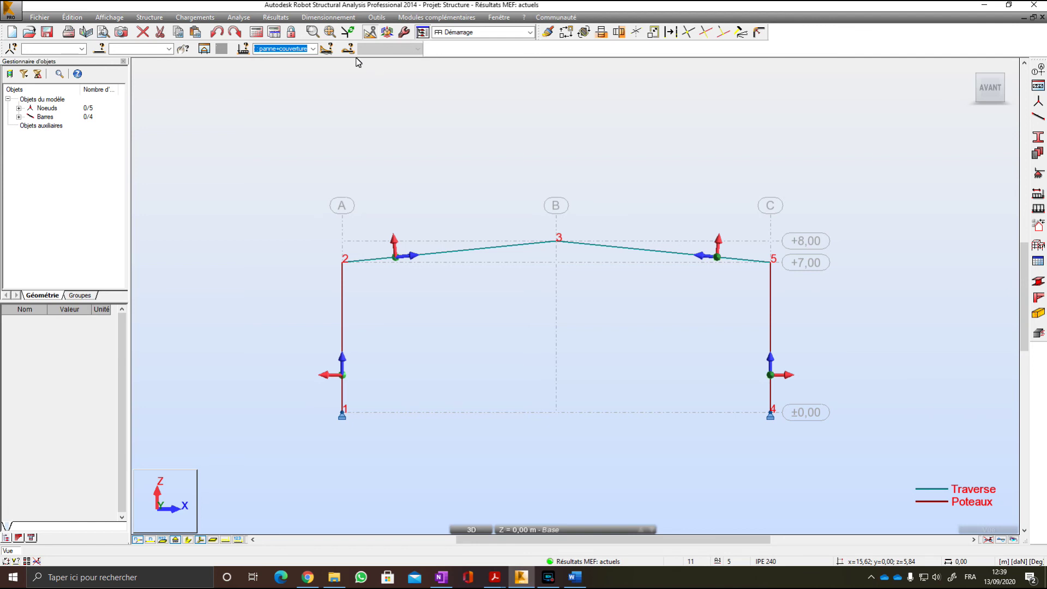
Run the structural calculation with the generated wind cases and close the calculation messages.
click(314, 49)
click(314, 49)
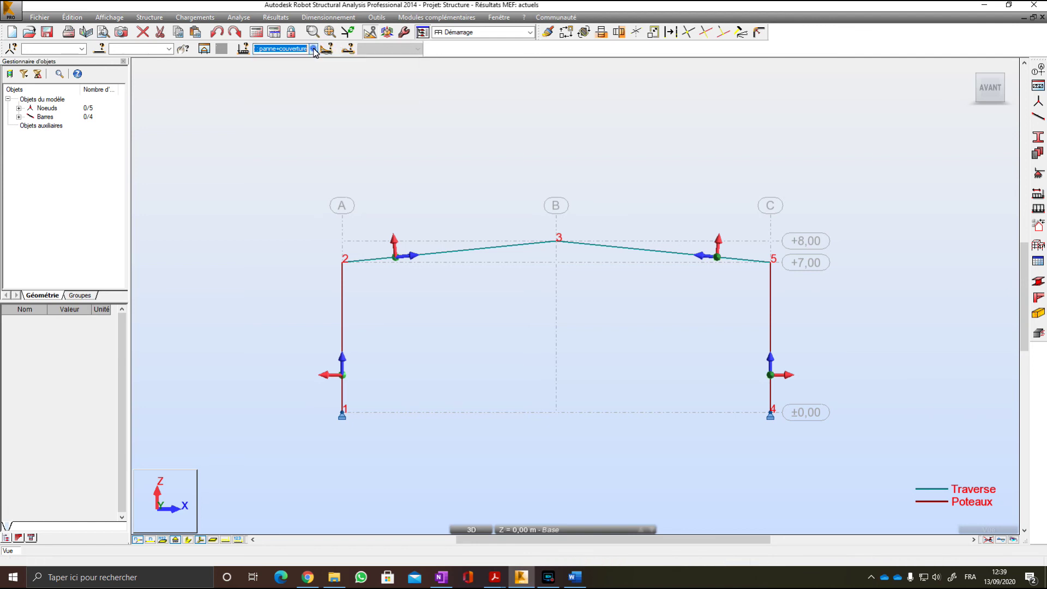
click(253, 31)
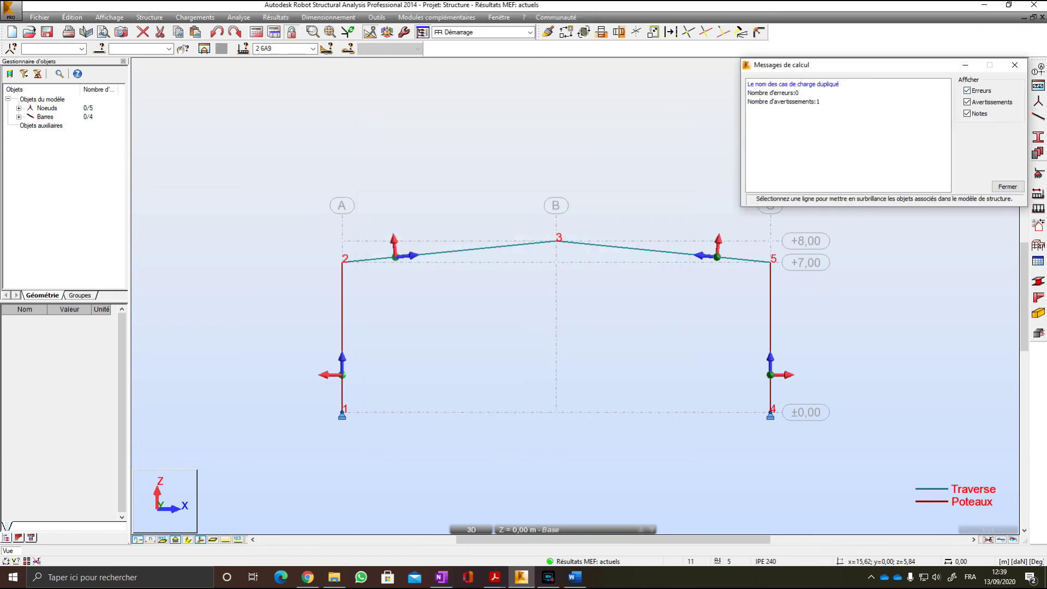
click(1015, 65)
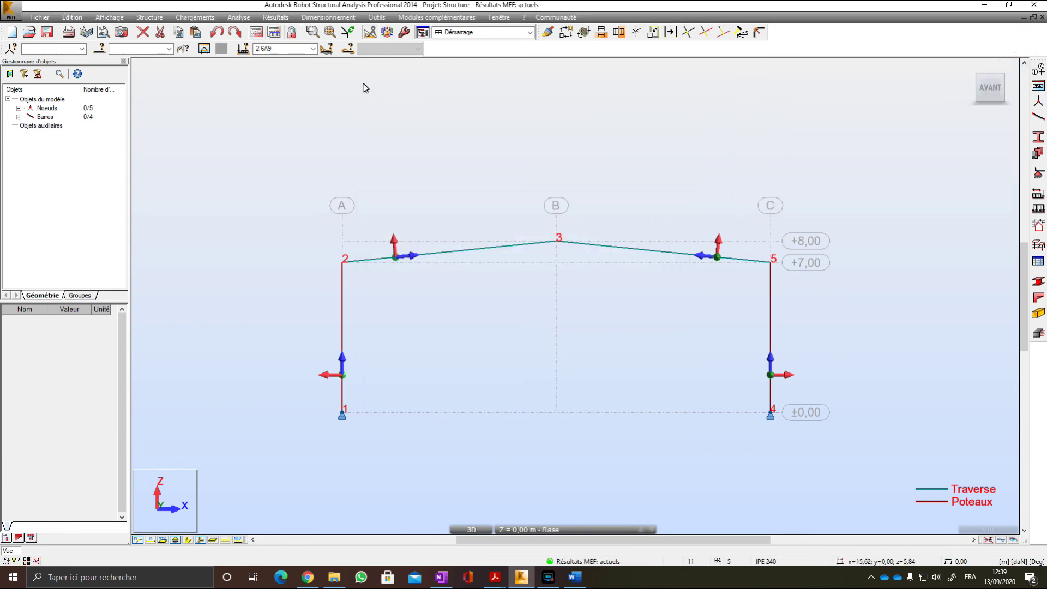
Select load case 6 (Vent G/D perméab.) and turn on the load symbols to inspect its loads on the frame.
click(312, 48)
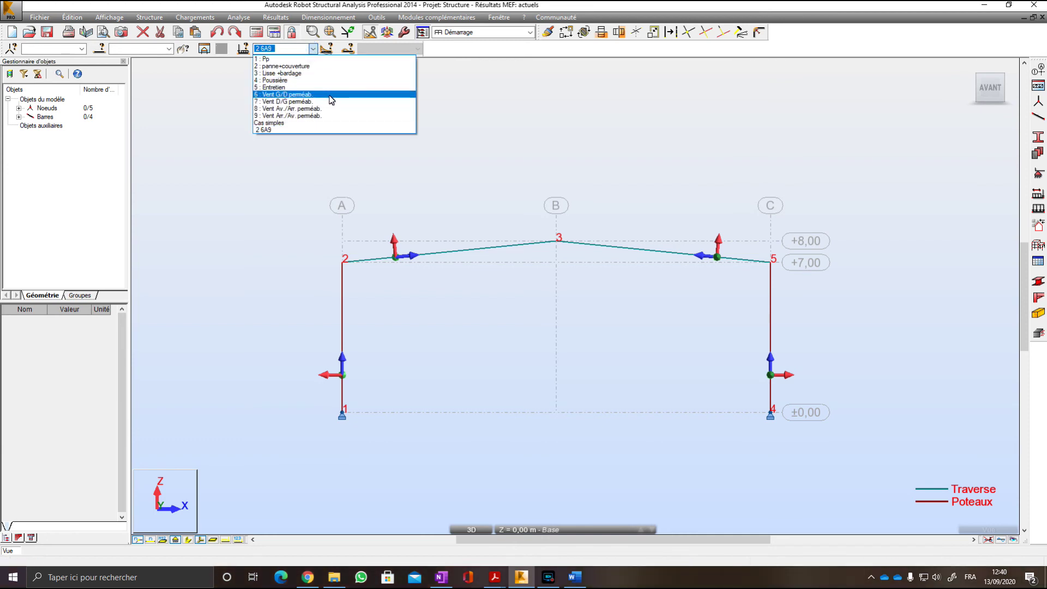
click(267, 96)
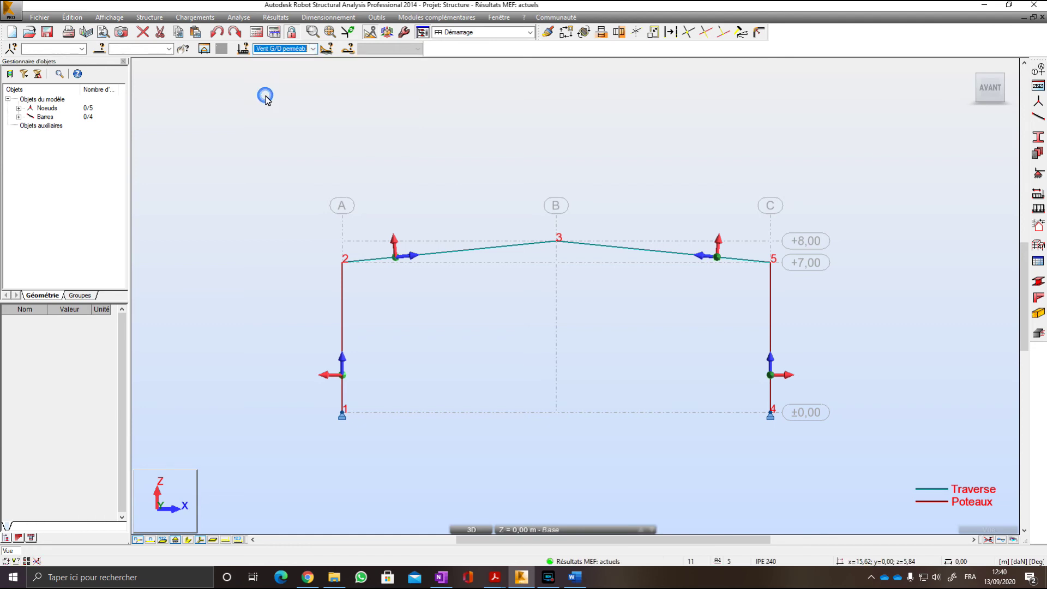
click(224, 540)
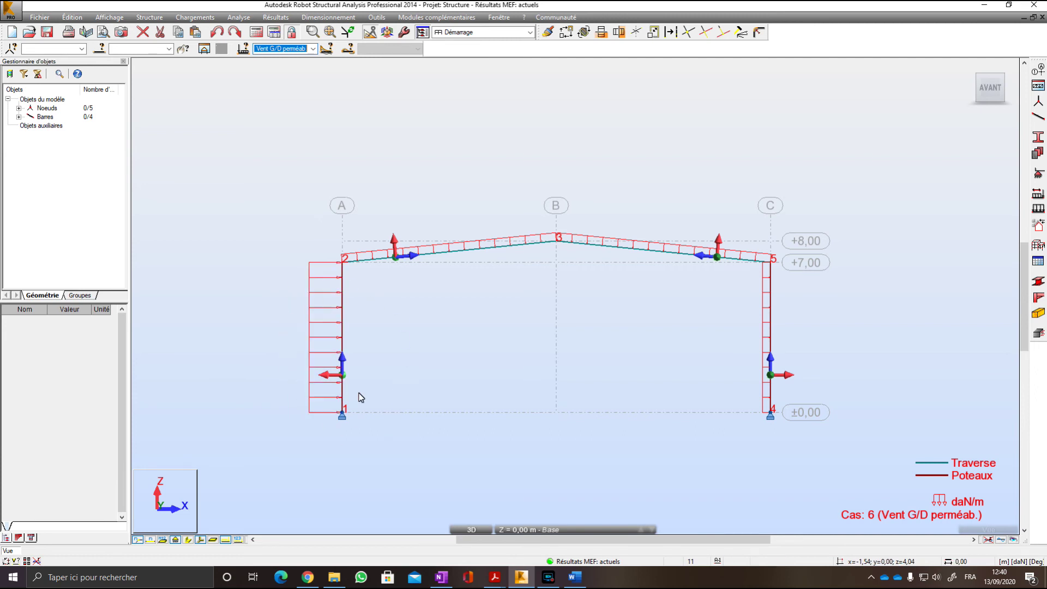
scroll(523, 241, up, 4)
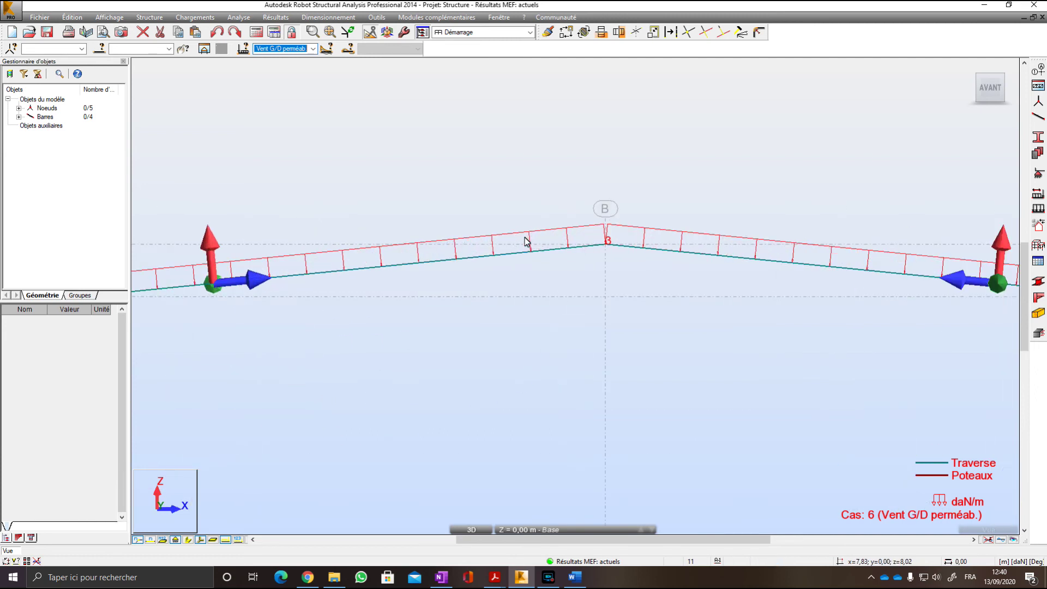
scroll(526, 242, down, 4)
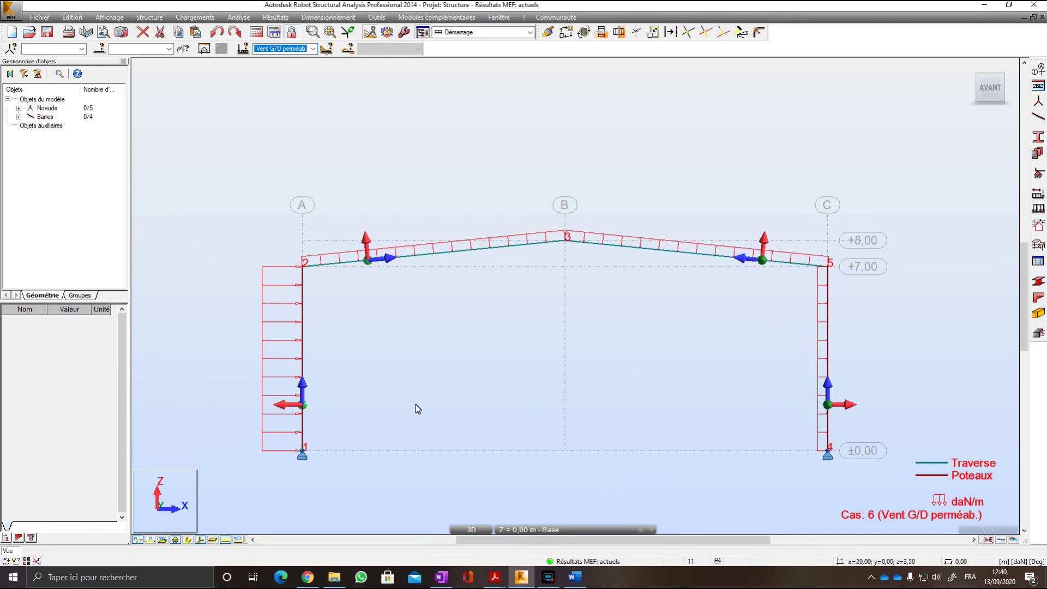
Display load case 7 (Vent D/G perméab.) and inspect the wind loads on the rafters and columns.
click(313, 49)
click(300, 102)
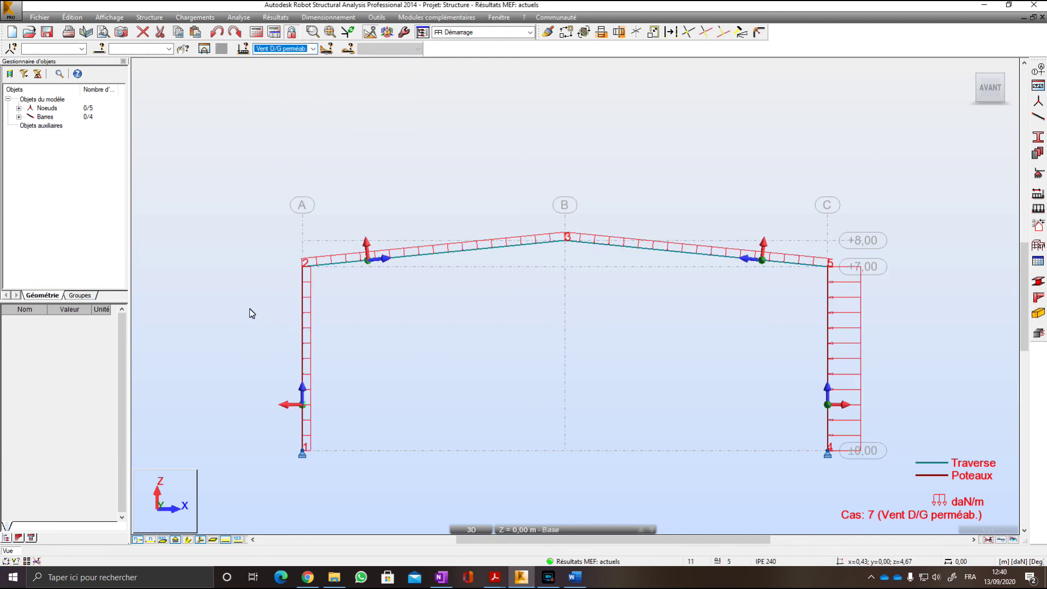
click(313, 48)
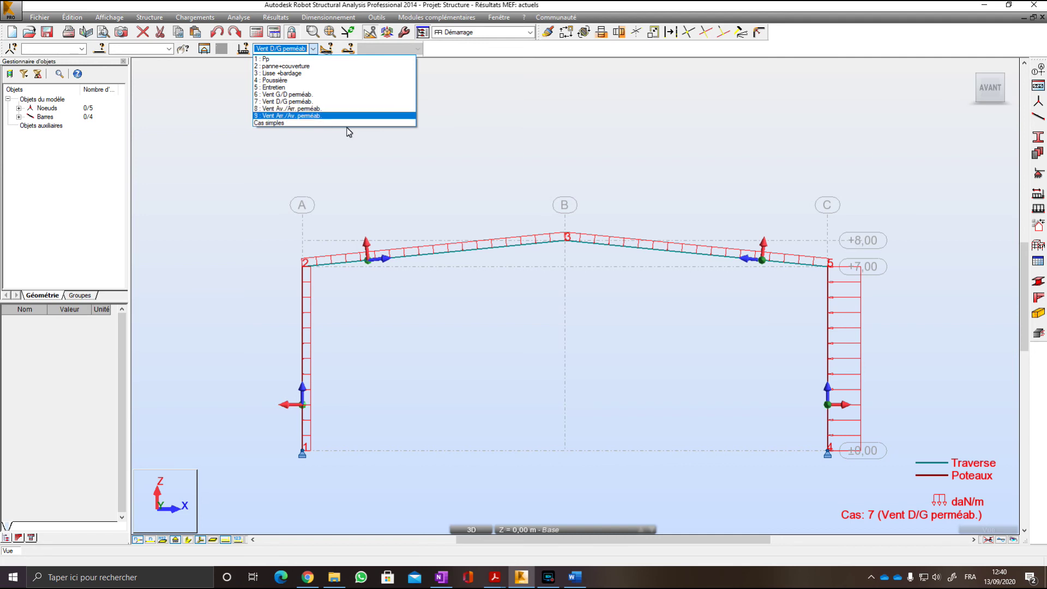
click(468, 182)
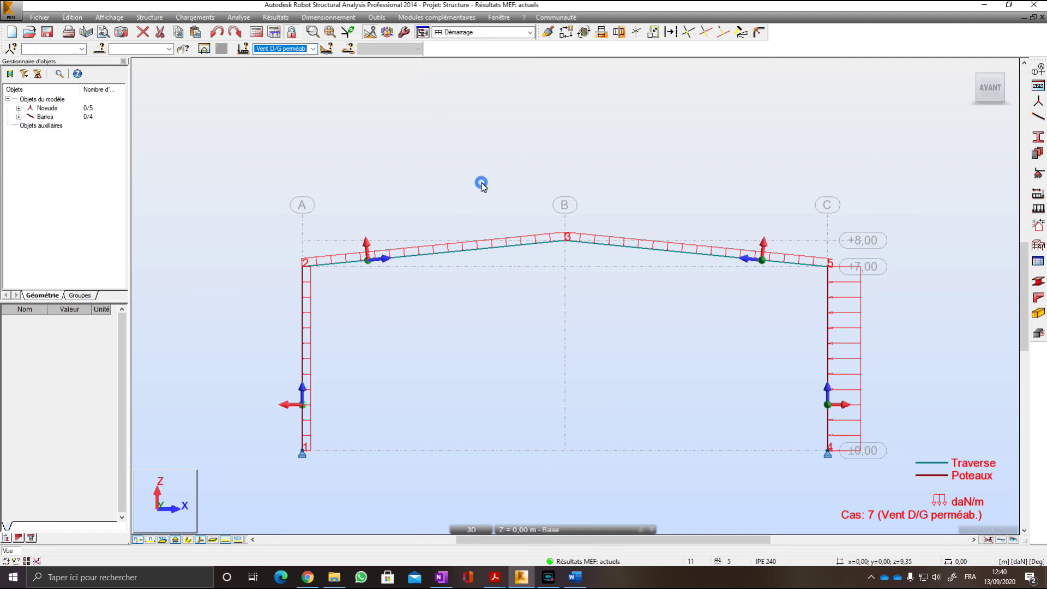
scroll(497, 247, up, 3)
scroll(497, 246, up, 2)
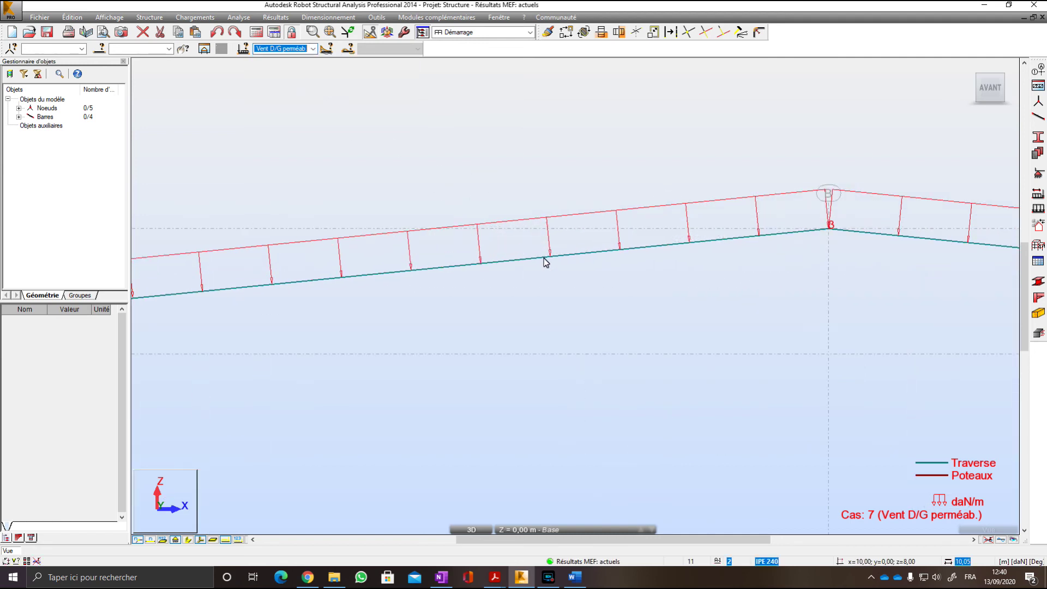
scroll(681, 247, down, 1)
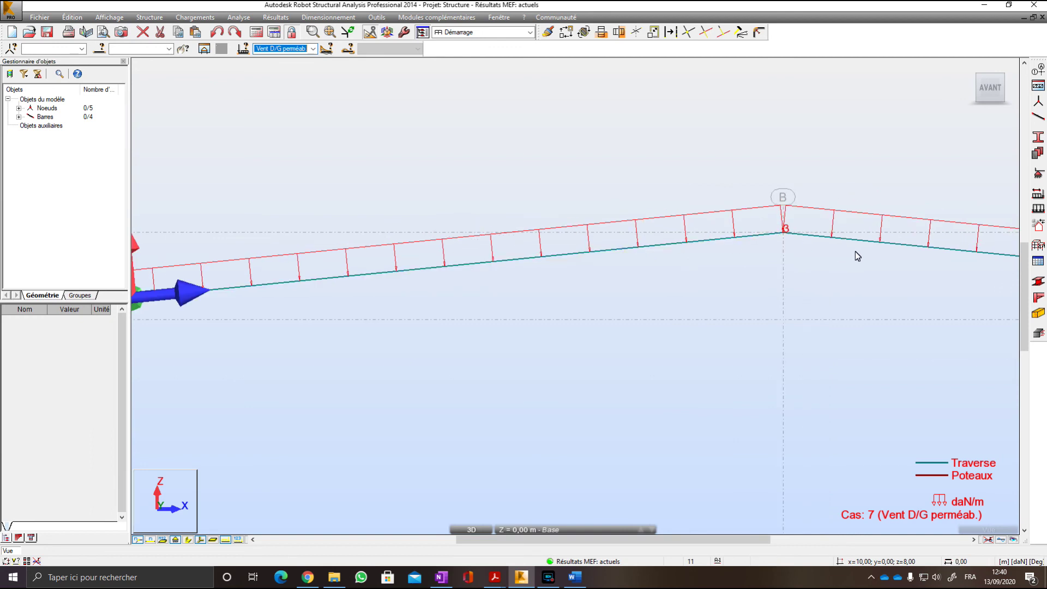
scroll(858, 252, down, 3)
scroll(859, 259, down, 4)
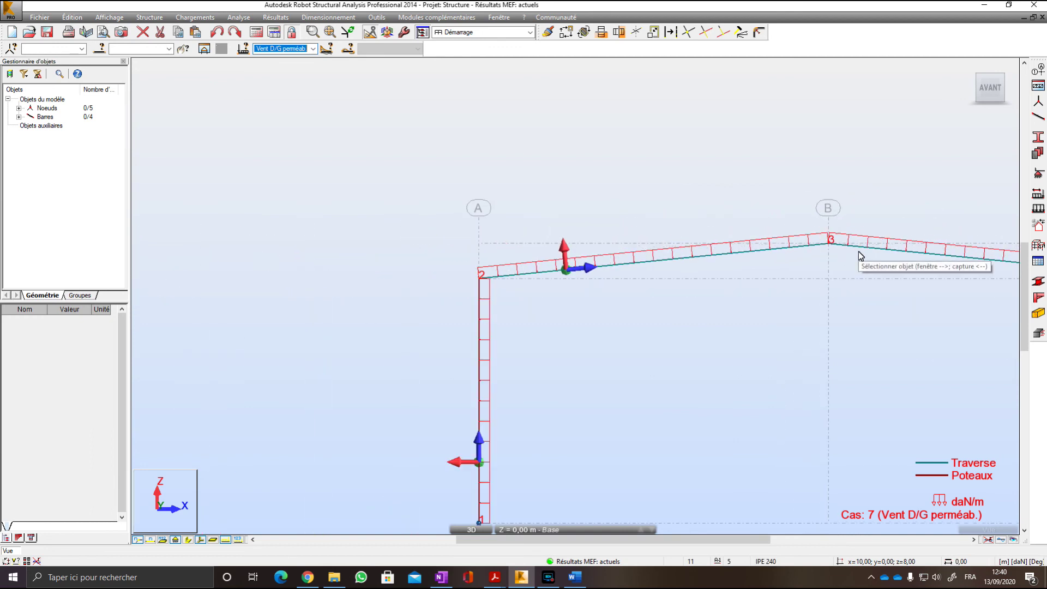
middle_drag(859, 267, 707, 248)
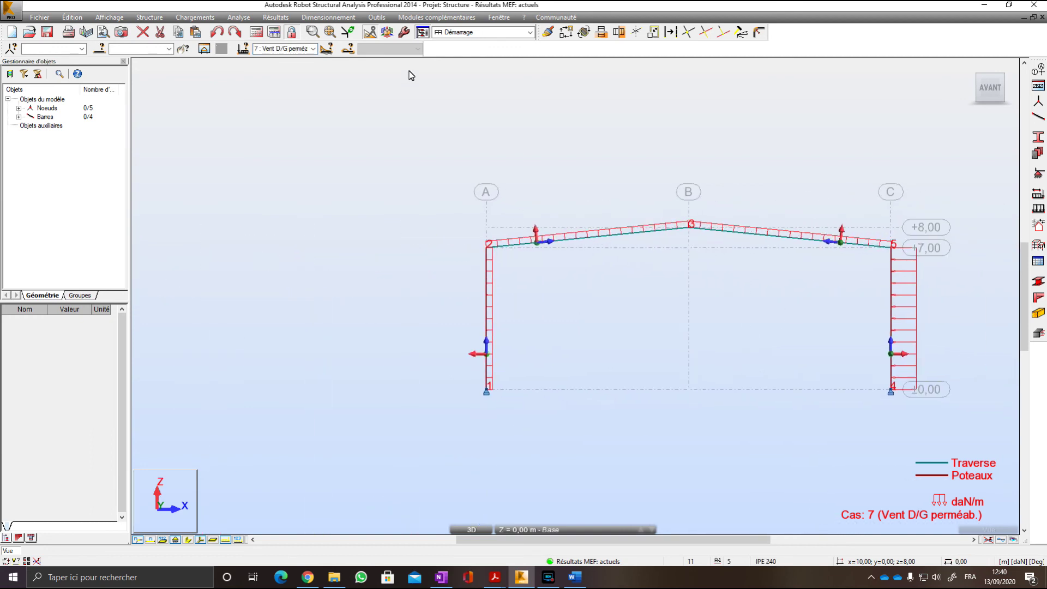
Display load case 8 (Vent Av./Arr. perméab.) and inspect the load direction on the rafters.
click(314, 48)
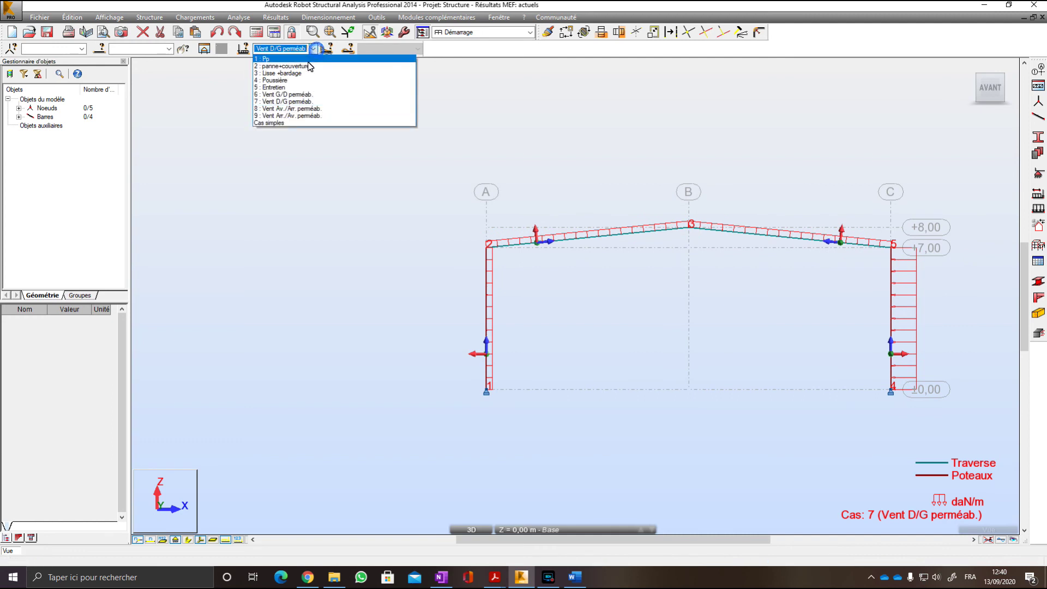
click(289, 108)
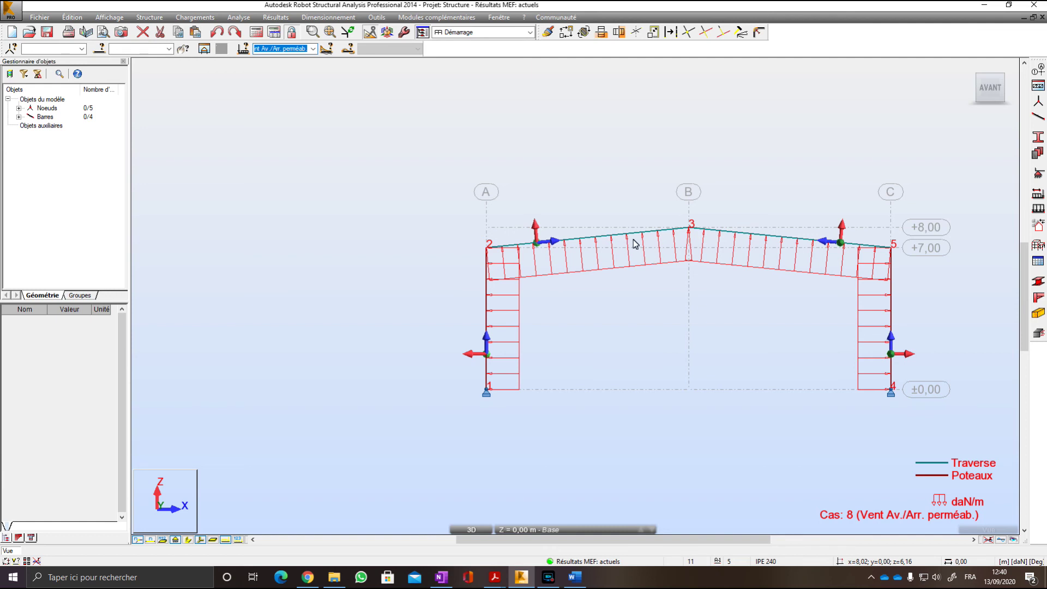
scroll(643, 240, up, 2)
scroll(644, 240, up, 3)
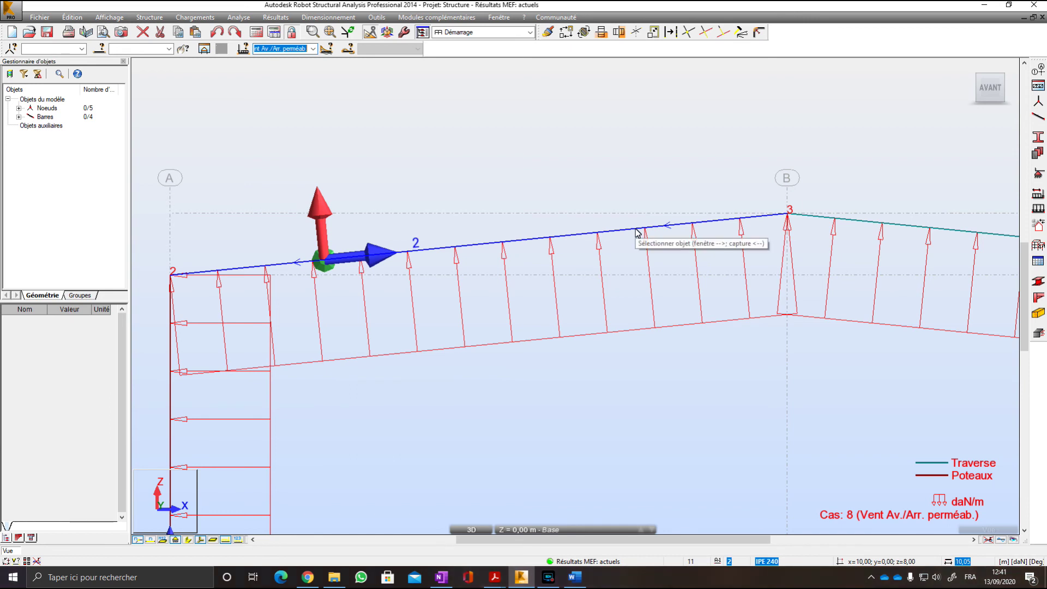
scroll(681, 240, down, 5)
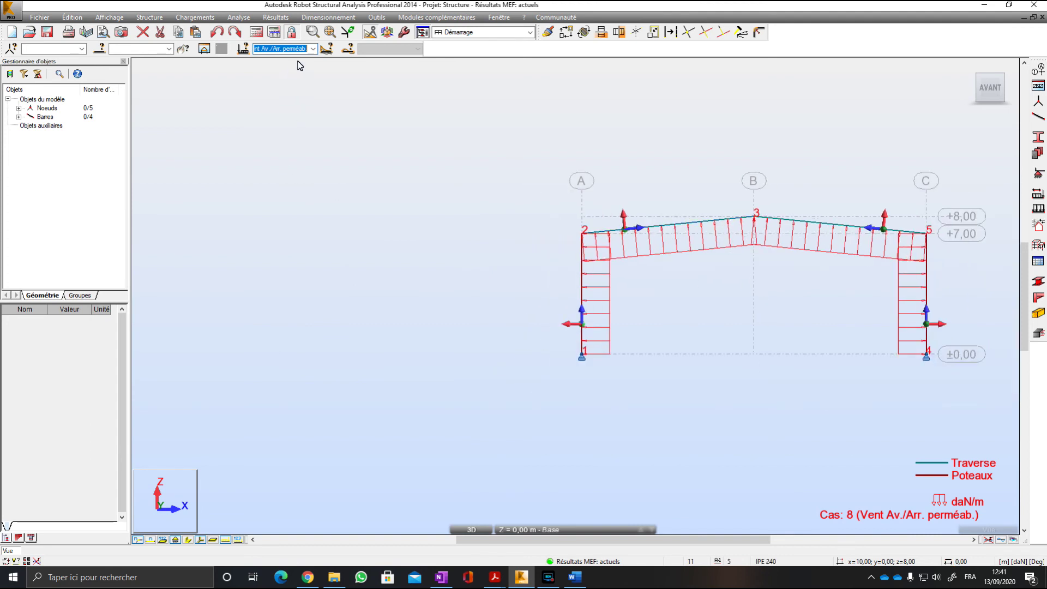
Display load case 9 (Vent Arr./Av. perméab.) and inspect its loads on the whole frame.
click(314, 49)
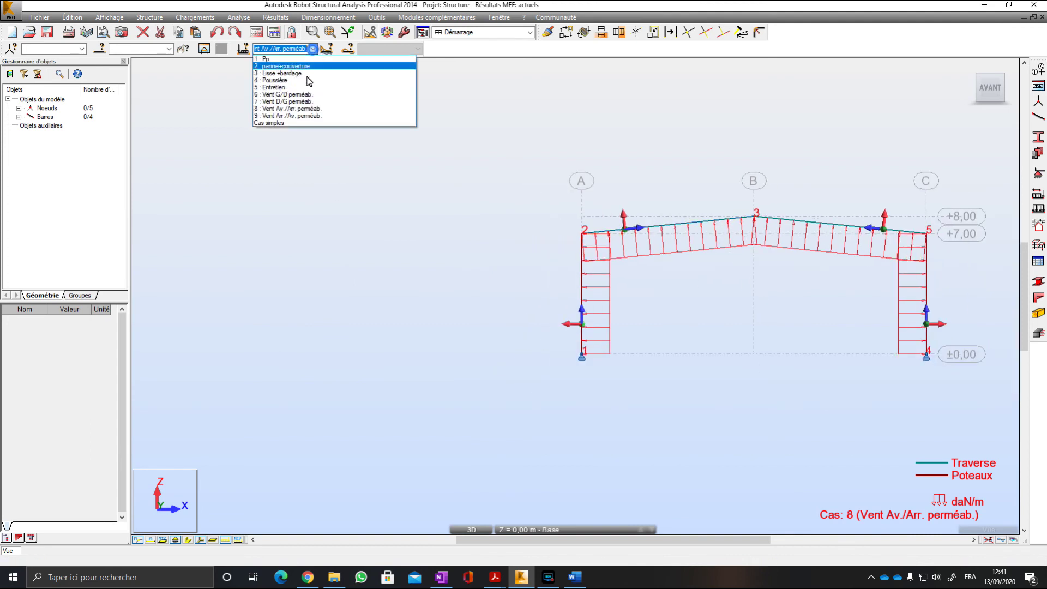
click(293, 113)
middle_drag(636, 251, 581, 262)
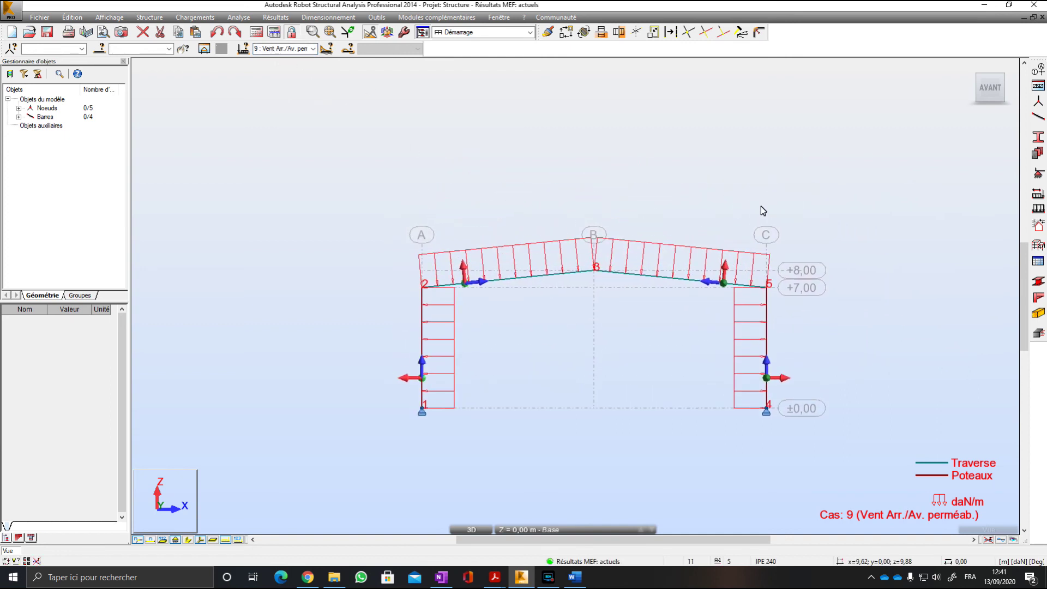
Dismiss the pending Windows notifications and return to the structure view.
click(1032, 582)
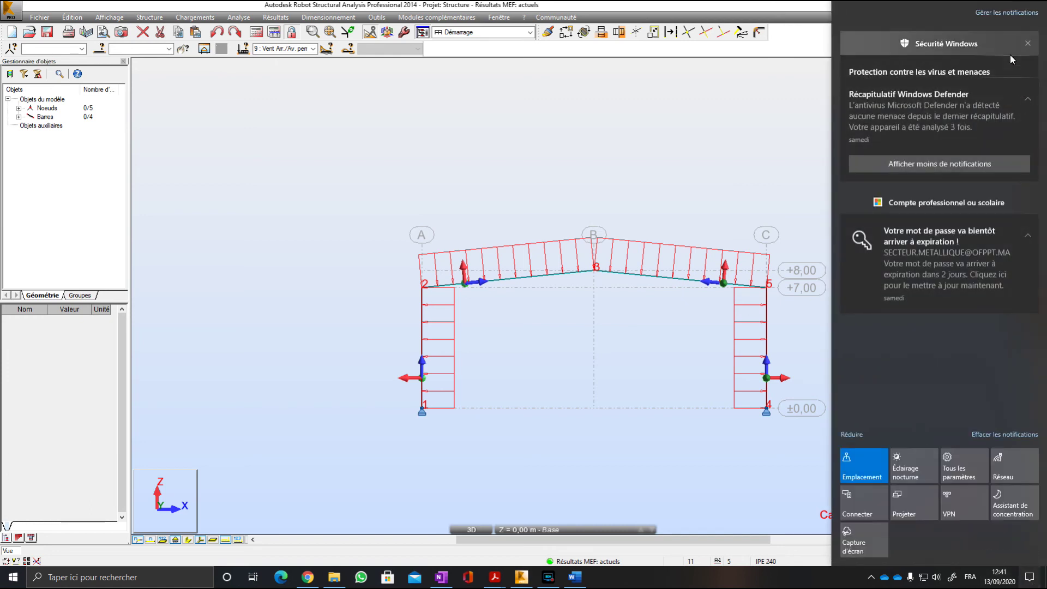
click(1029, 50)
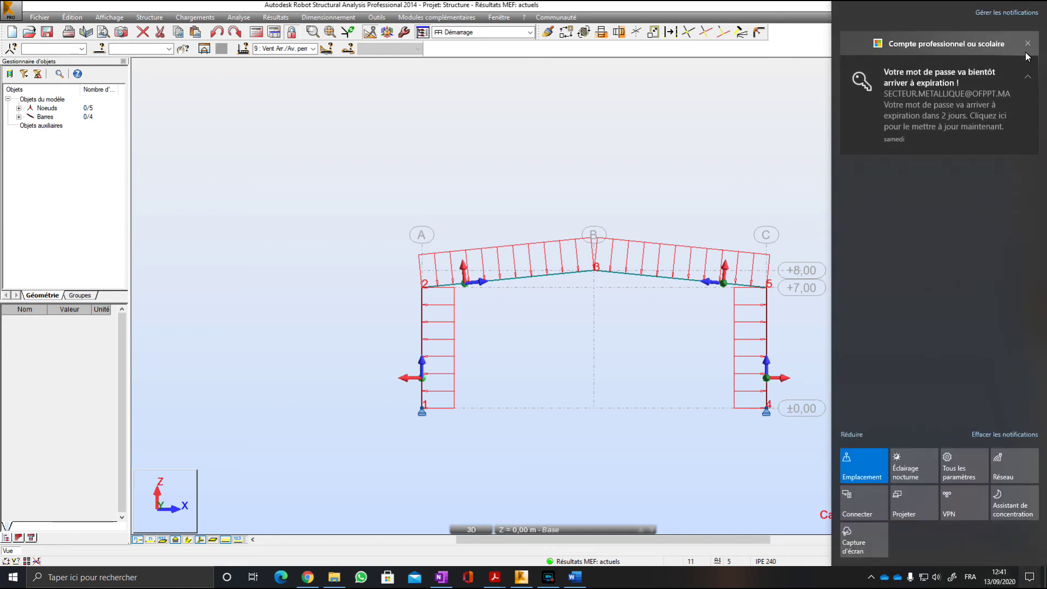
click(1029, 51)
click(770, 158)
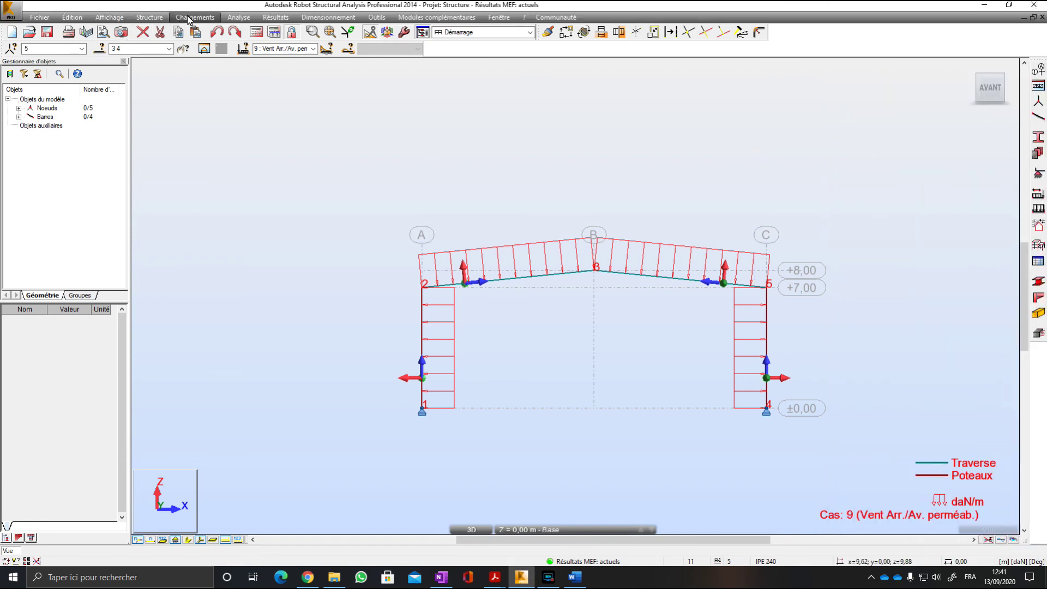
click(191, 18)
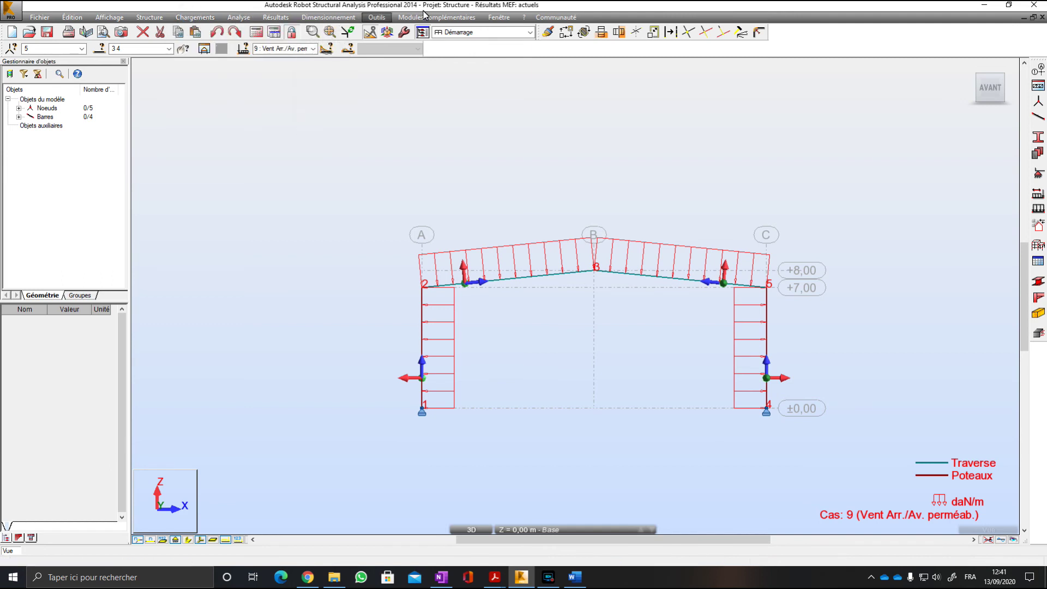
click(507, 32)
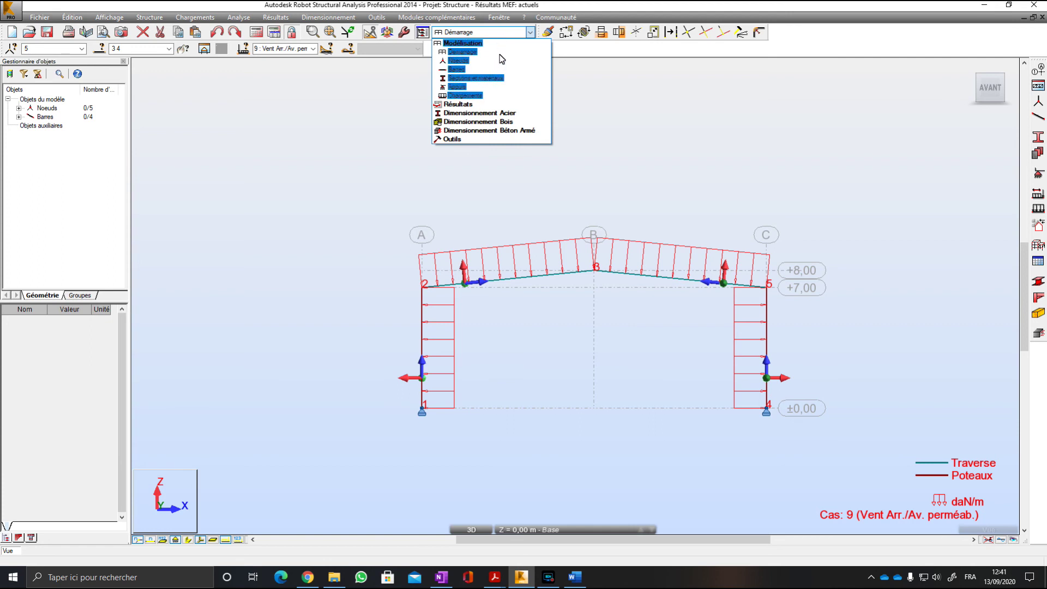
click(521, 35)
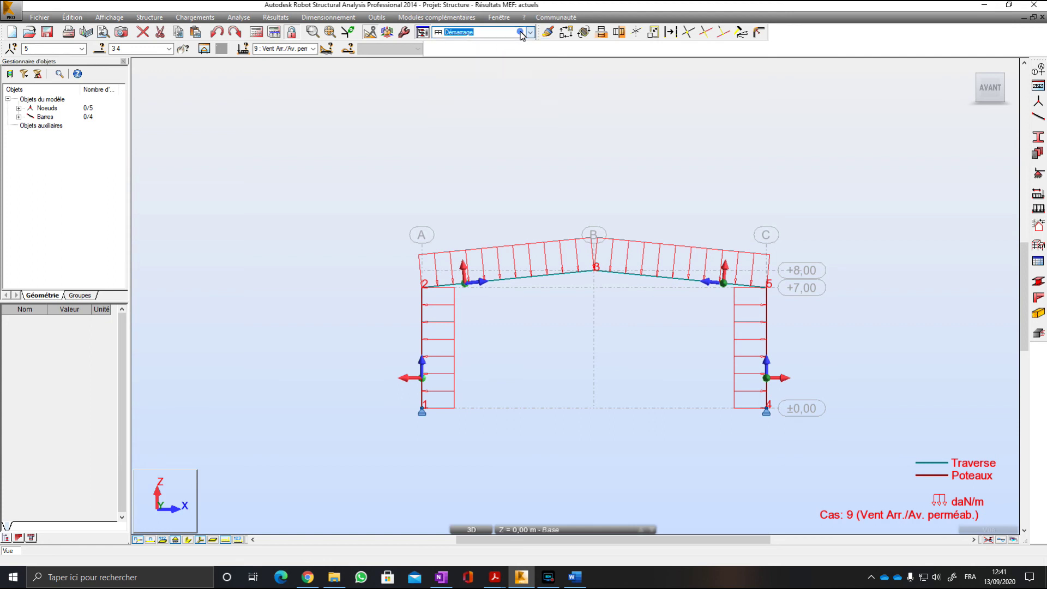
Set up complete automatic combinations to CM66 Avril 2000 and open their advanced settings.
click(194, 17)
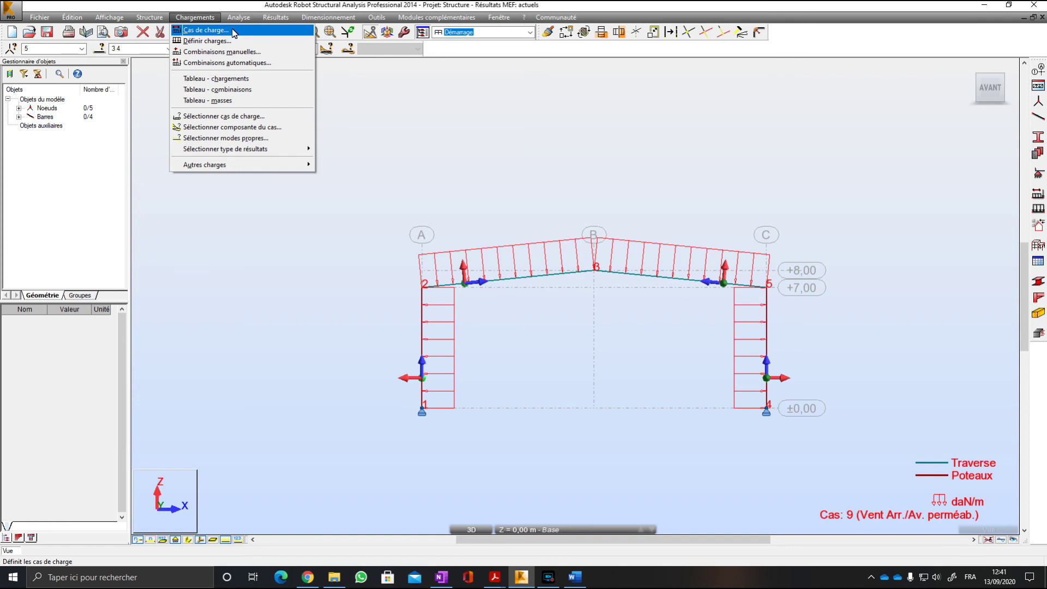
click(229, 64)
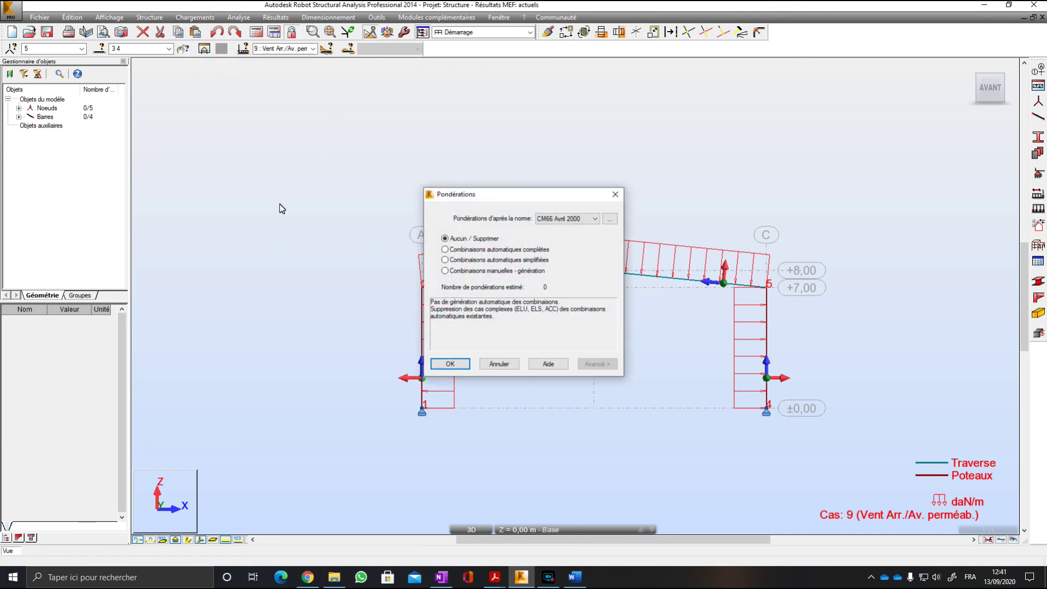
drag(494, 200, 482, 171)
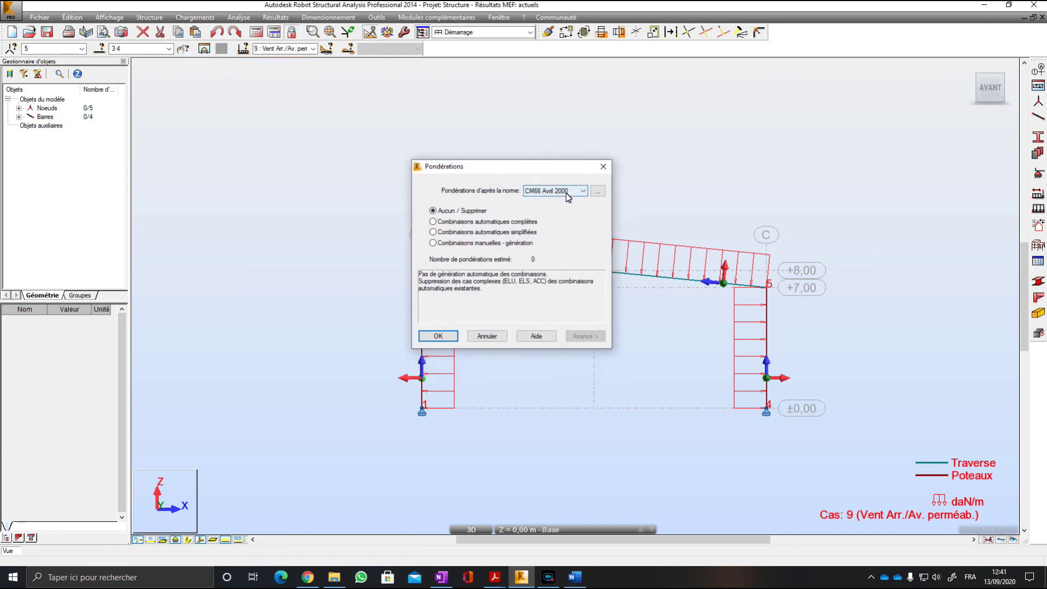
click(471, 223)
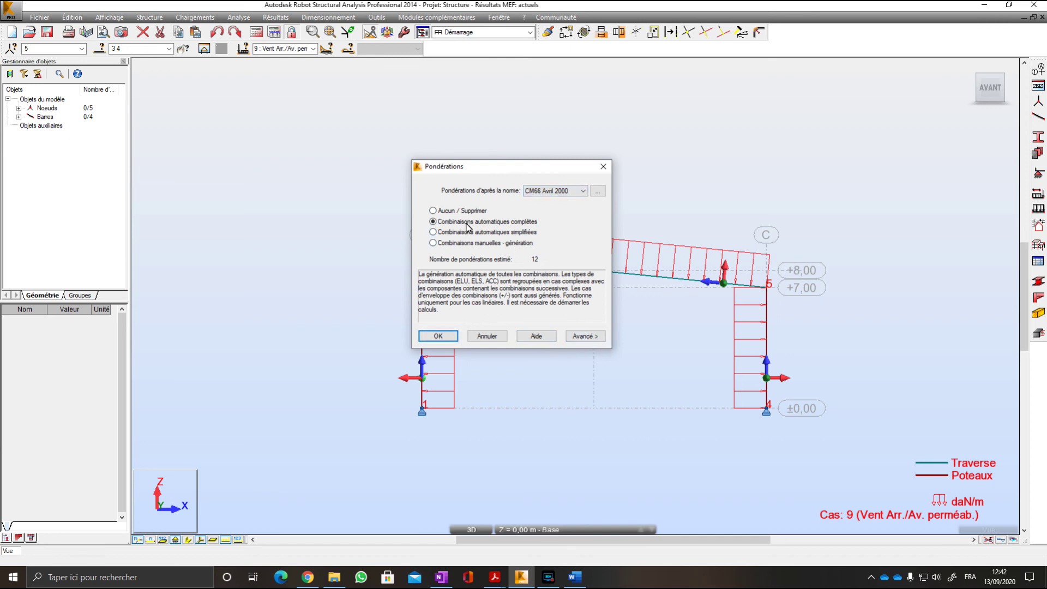
click(588, 338)
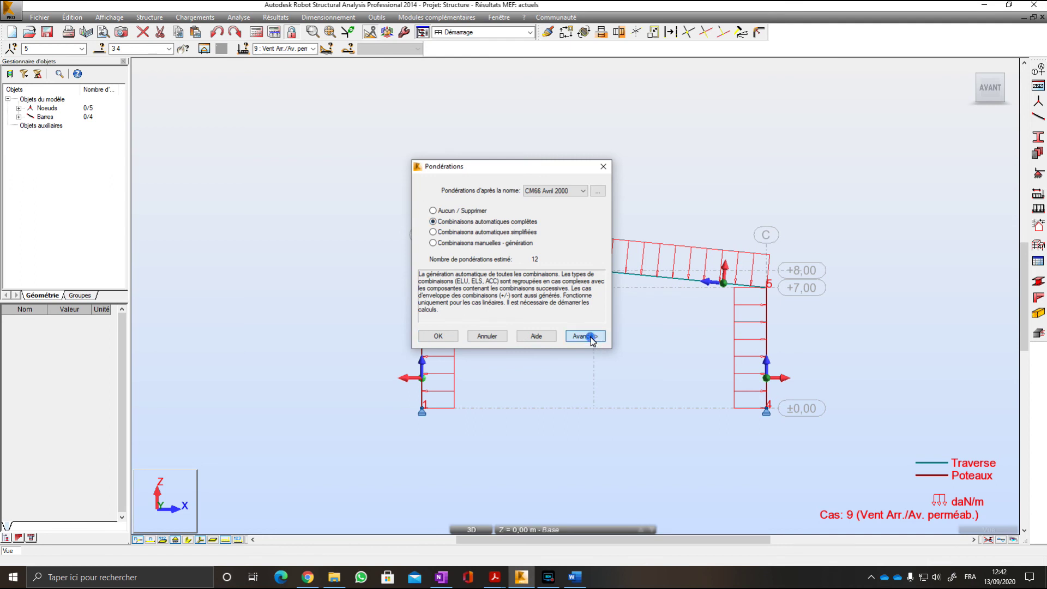
click(554, 288)
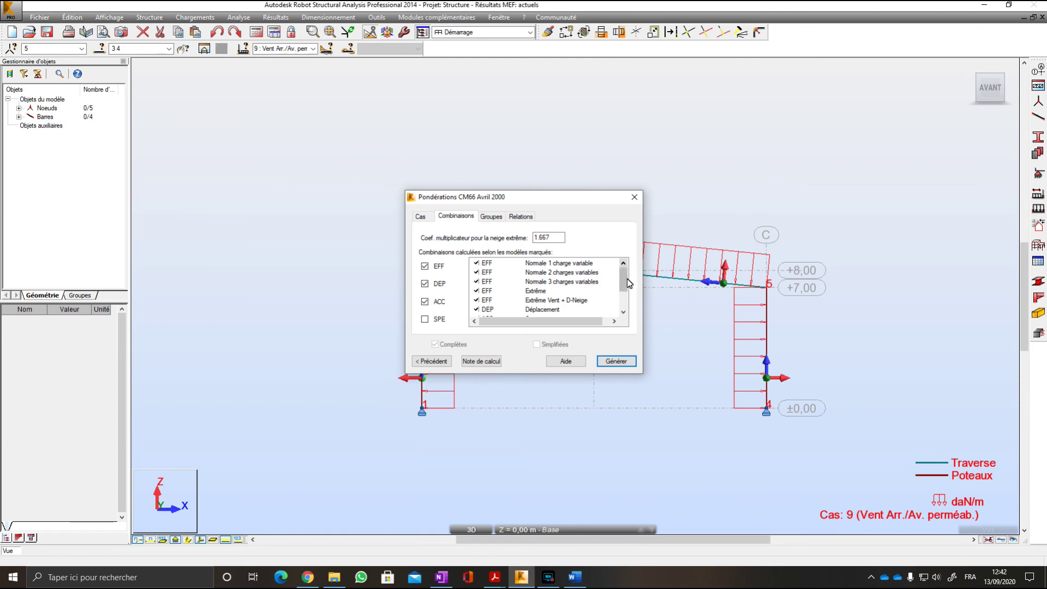
Exclude the seismic and accidental (ACC) combination models, keeping only the EFF and DEP models active.
click(438, 267)
click(446, 284)
click(445, 302)
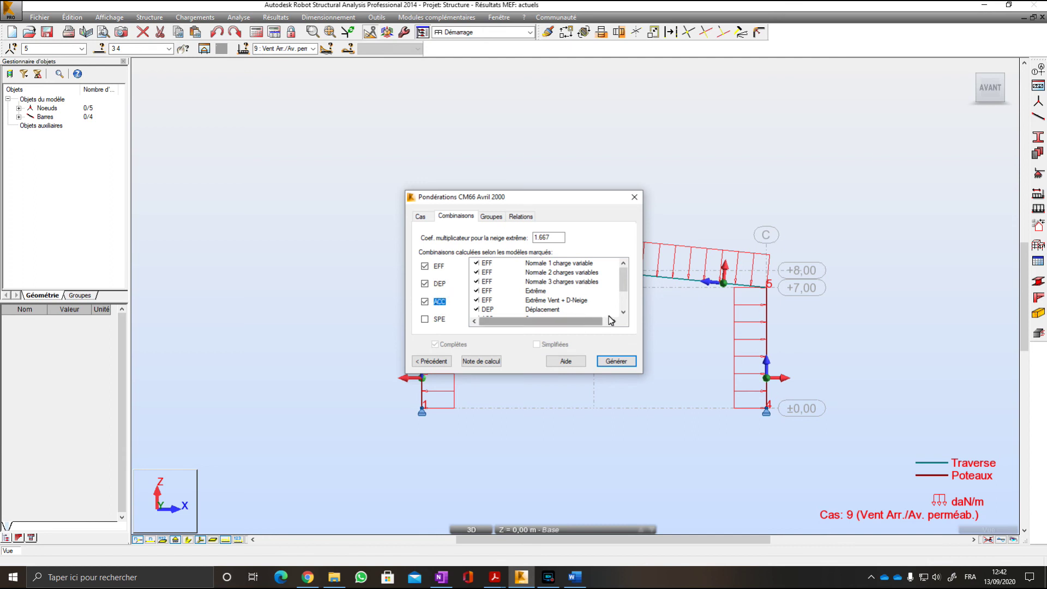
click(624, 312)
click(623, 311)
click(623, 311)
click(623, 311)
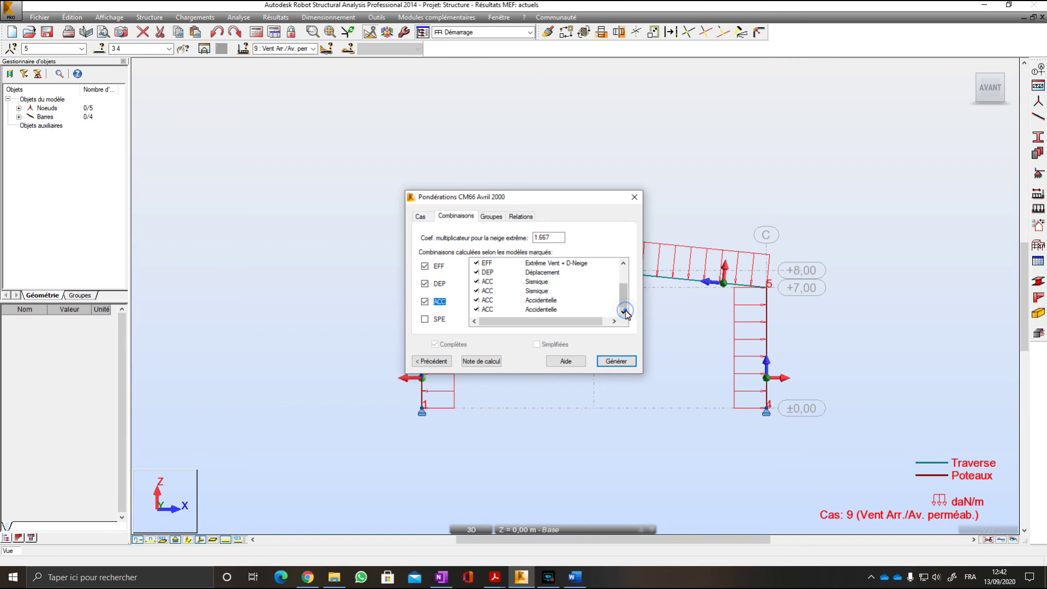
click(477, 282)
click(477, 291)
click(478, 309)
scroll(515, 301, up, 2)
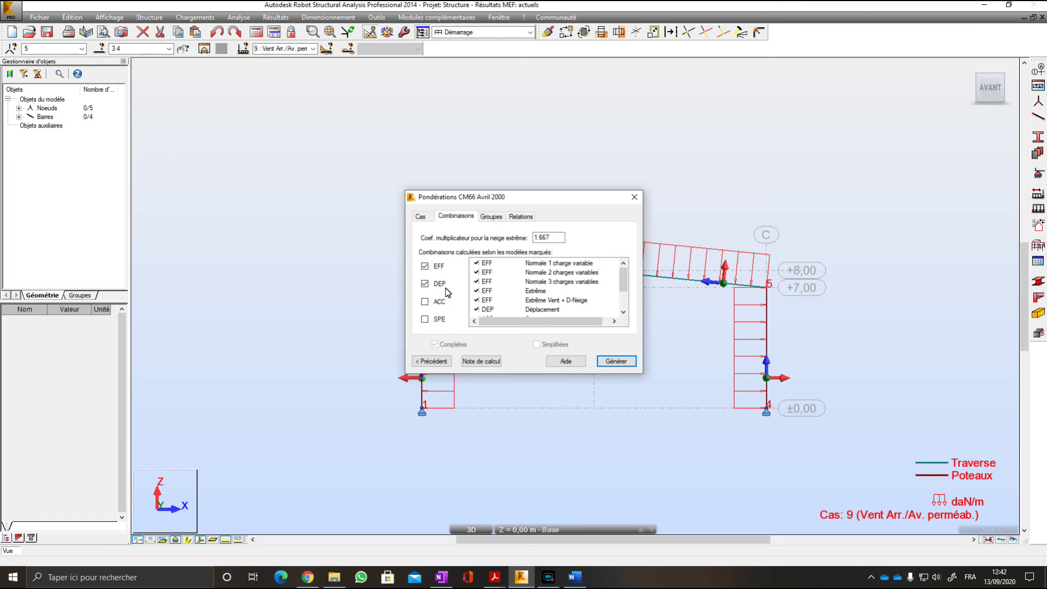
Include wind cases 6 to 9 among the active load cases and check the whole case list.
click(422, 216)
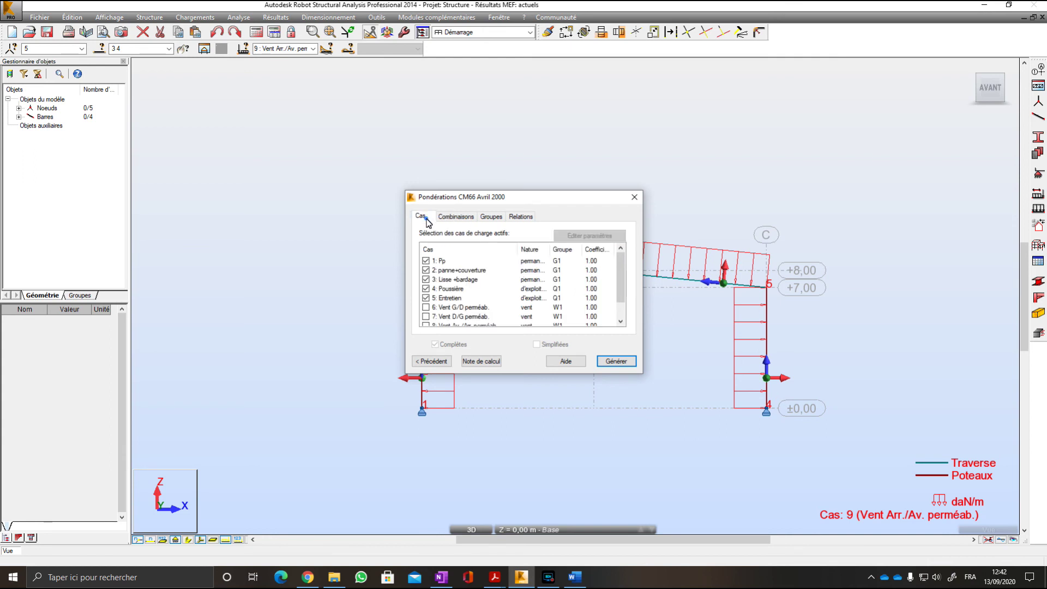
drag(623, 265, 620, 279)
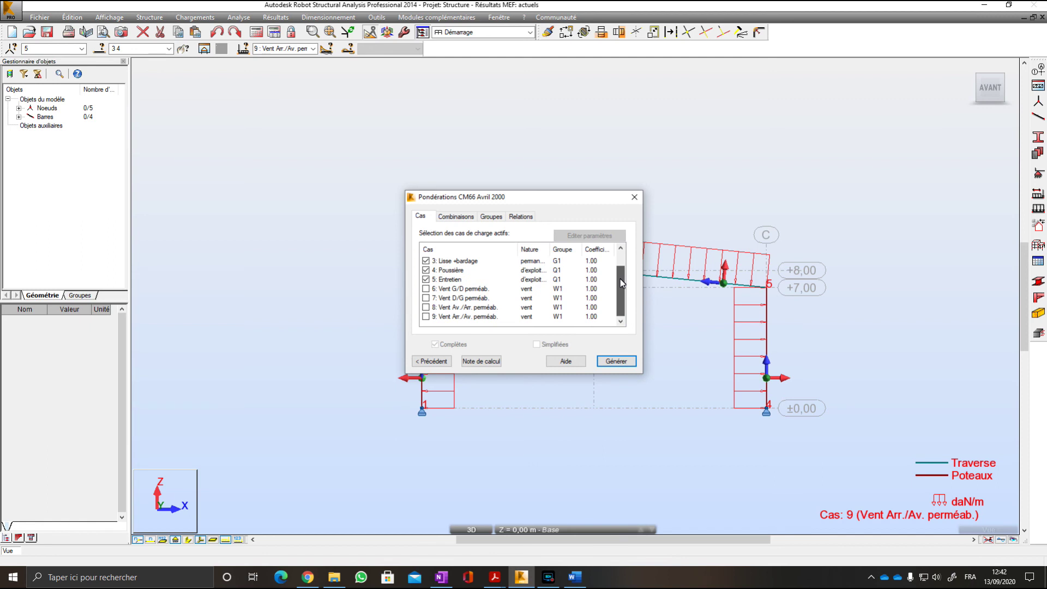
scroll(507, 290, up, 1)
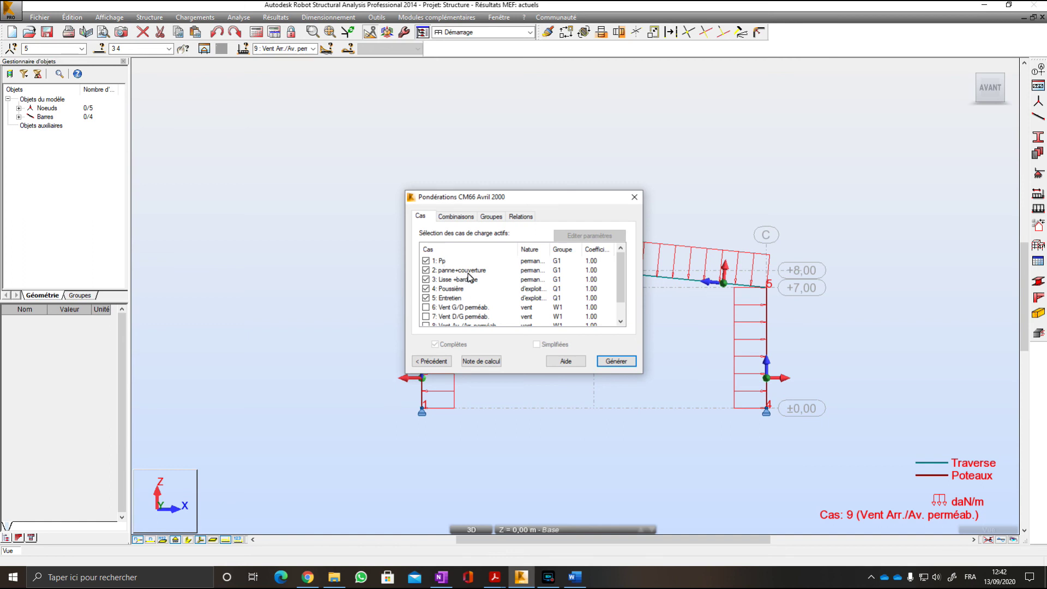
scroll(469, 277, down, 1)
click(425, 289)
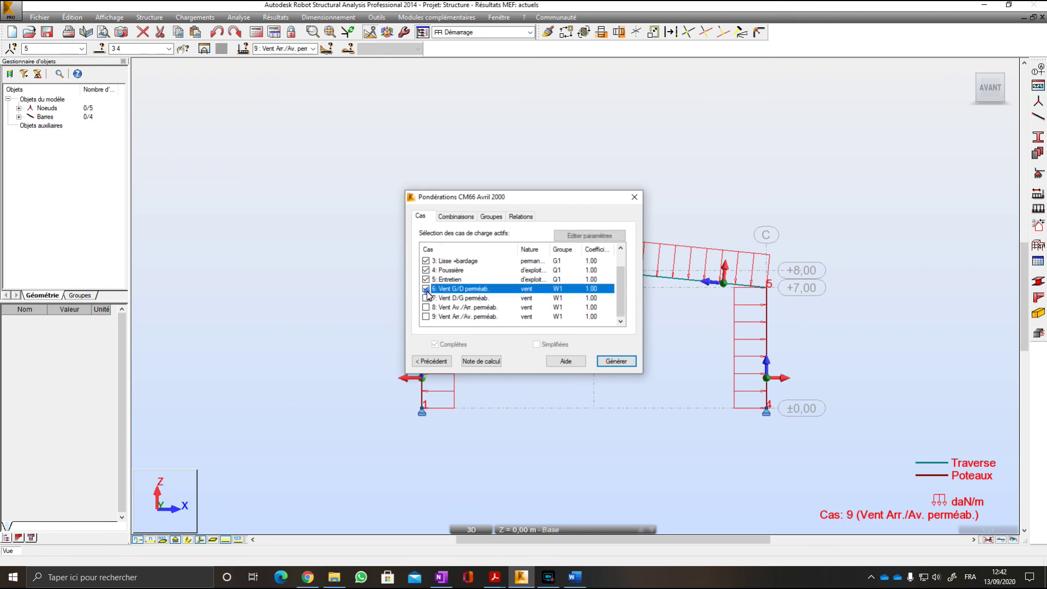
click(425, 298)
click(425, 307)
click(426, 317)
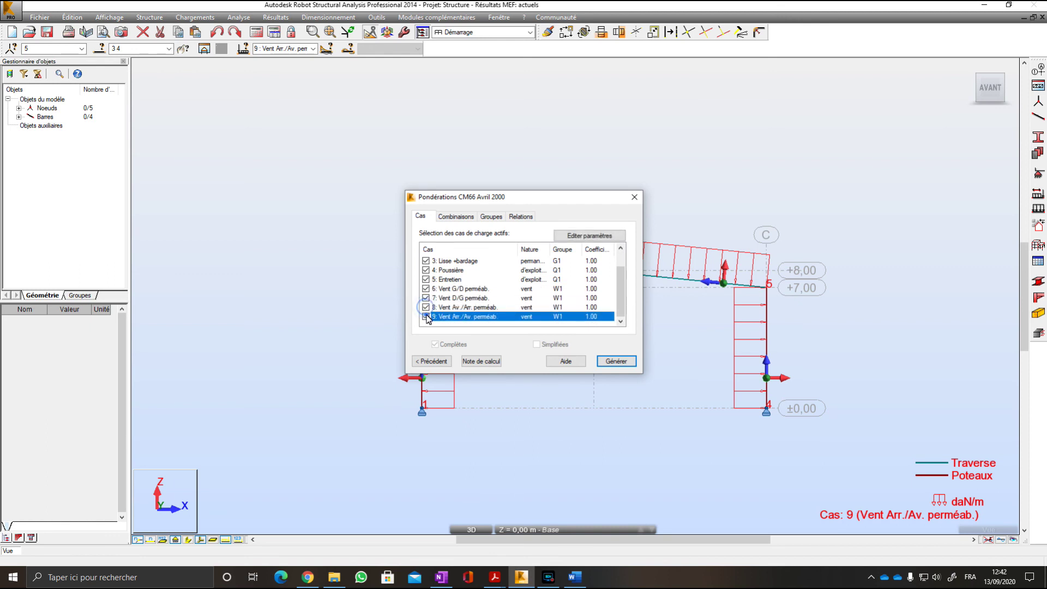
scroll(457, 305, up, 1)
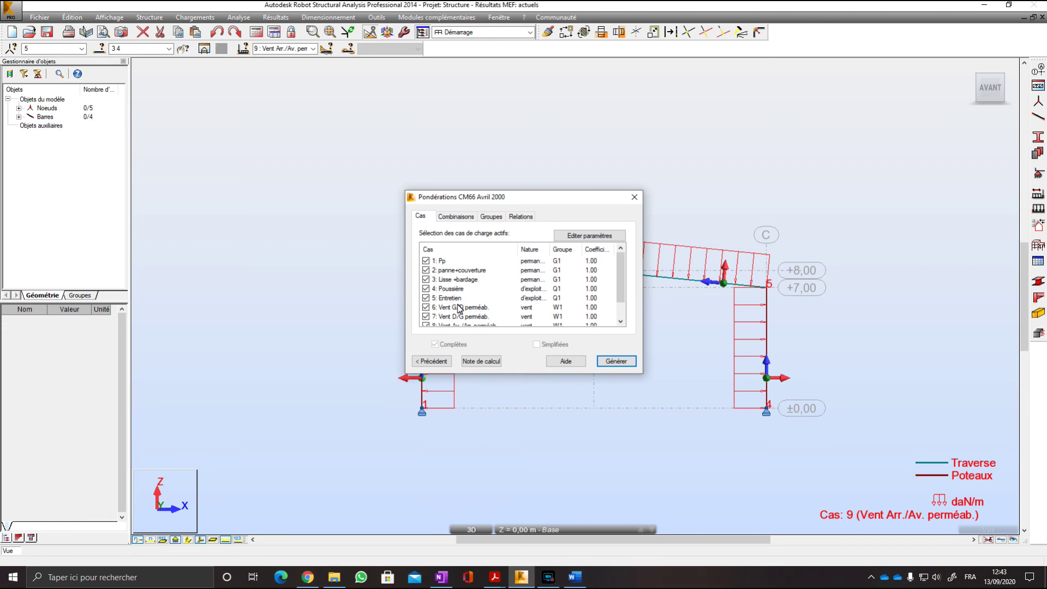
scroll(450, 279, down, 1)
scroll(450, 279, up, 1)
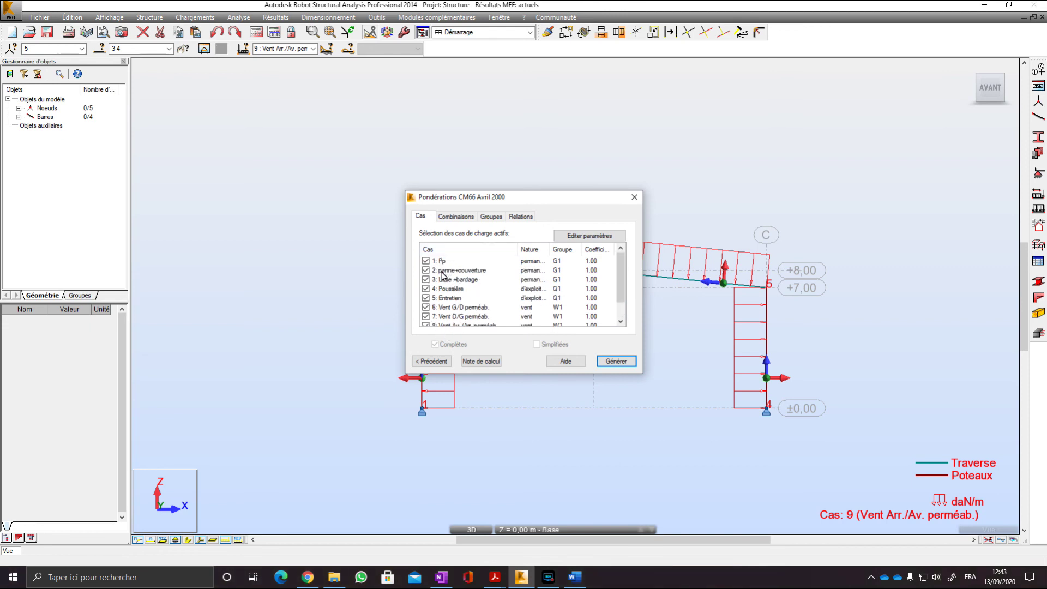
Examine the load case groups and their operators for the permanente, d'exploitation and vent natures.
click(467, 217)
click(492, 218)
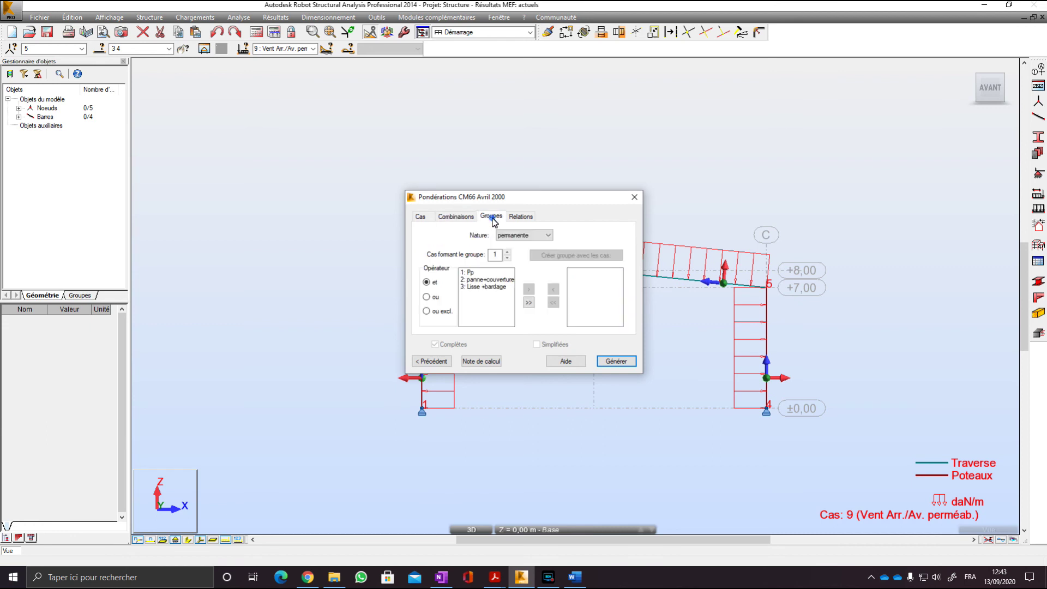
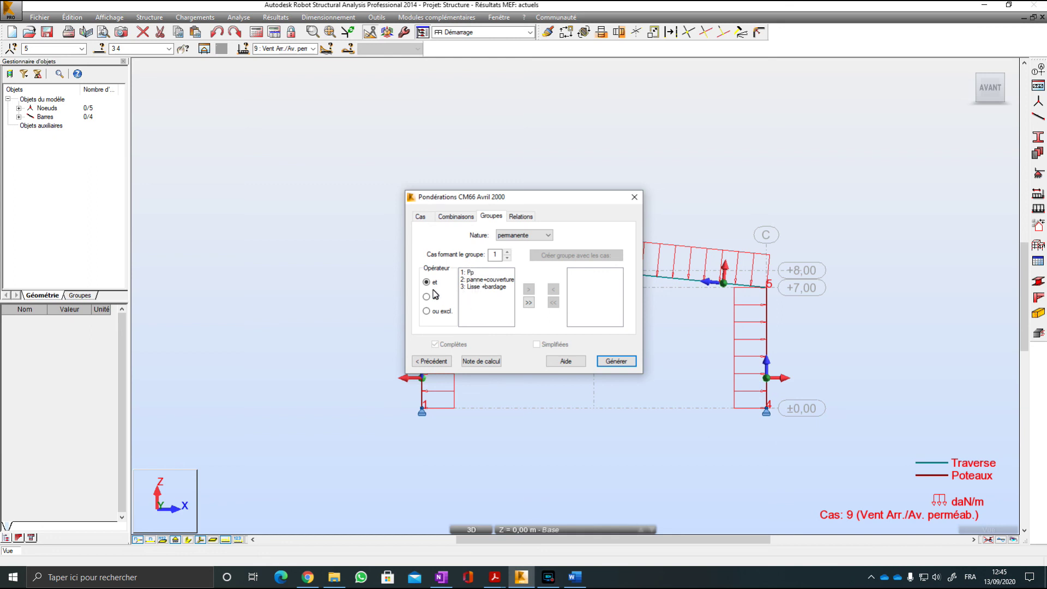
click(522, 235)
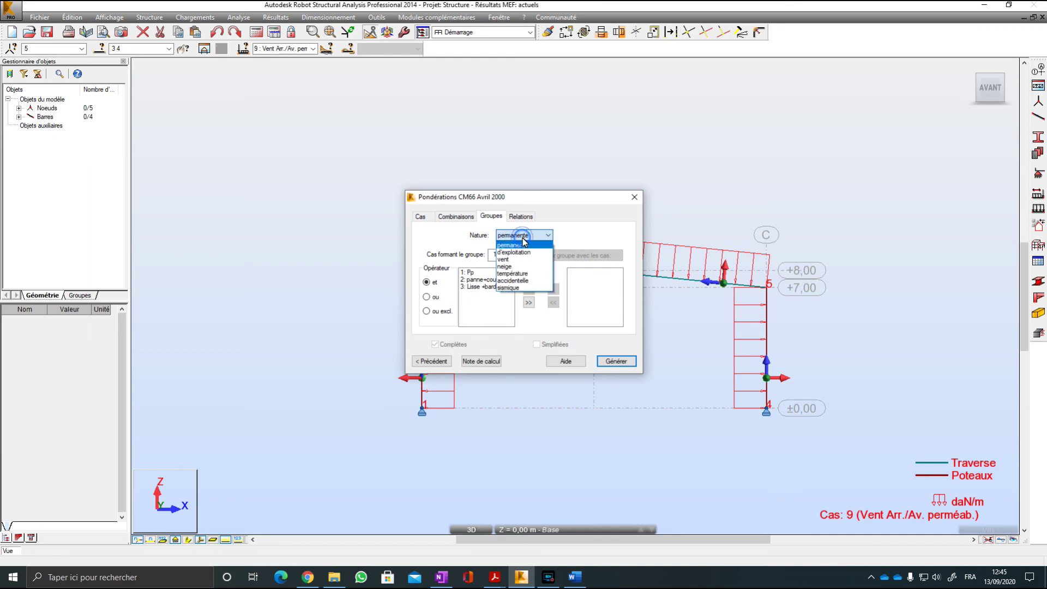
click(514, 253)
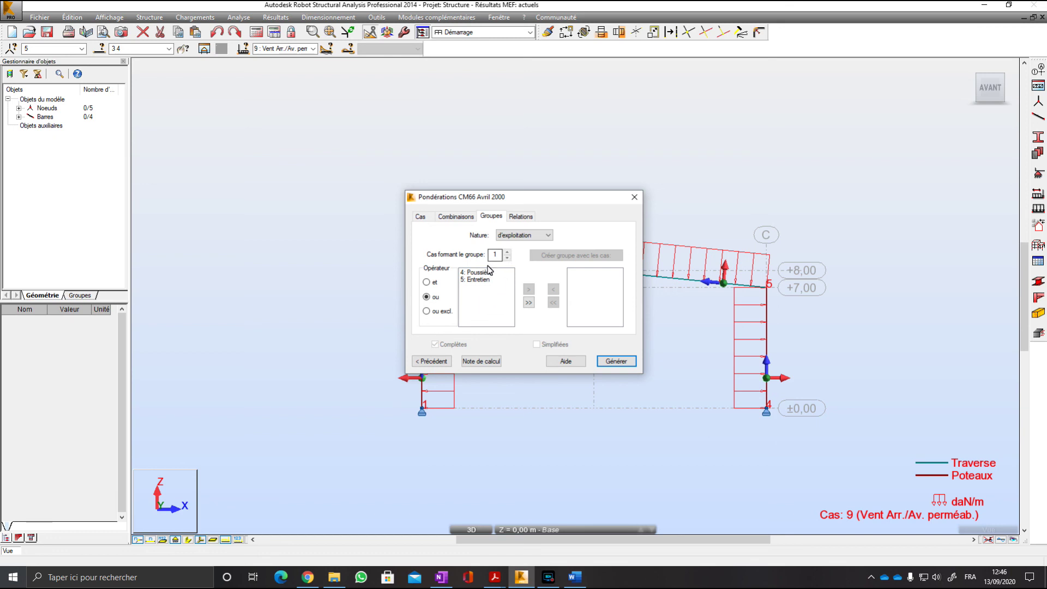
click(528, 235)
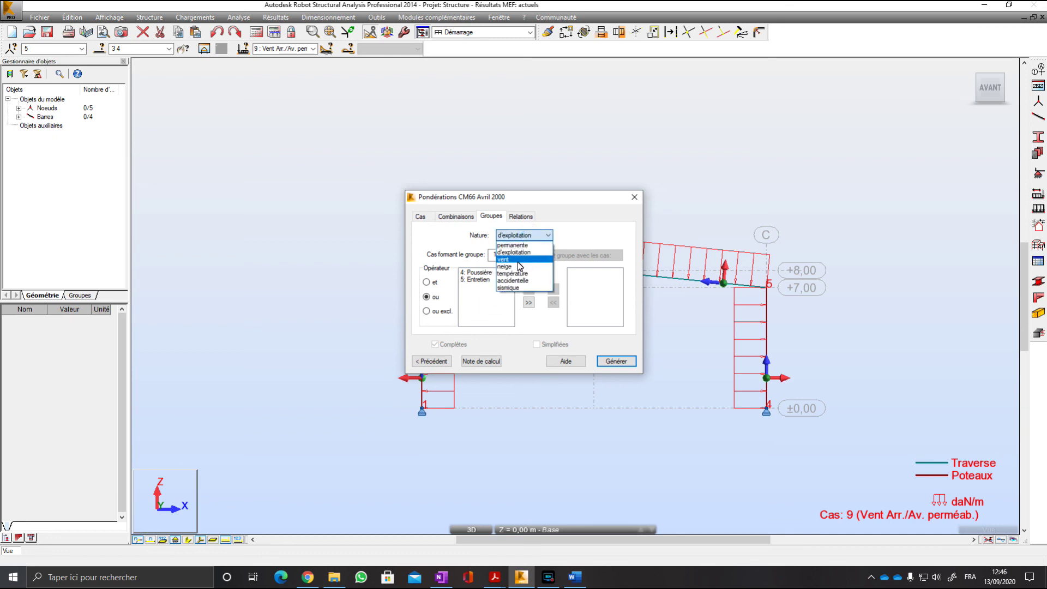
click(518, 260)
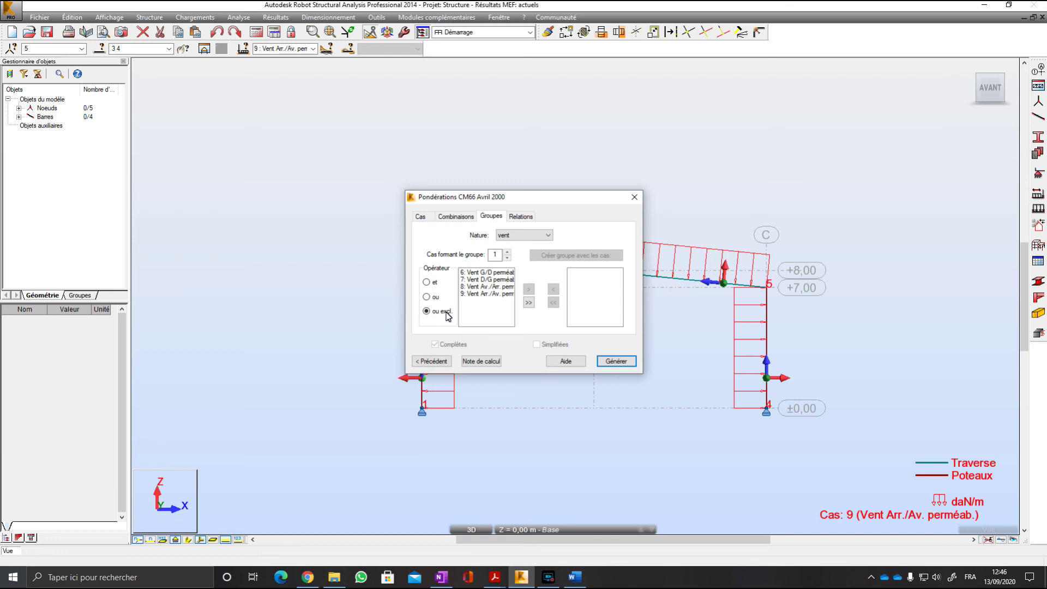
click(467, 272)
click(473, 279)
click(473, 287)
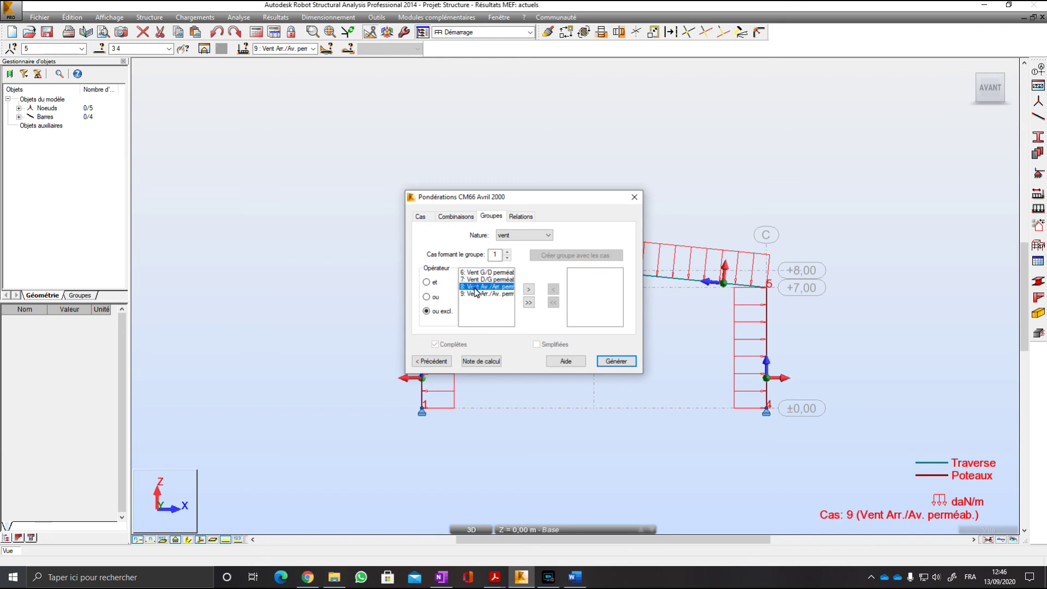
click(475, 272)
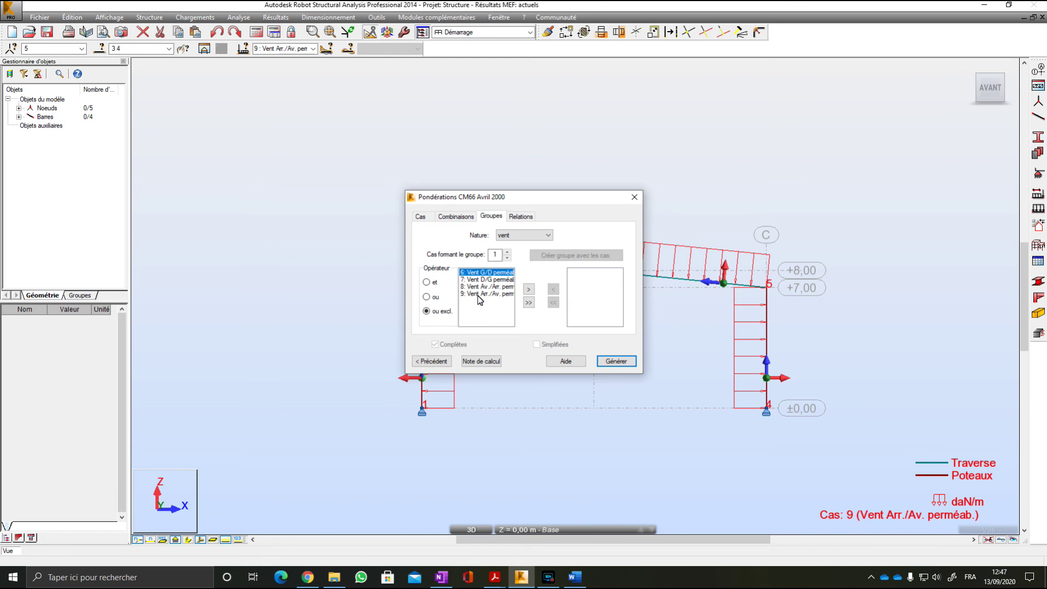
Return to the d'exploitation group and examine the operator combining Poussière and Entretien.
click(525, 235)
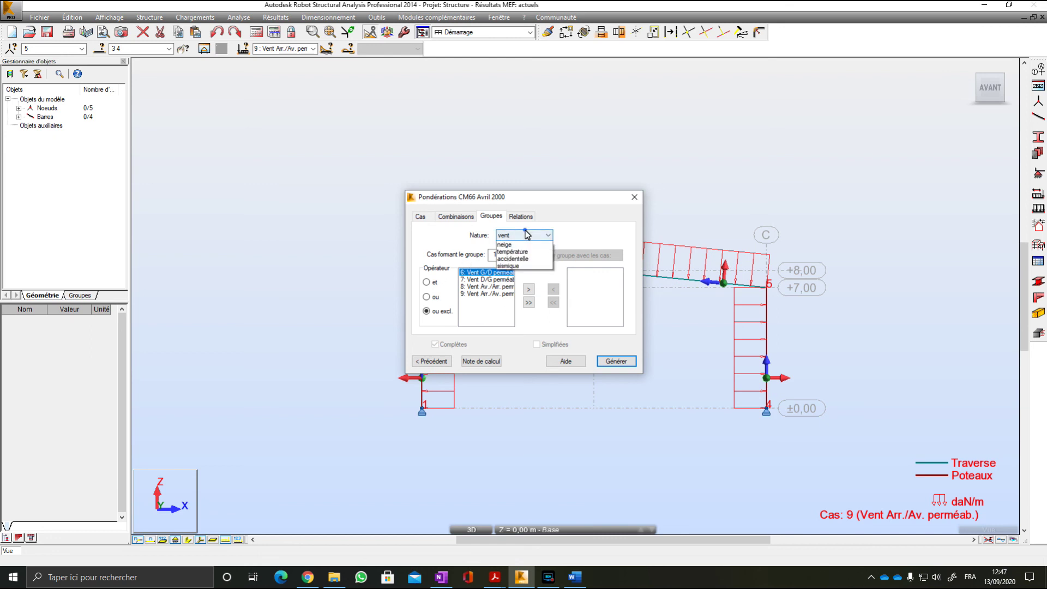
click(515, 252)
click(524, 235)
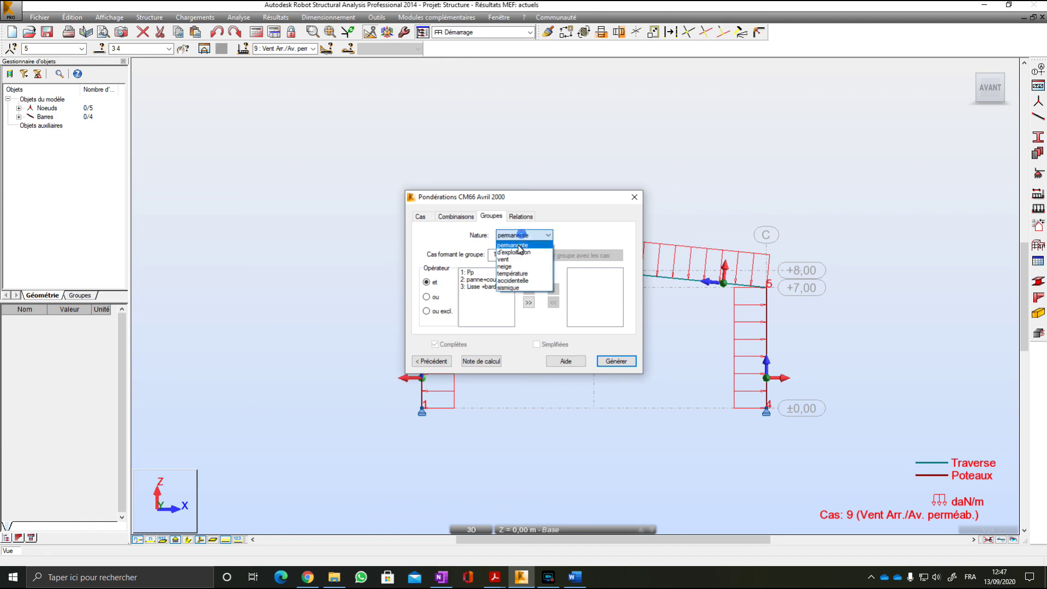
click(513, 252)
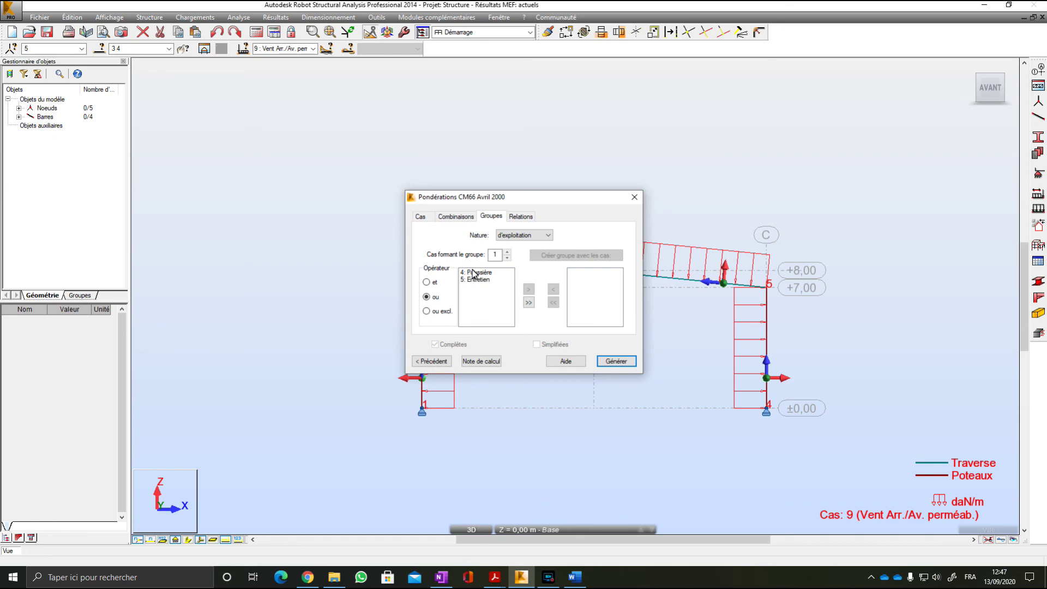
Examine the relations between load groups, starting with the permanente nature and ending with vent.
click(521, 218)
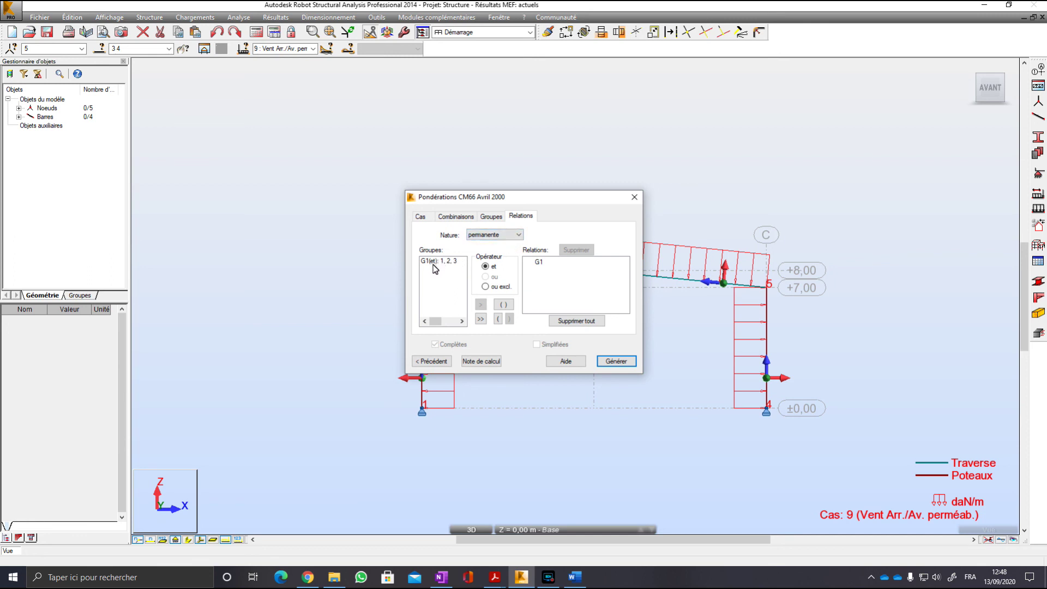
click(517, 235)
click(495, 249)
click(488, 234)
click(487, 260)
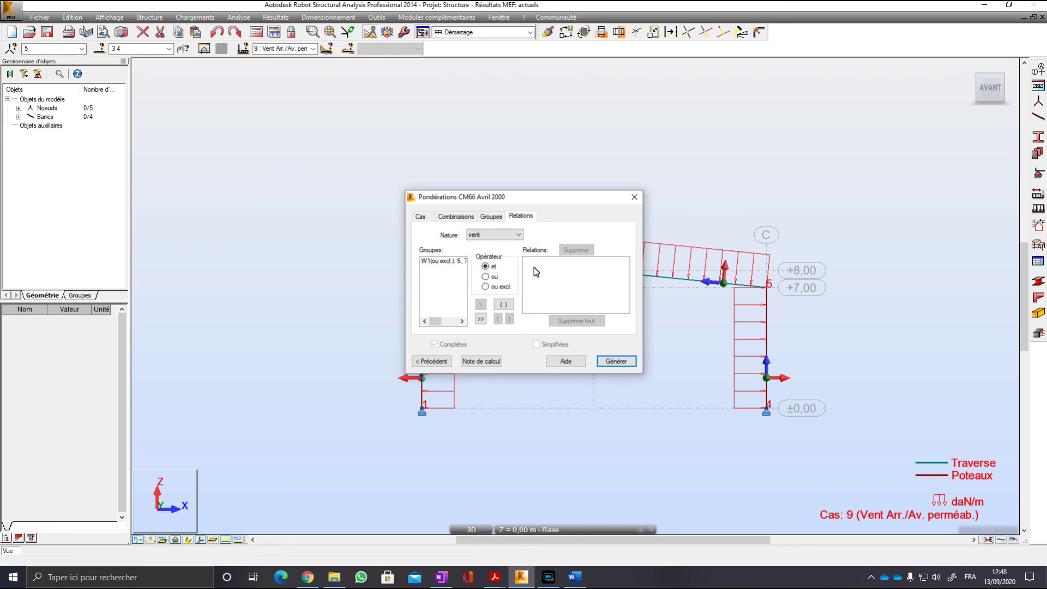
Add wind group W1 to the vent relations and check the relations of the permanente, d'exploitation and vent natures.
click(456, 261)
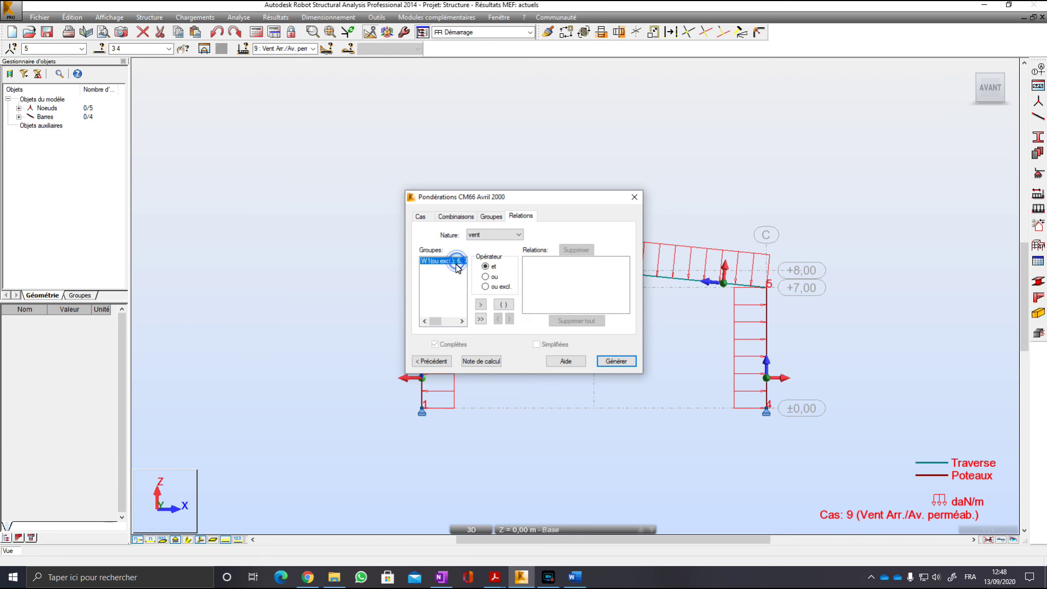
click(480, 304)
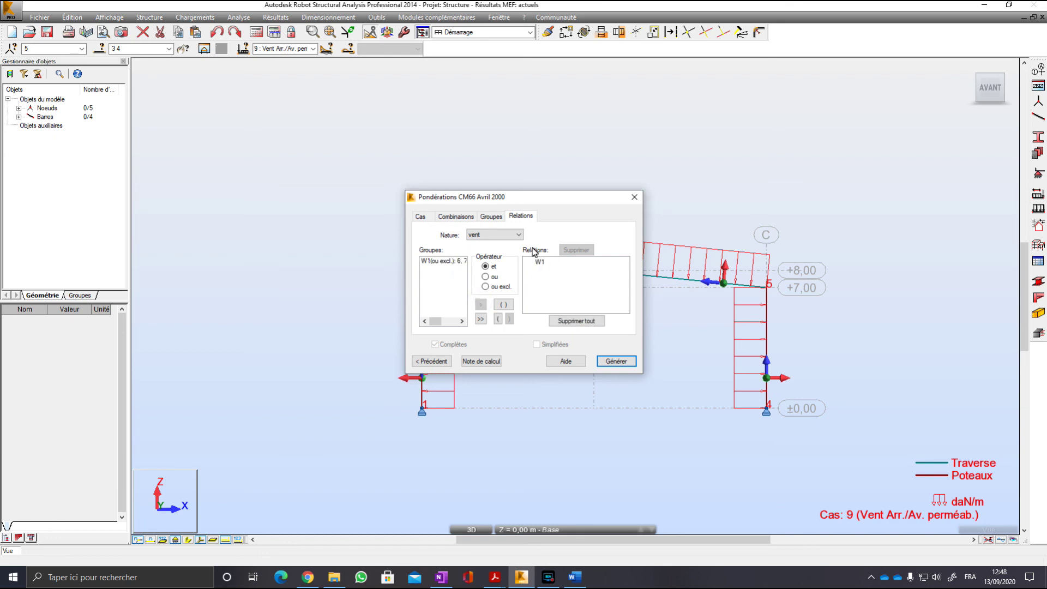
click(486, 235)
click(487, 242)
click(517, 235)
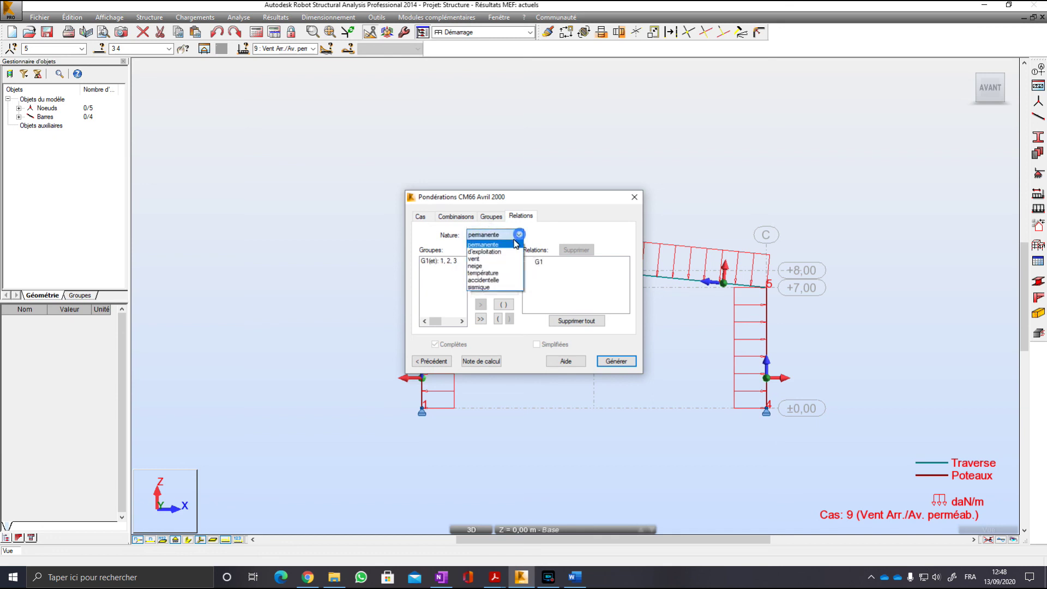
click(500, 249)
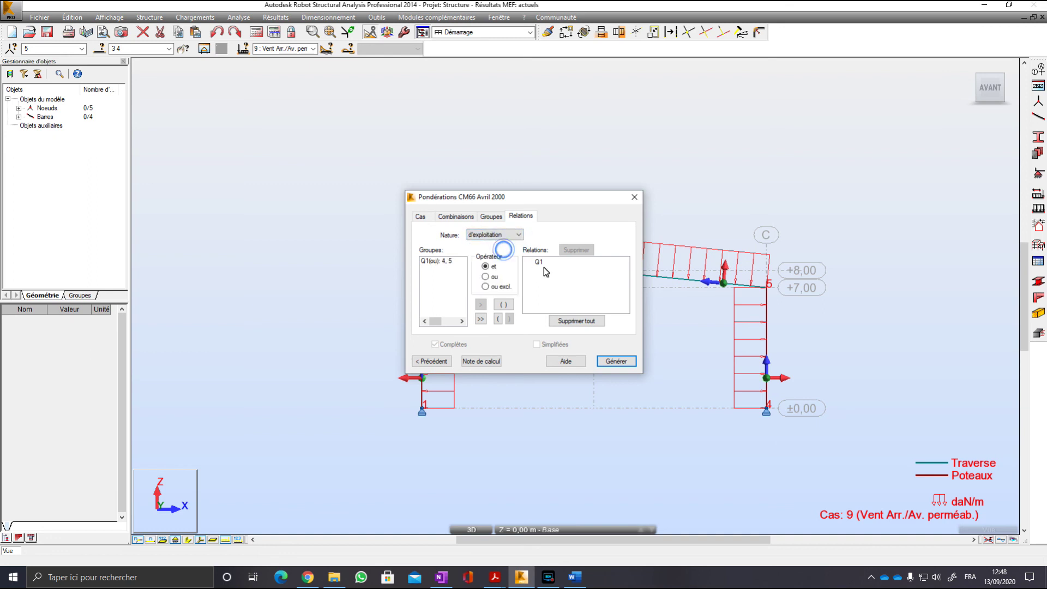
click(519, 236)
click(500, 260)
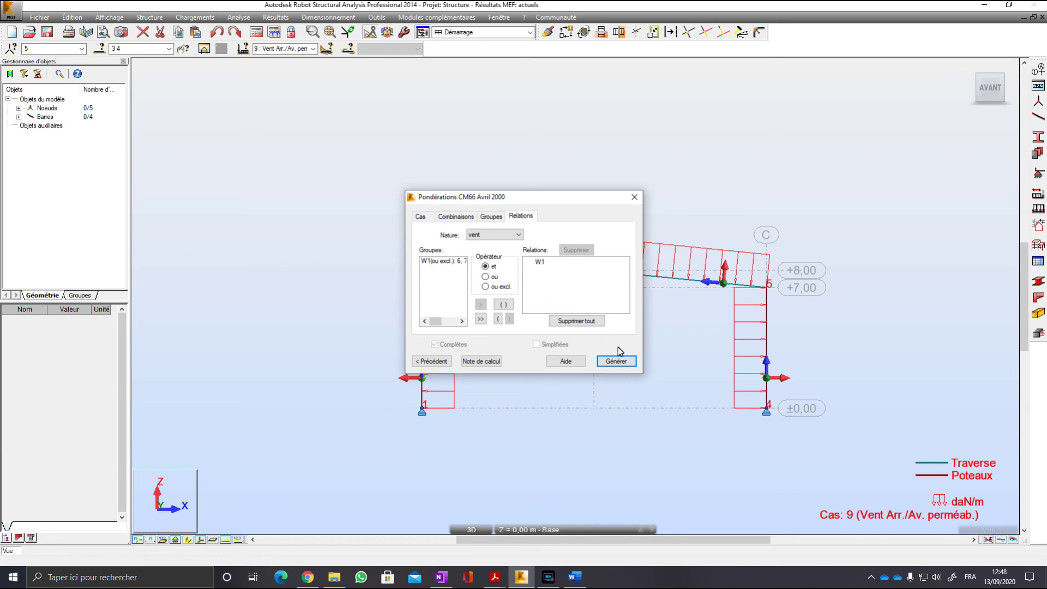
Generate the CM66 Avril 2000 load combinations and display case 10 ULS on the portal frame.
click(627, 360)
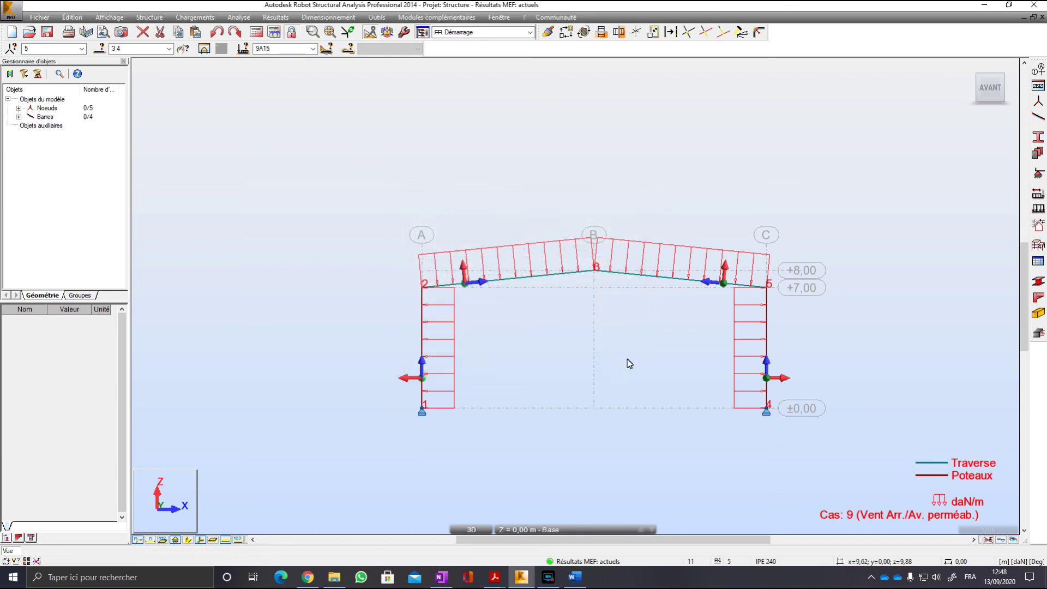
click(313, 48)
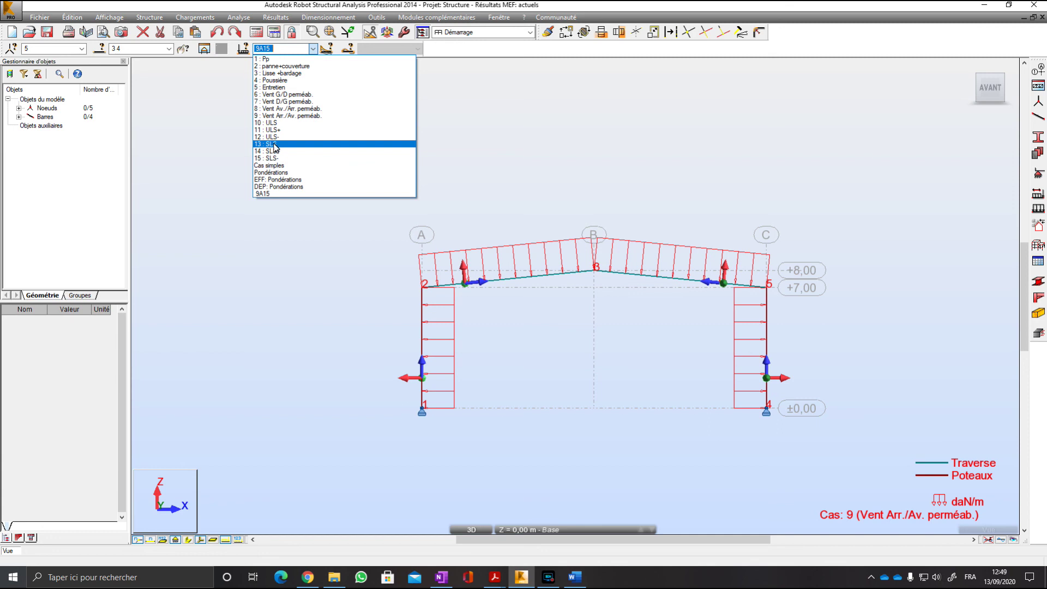
click(279, 125)
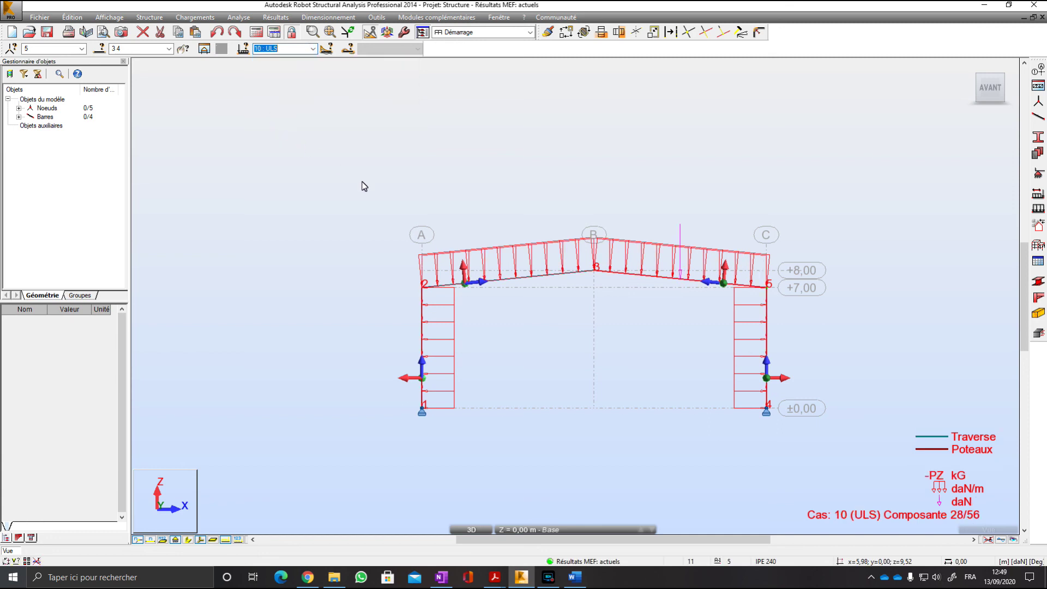
Run the static calculation of the structure with the generated combinations and dismiss the calculation messages.
click(260, 34)
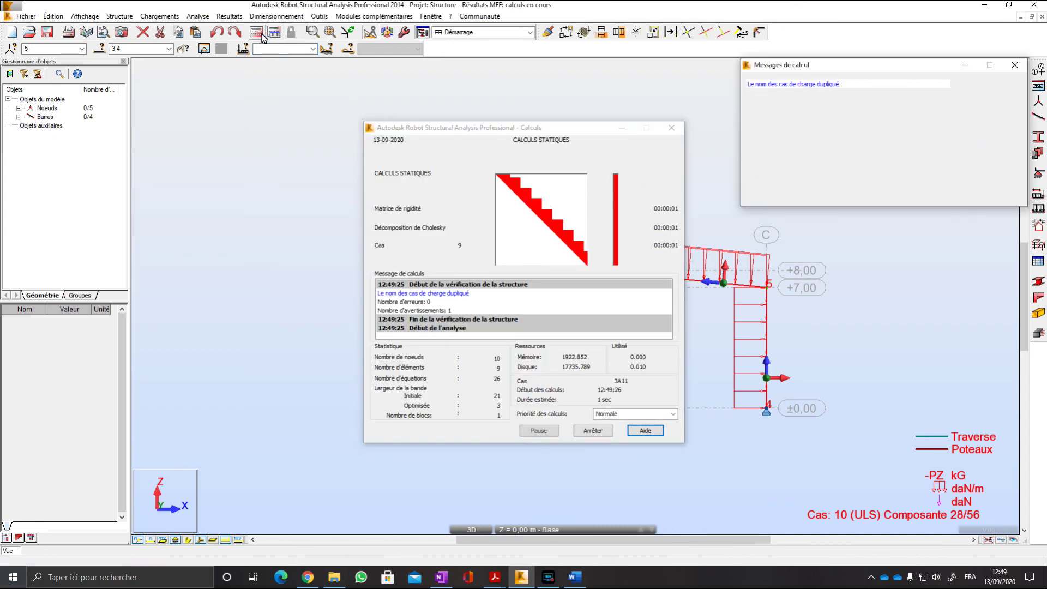
click(1014, 64)
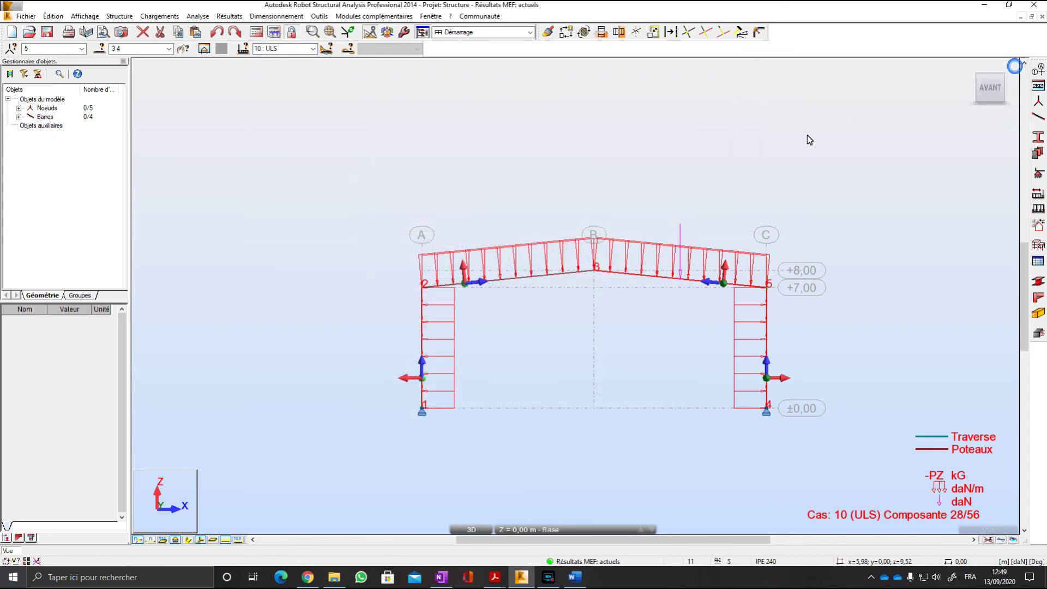